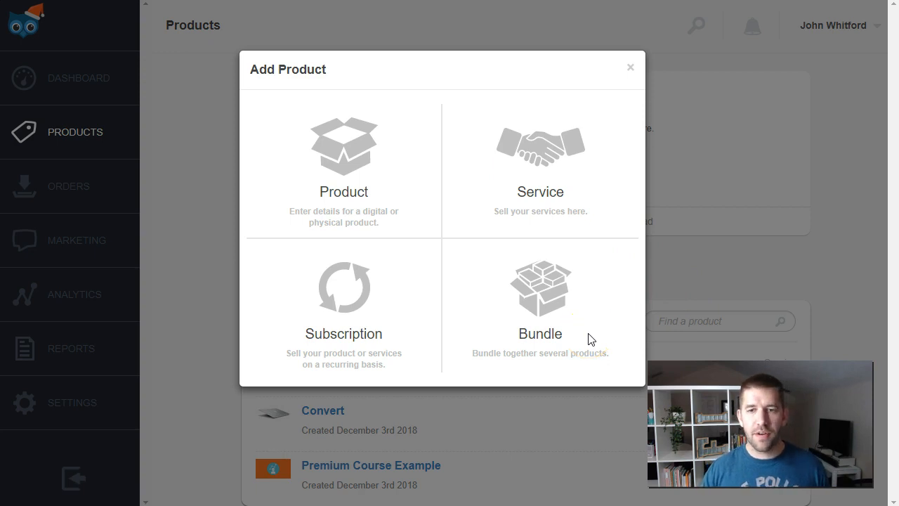
click(342, 172)
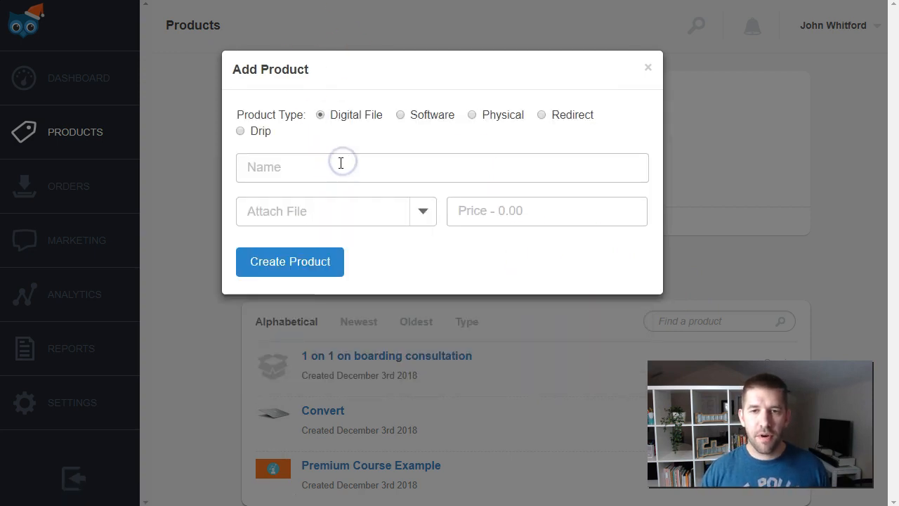
click(542, 115)
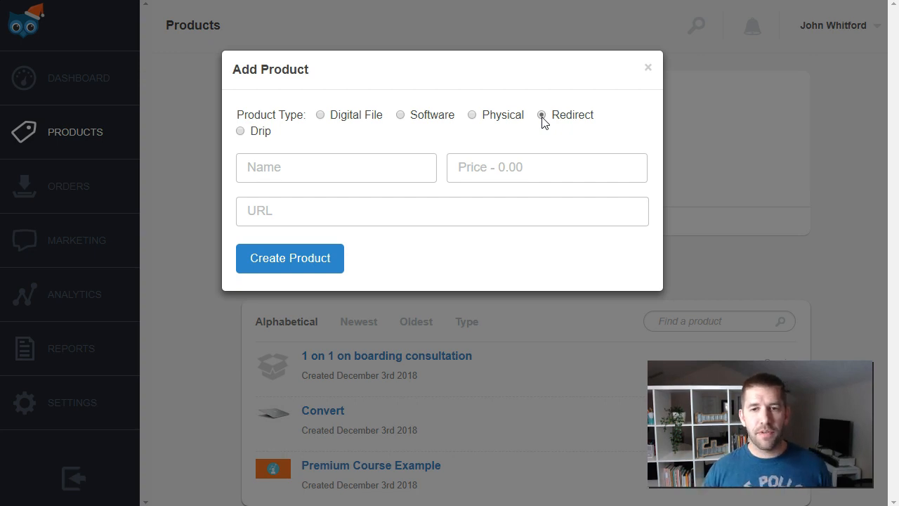
click(340, 166)
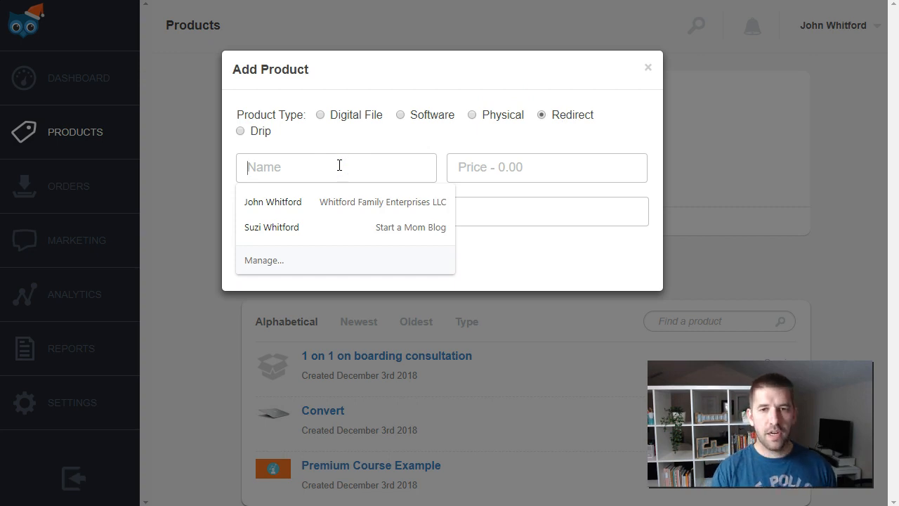
text(Youtube Course Premium)
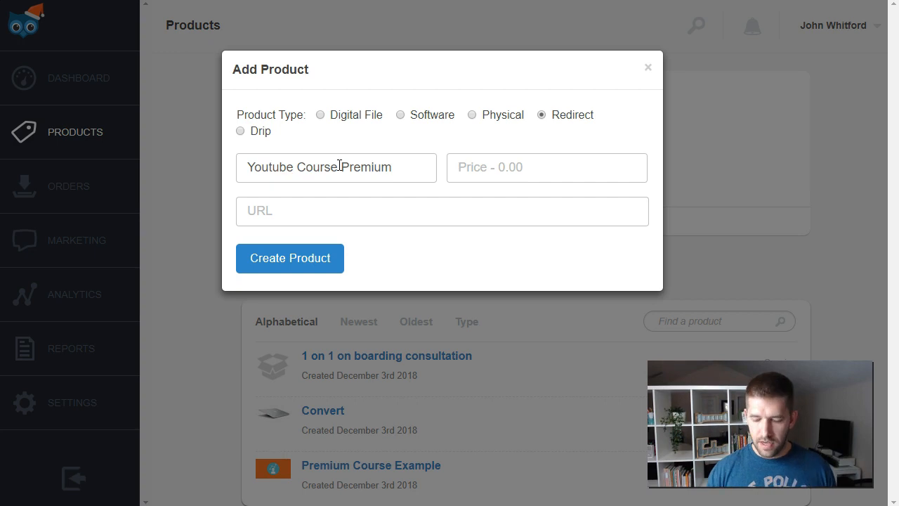
text(47)
key(Tab)
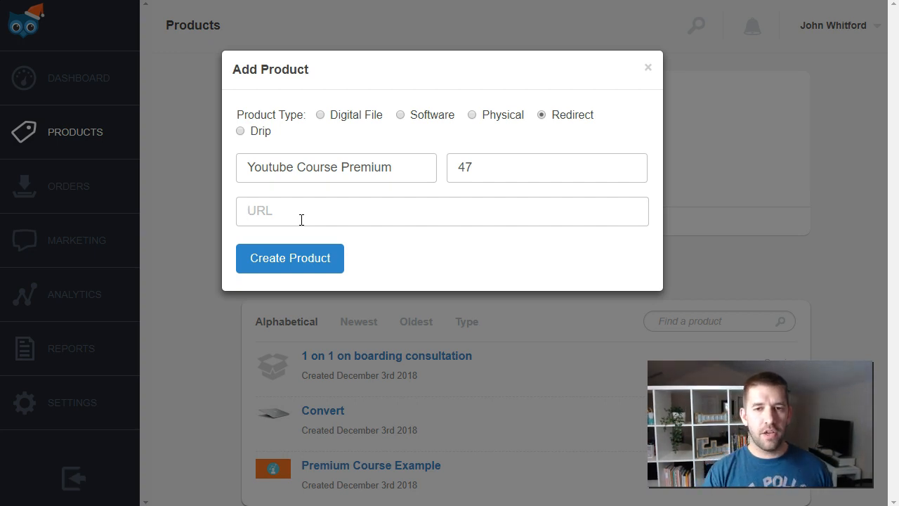
text(https://incomemesh.com/youtube-premium)
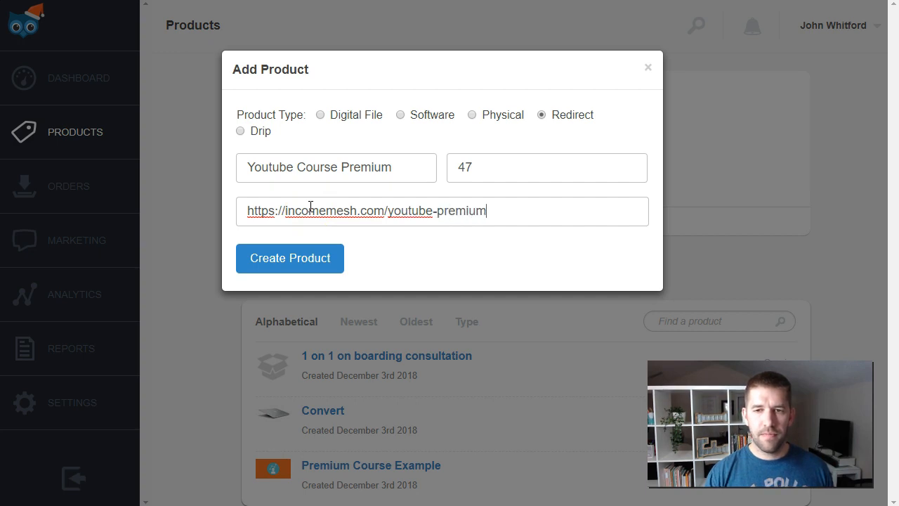
Copy the product's redirect URL into a Notepad document and return to the product form.
drag(512, 209, 150, 197)
key(ctrl+c)
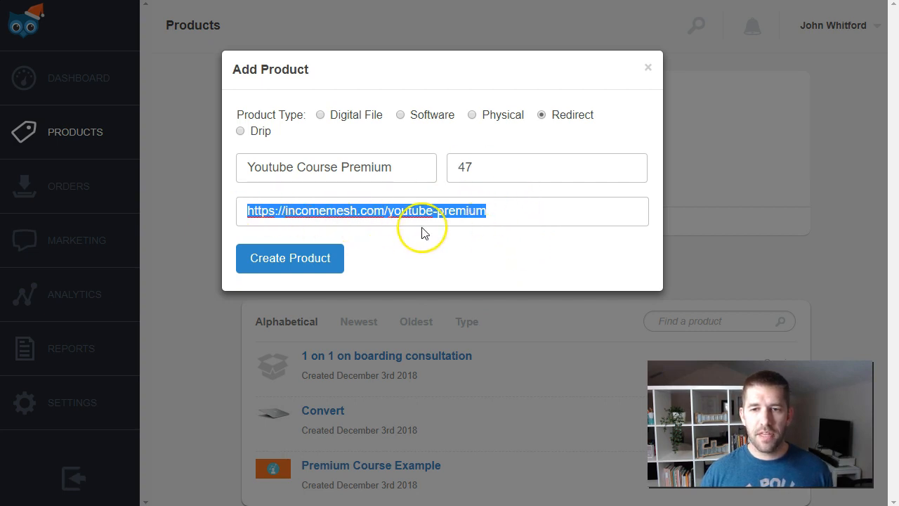
key(super)
text(notepad)
key(Return)
key(ctrl+v)
drag(342, 32, 896, 89)
key(alt+Tab)
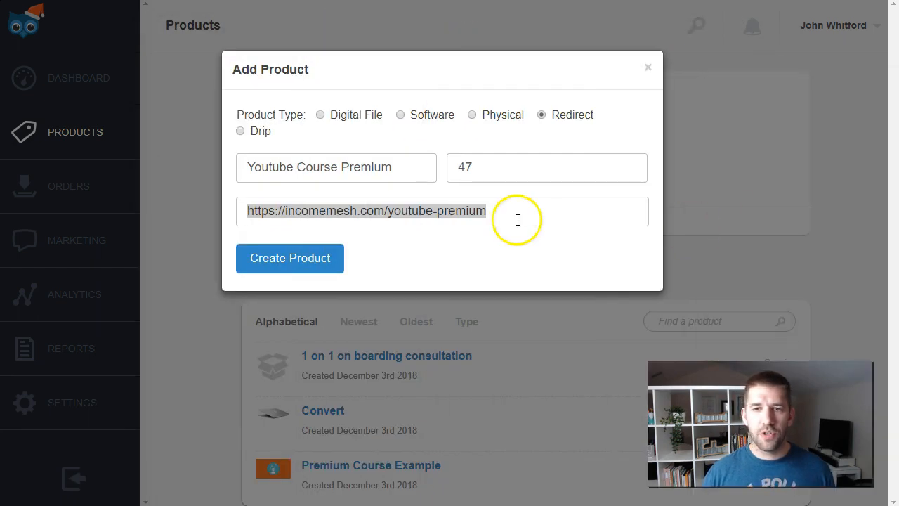
Create the product and review its payment link and website buy-button code.
click(310, 271)
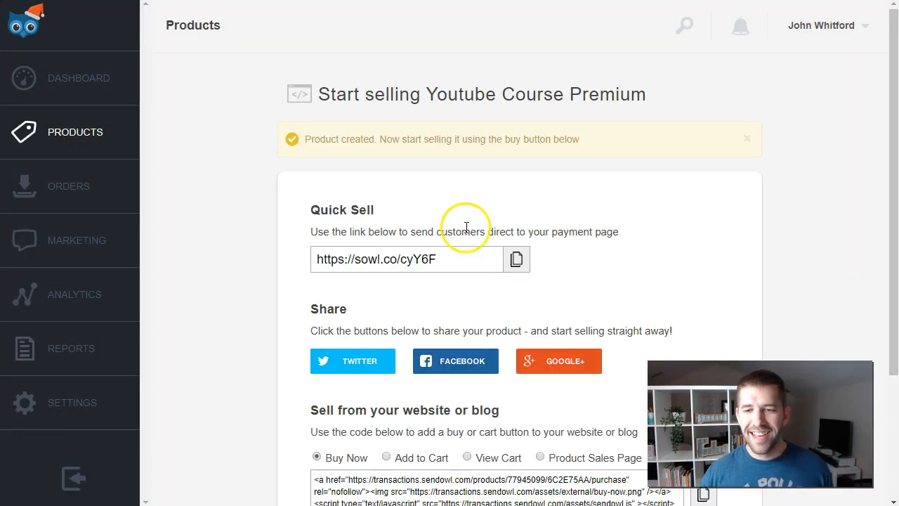
scroll(629, 228, down, 2)
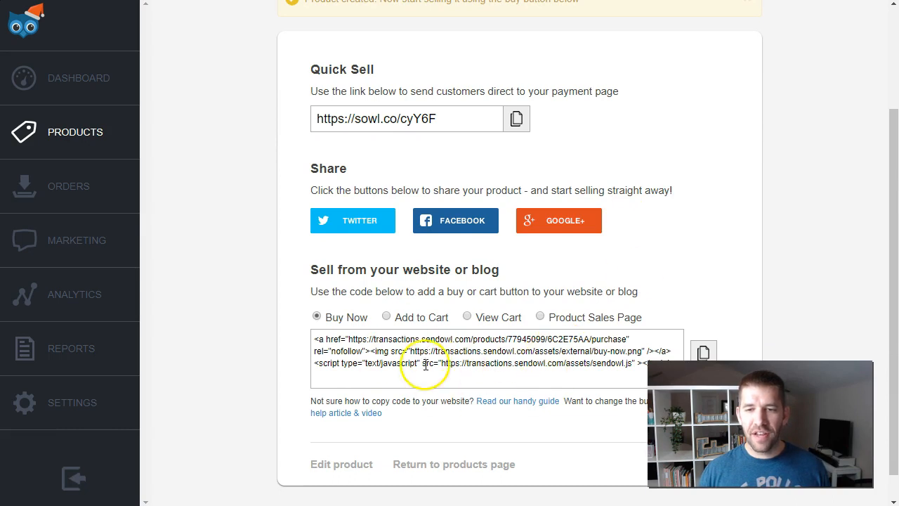
scroll(394, 360, down, 1)
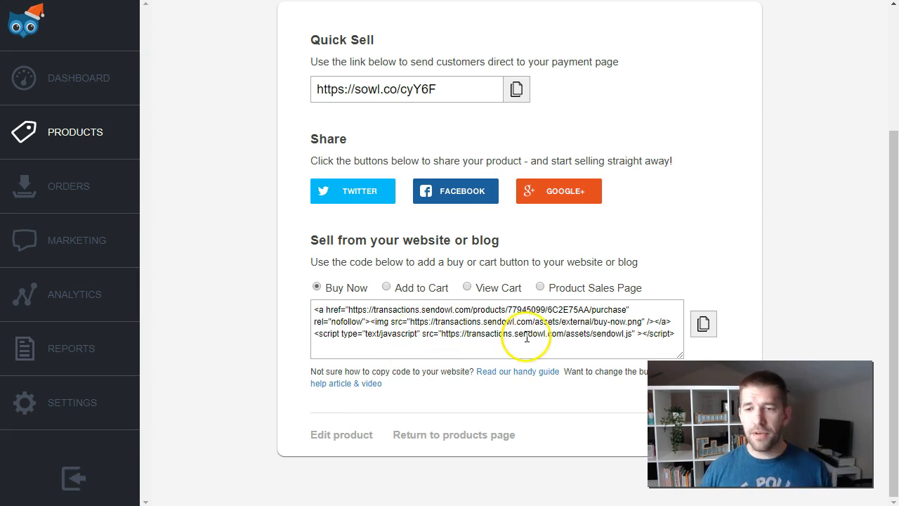
scroll(703, 260, up, 2)
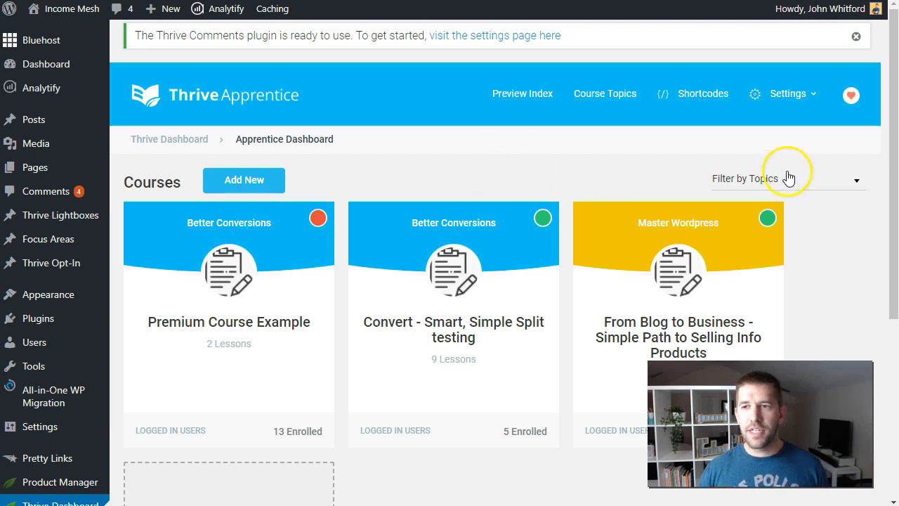
In the WordPress admin, go from Thrive Apprentice to the Thrive Dashboard and open the API Connections manager.
click(786, 94)
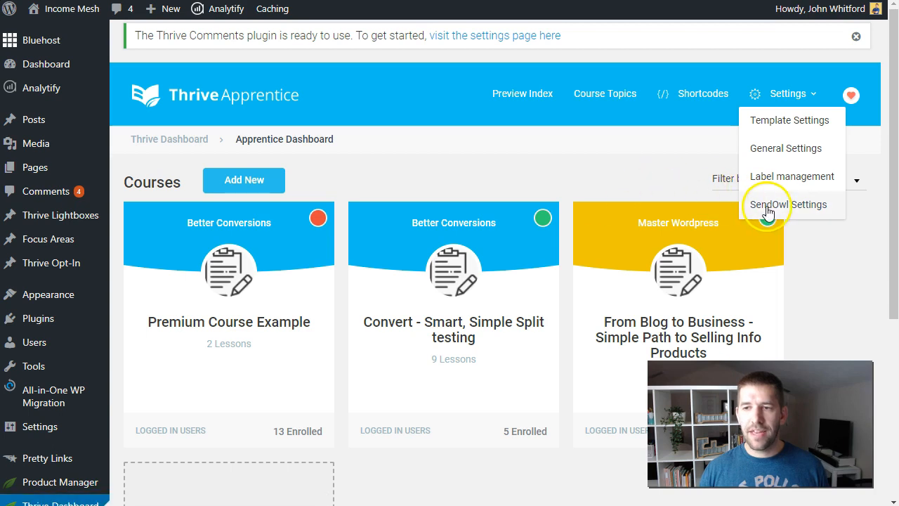
click(611, 177)
scroll(293, 176, down, 2)
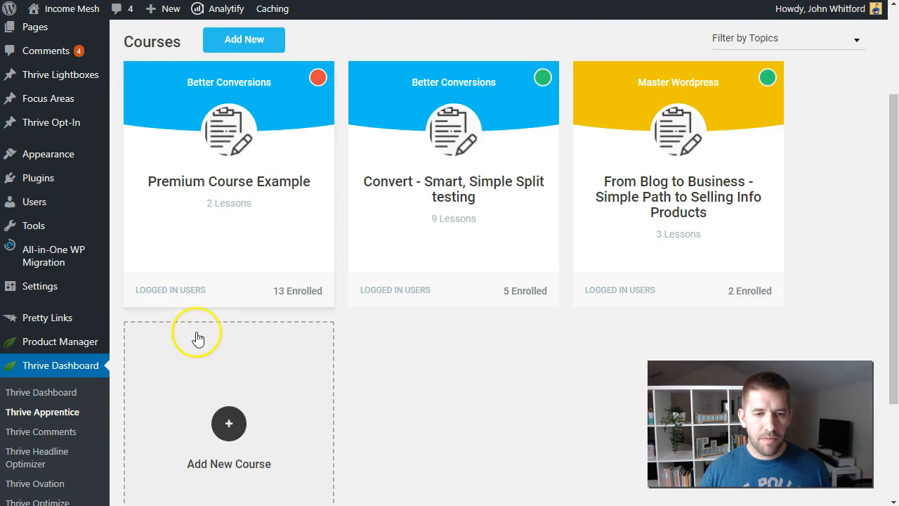
scroll(52, 309, down, 2)
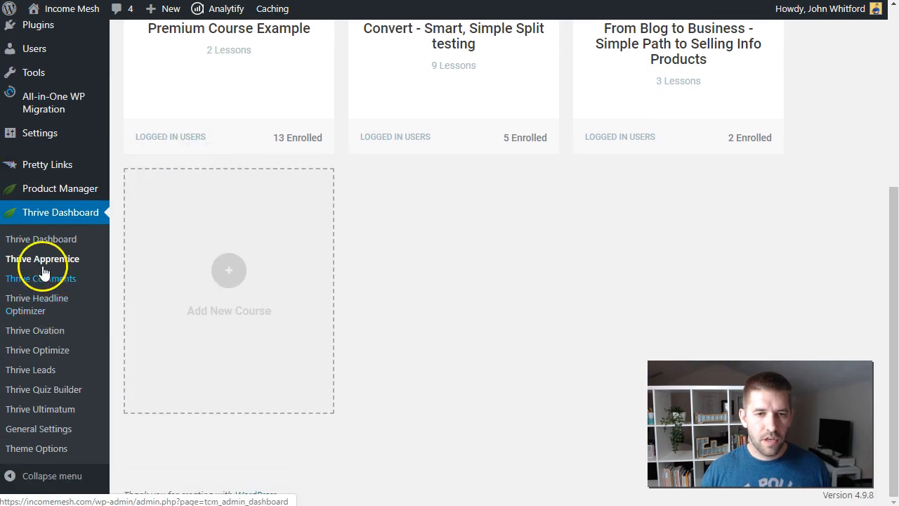
click(42, 240)
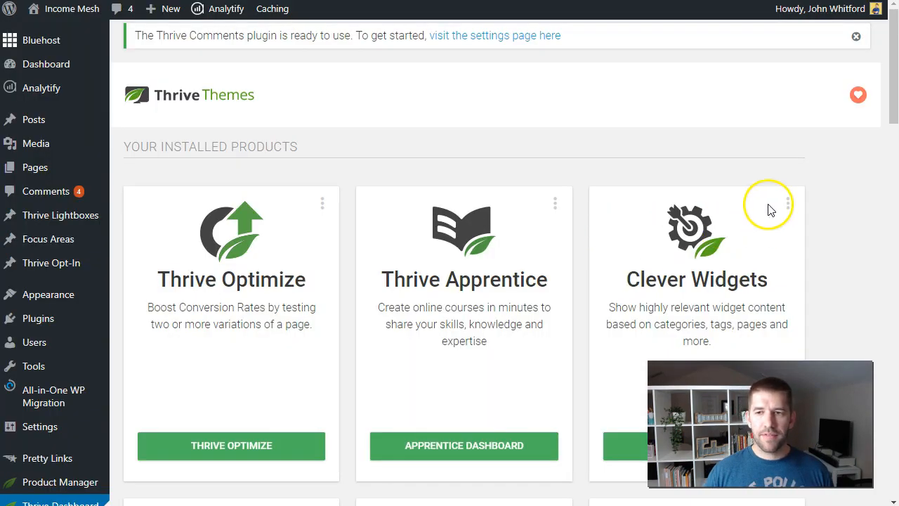
scroll(769, 207, down, 2)
scroll(770, 208, down, 10)
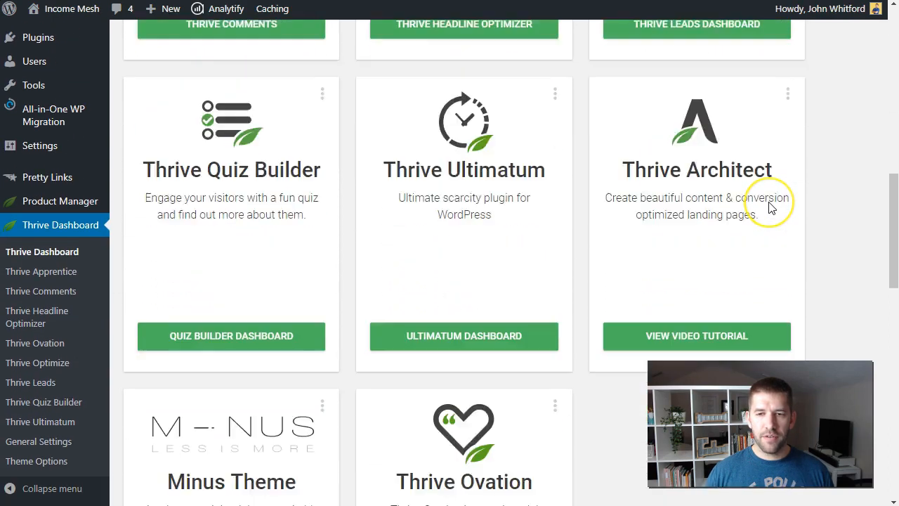
scroll(771, 206, down, 6)
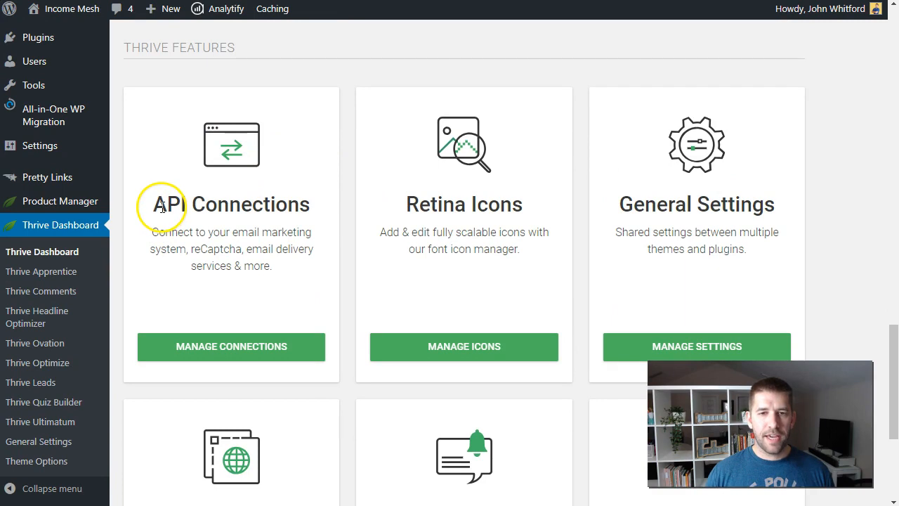
click(246, 347)
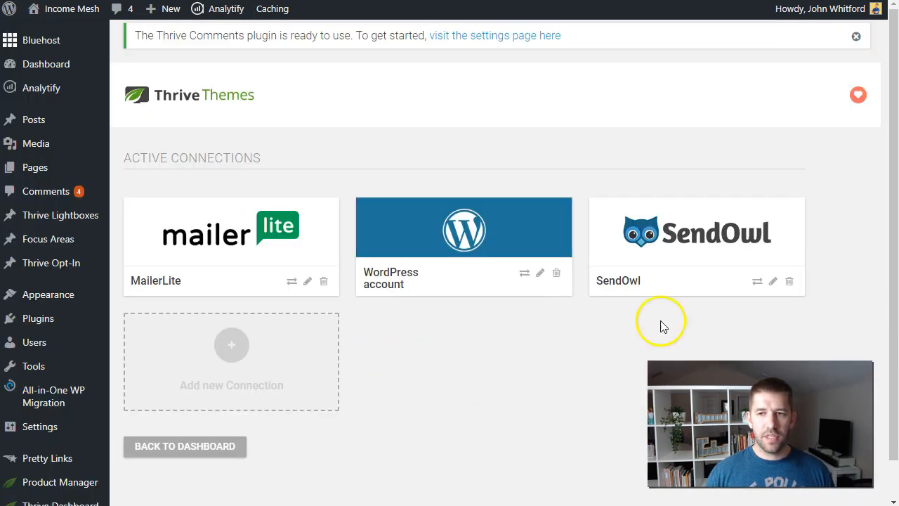
Search the apps available for a new connection for "send", browse the unfiltered list, and close it without choosing one.
click(231, 345)
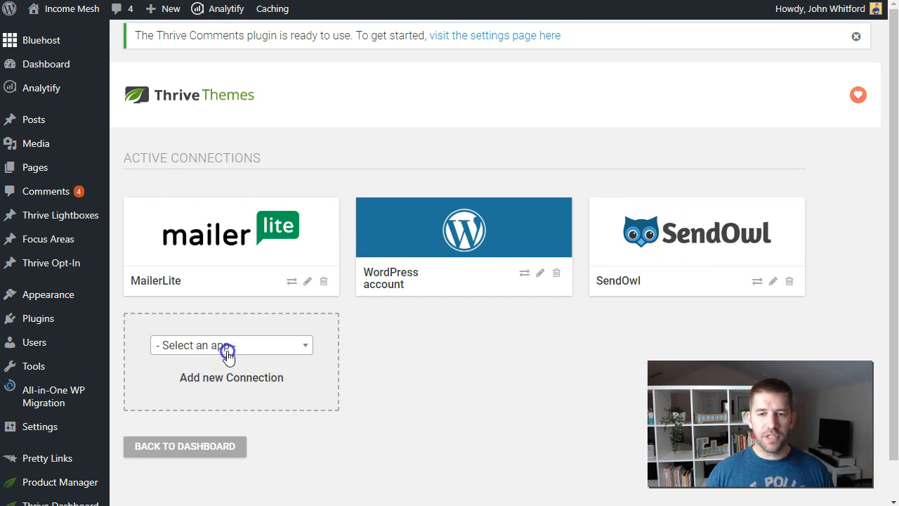
click(229, 351)
drag(306, 219, 297, 261)
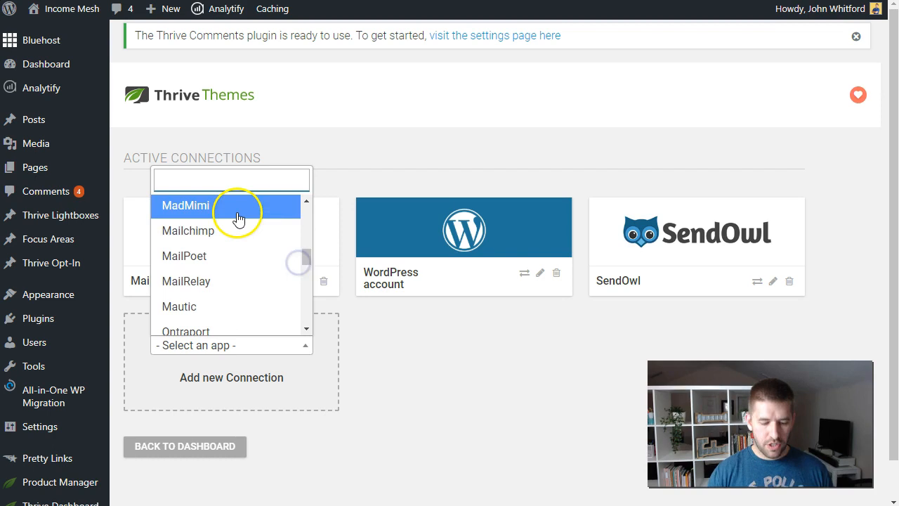
text(send)
scroll(232, 263, down, 2)
scroll(231, 248, up, 1)
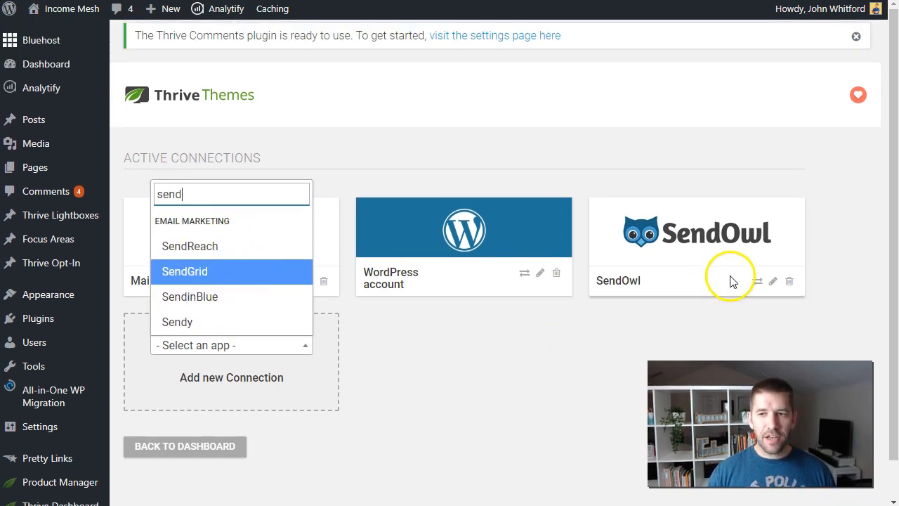
double_click(219, 197)
key(BackSpace)
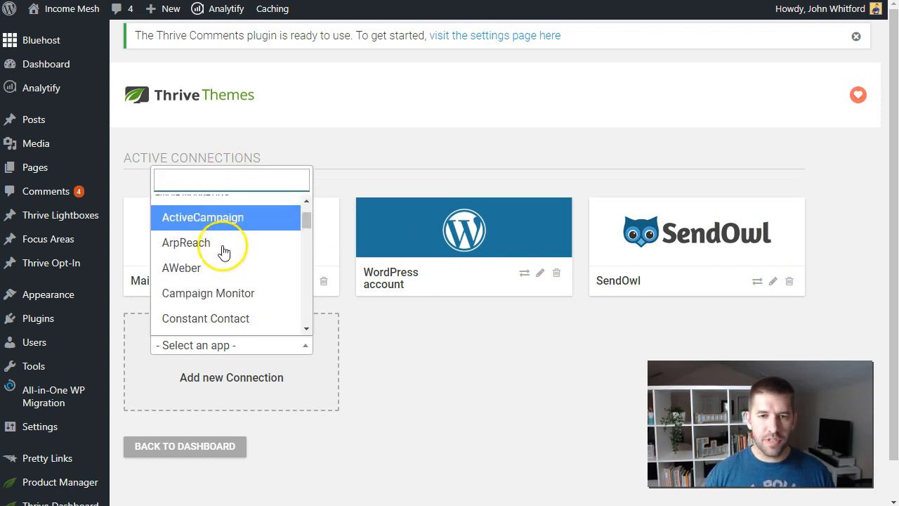
scroll(224, 253, down, 3)
scroll(226, 258, down, 10)
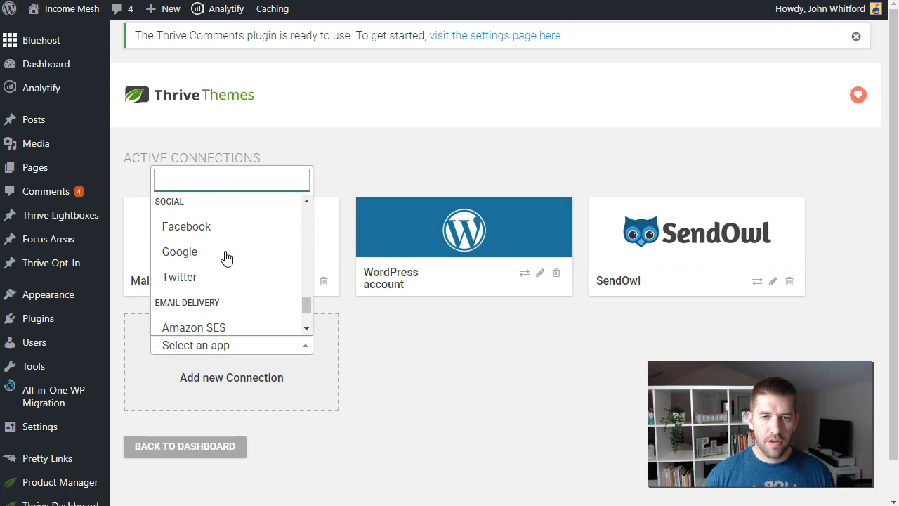
scroll(226, 263, up, 4)
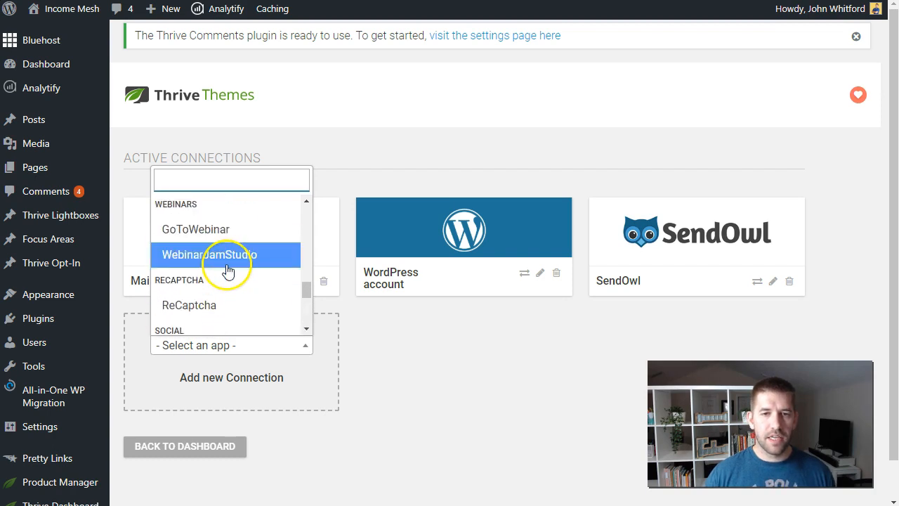
click(543, 363)
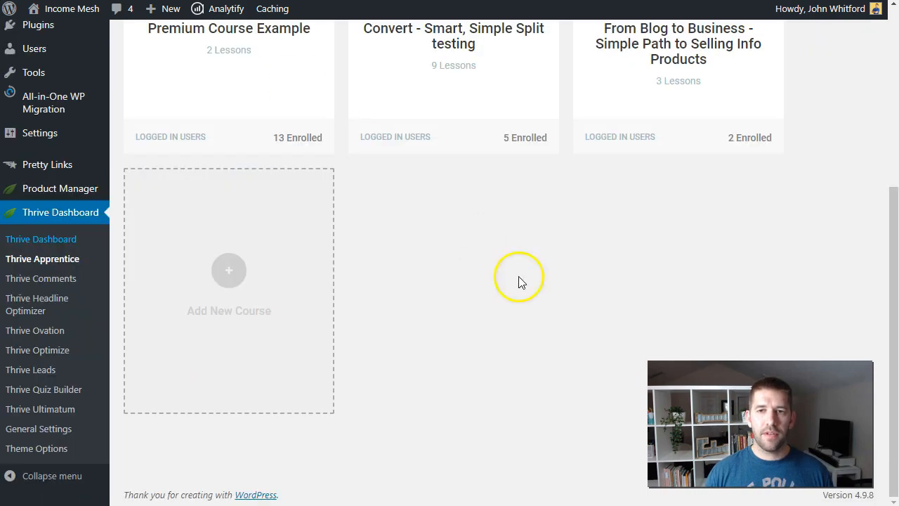
Open the Quick Start Guide within Thrive Apprentice's SendOwl Settings.
scroll(518, 281, up, 5)
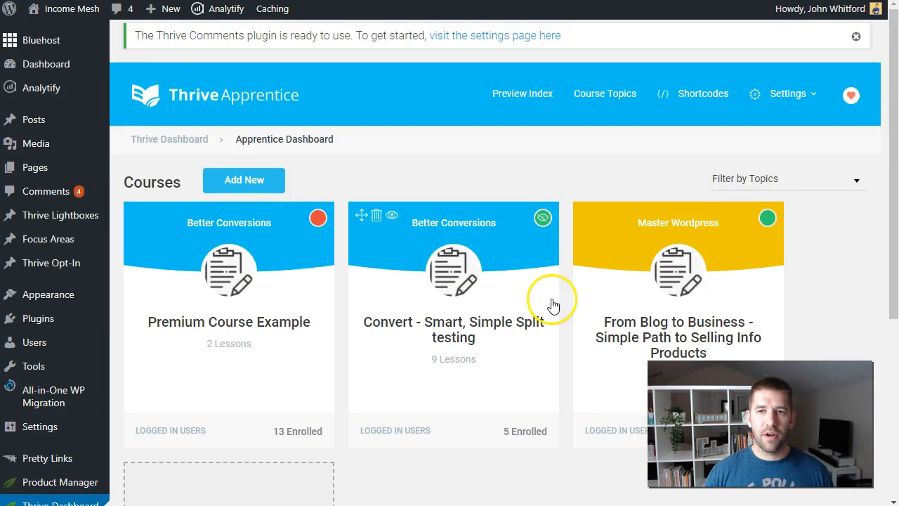
click(799, 97)
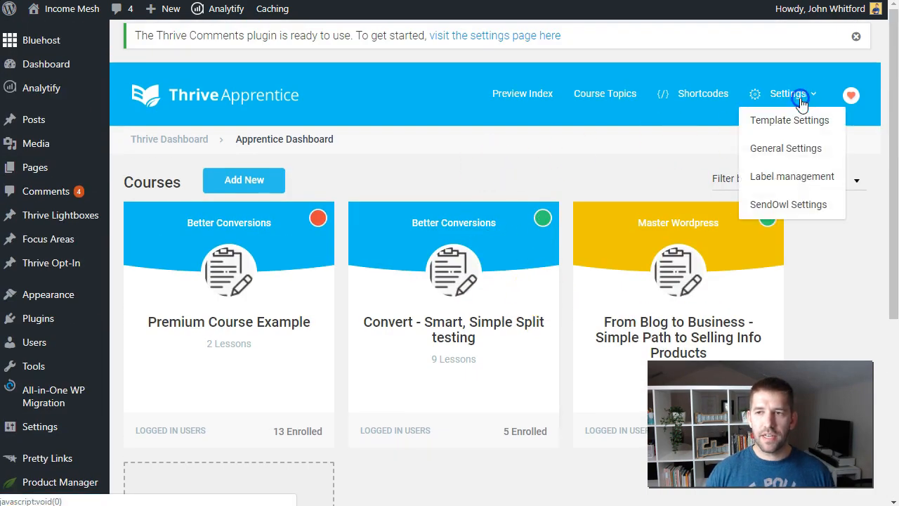
click(776, 205)
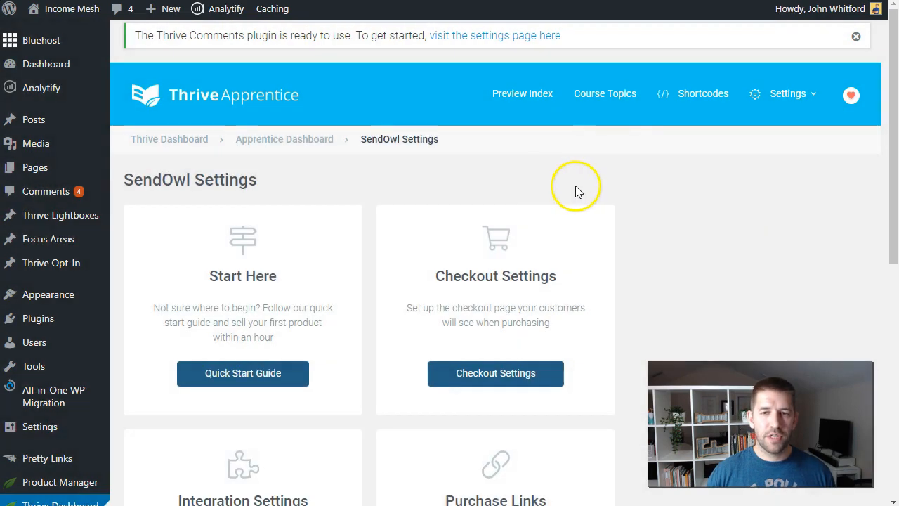
scroll(403, 220, down, 1)
click(244, 310)
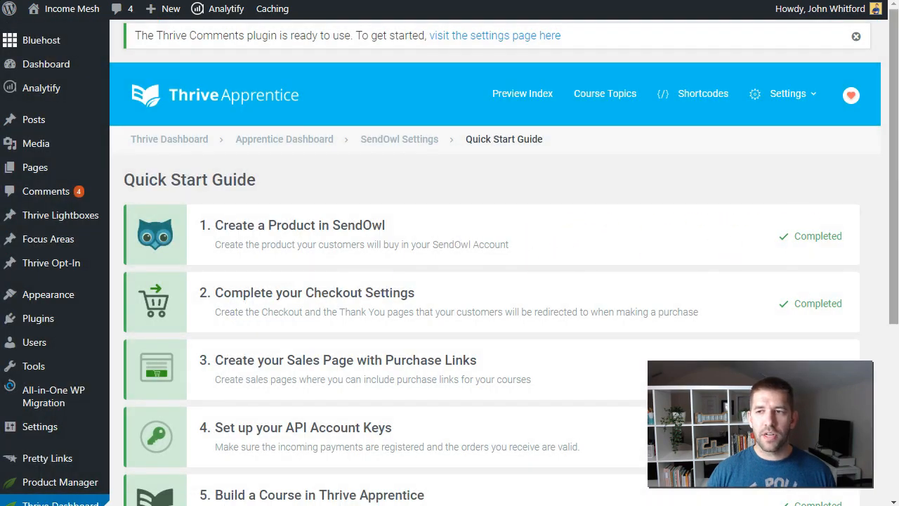
Review the setup steps in the Quick Start Guide, then return to the Apprentice Dashboard.
drag(893, 229, 883, 261)
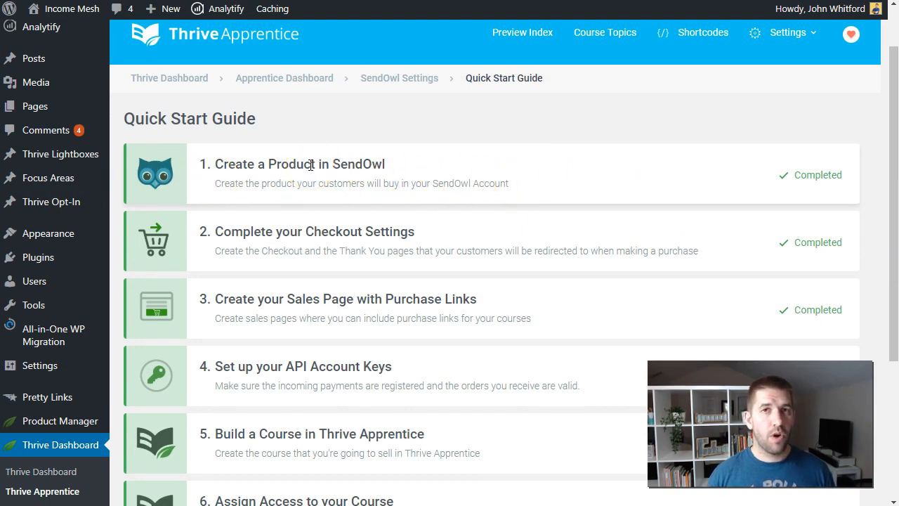
scroll(310, 165, down, 3)
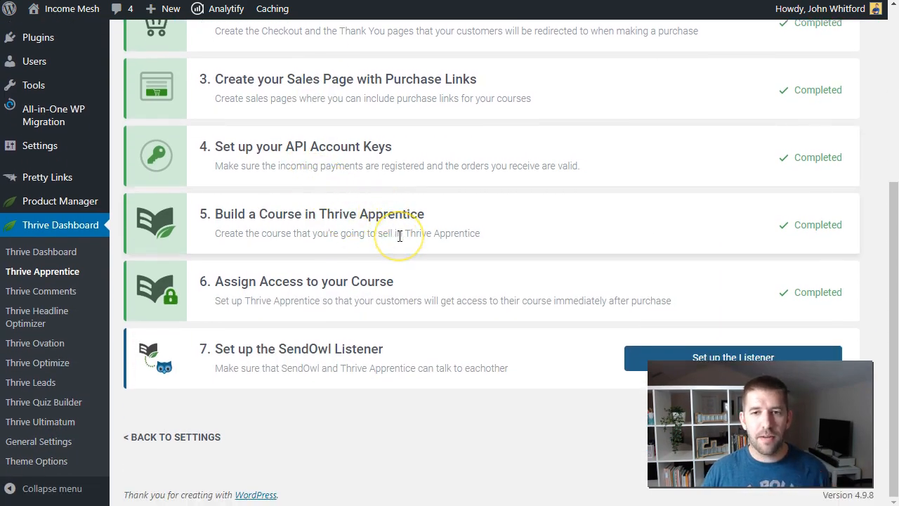
scroll(290, 344, up, 2)
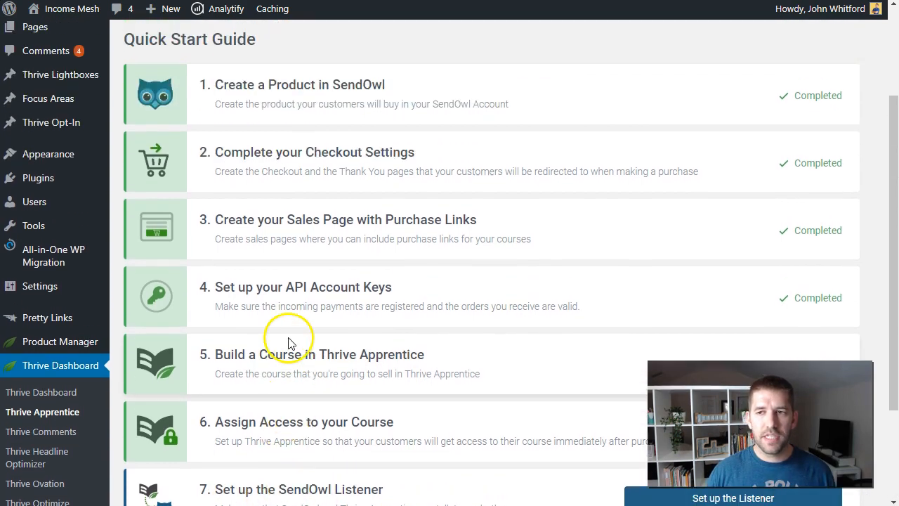
scroll(290, 345, up, 2)
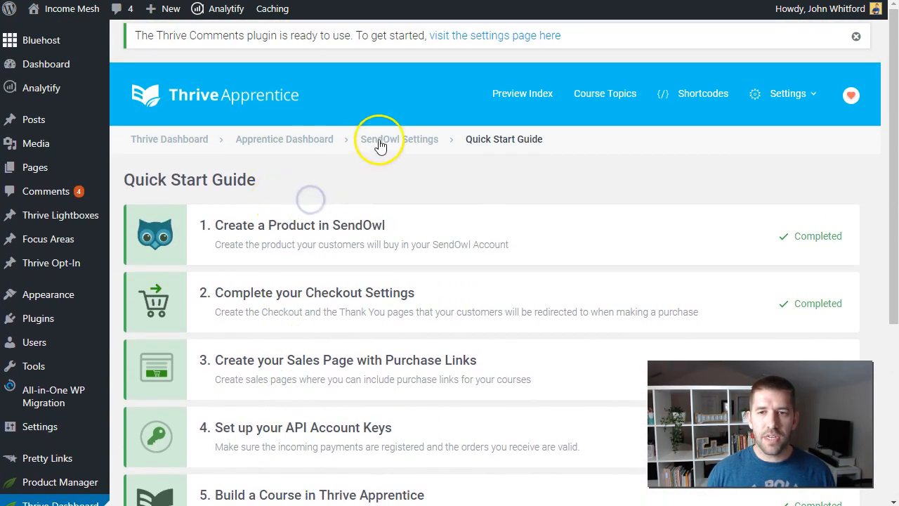
click(322, 139)
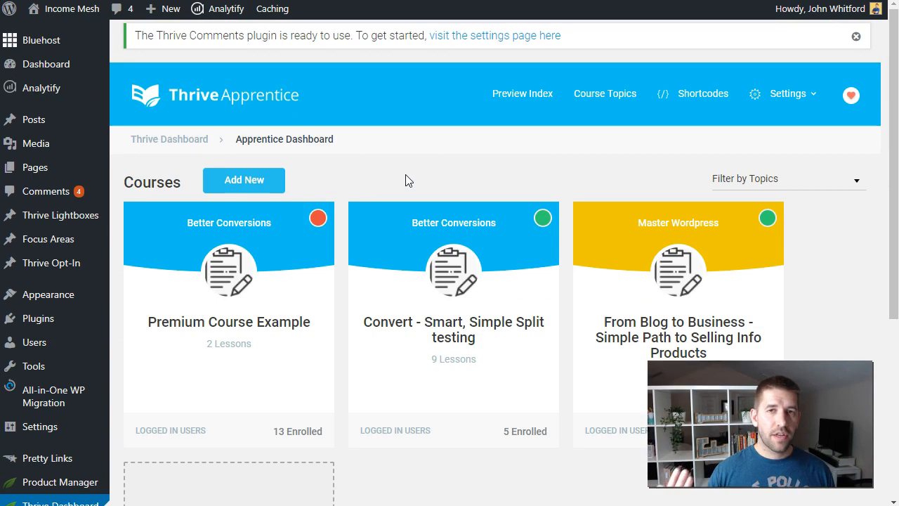
Add a new course named "Youtube premium" in Thrive Apprentice and copy its URL.
click(396, 192)
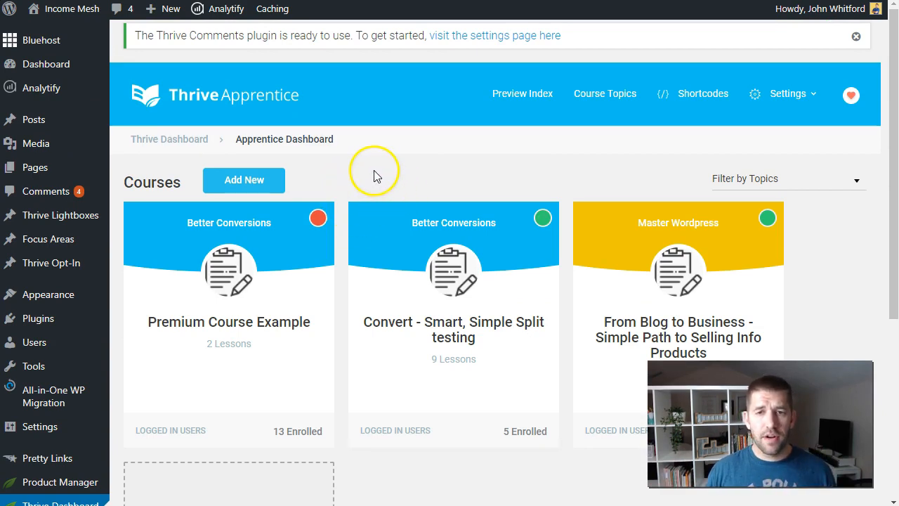
click(251, 187)
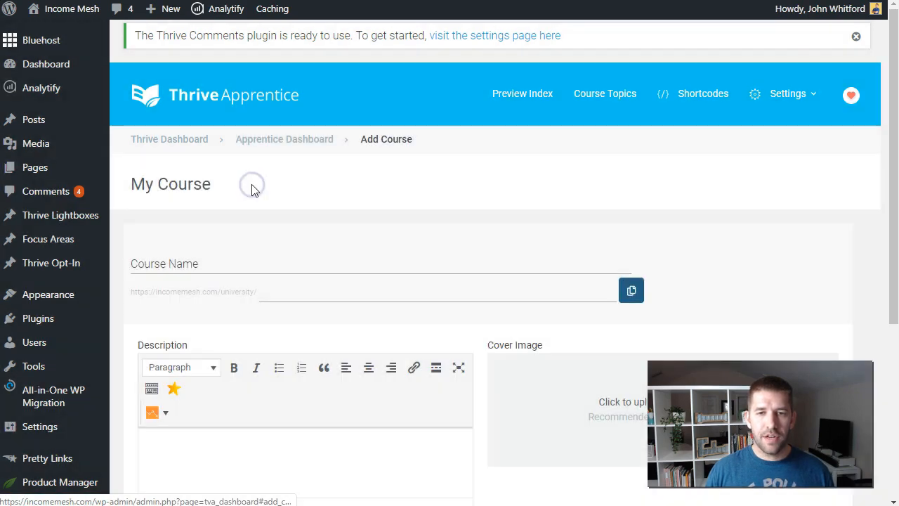
click(227, 266)
text(Youtube premium)
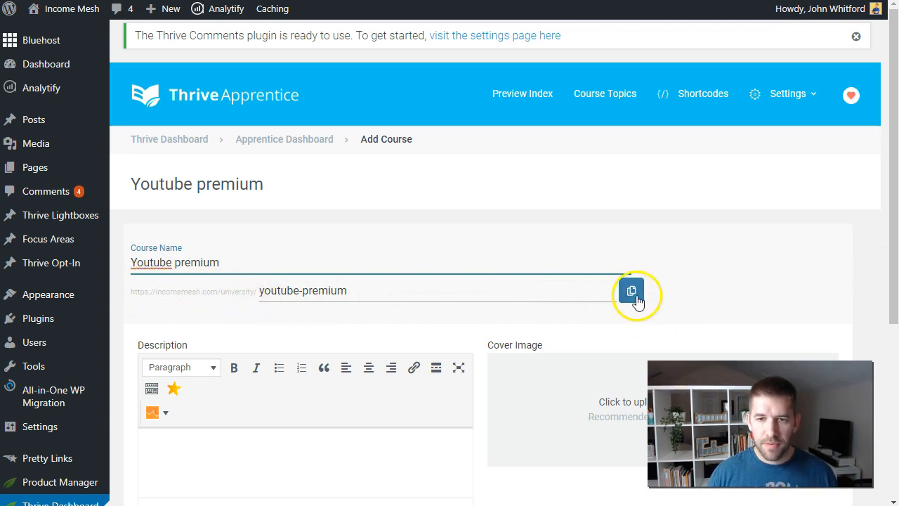
click(629, 294)
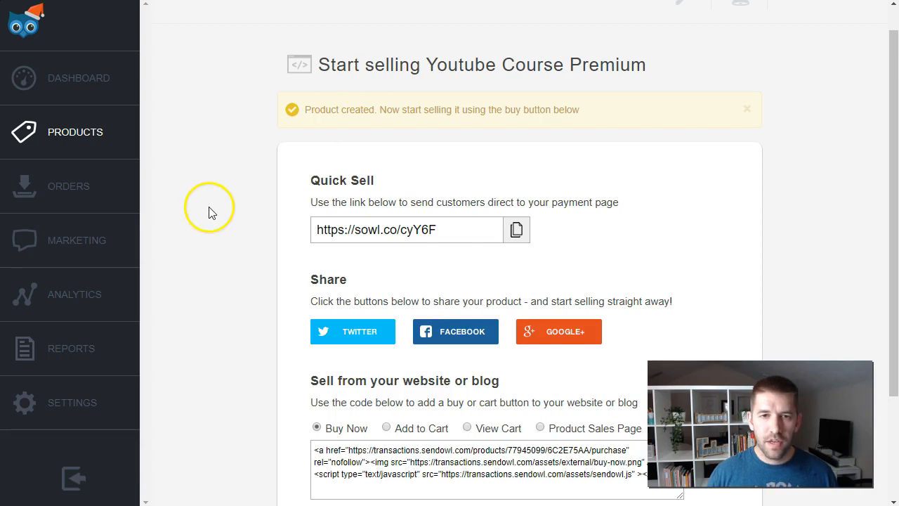
Switch to SendOwl, sort the products by newest, and open Youtube Course Premium for editing.
scroll(213, 204, down, 2)
scroll(169, 186, up, 1)
click(82, 135)
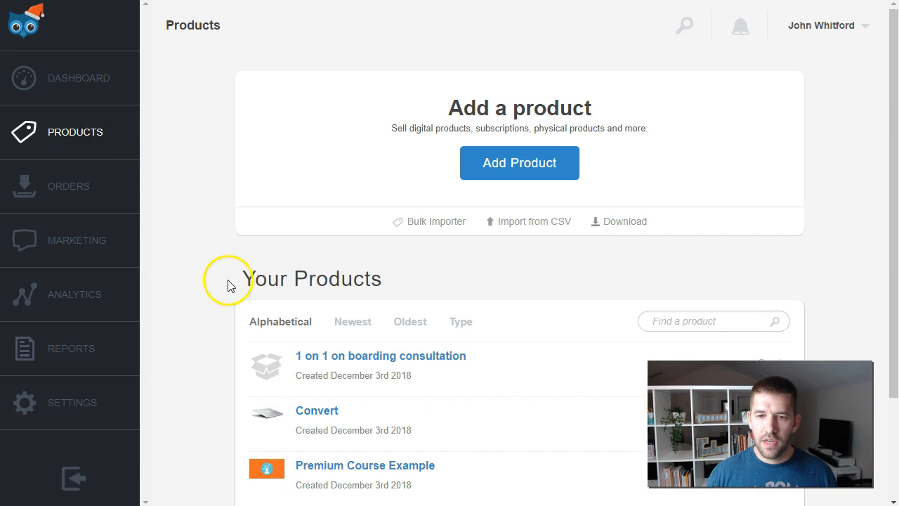
scroll(227, 283, down, 2)
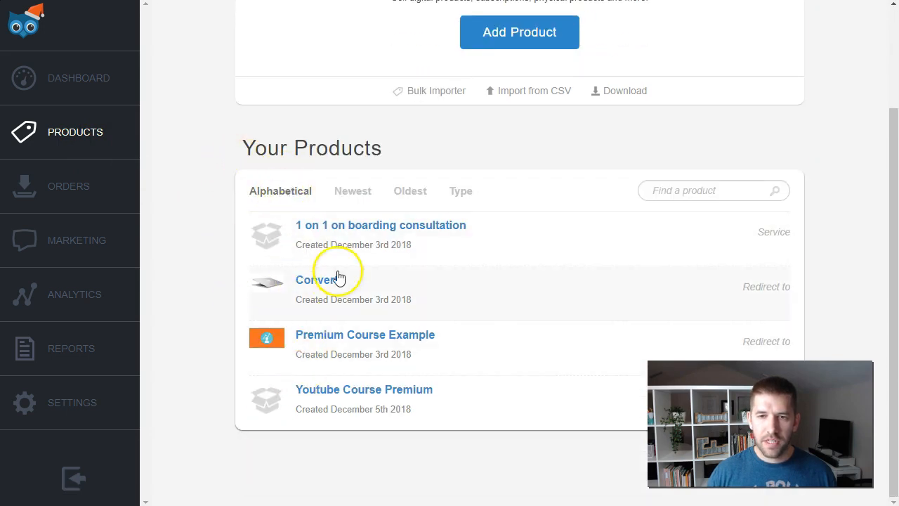
click(351, 190)
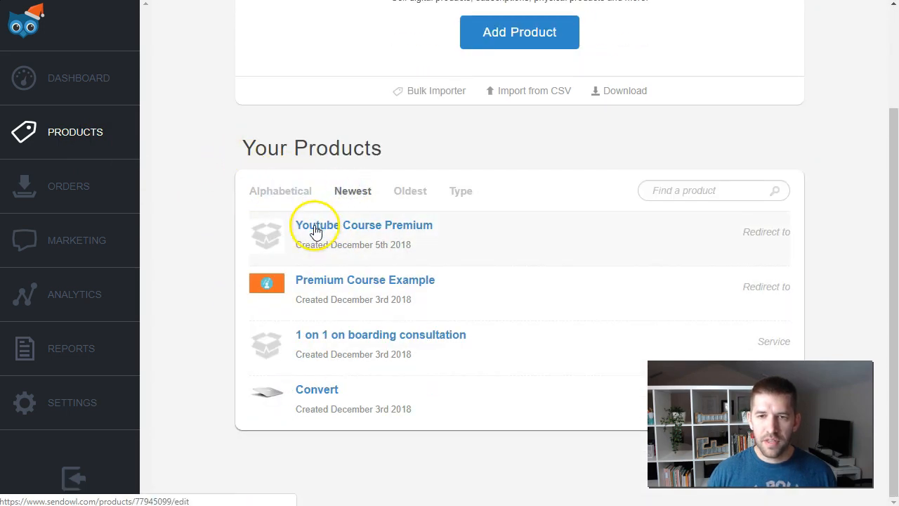
click(316, 232)
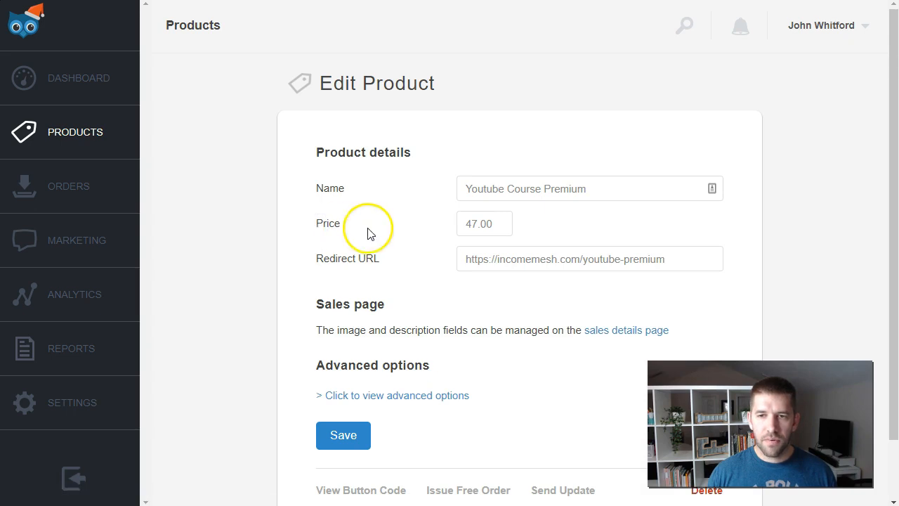
drag(716, 260, 442, 258)
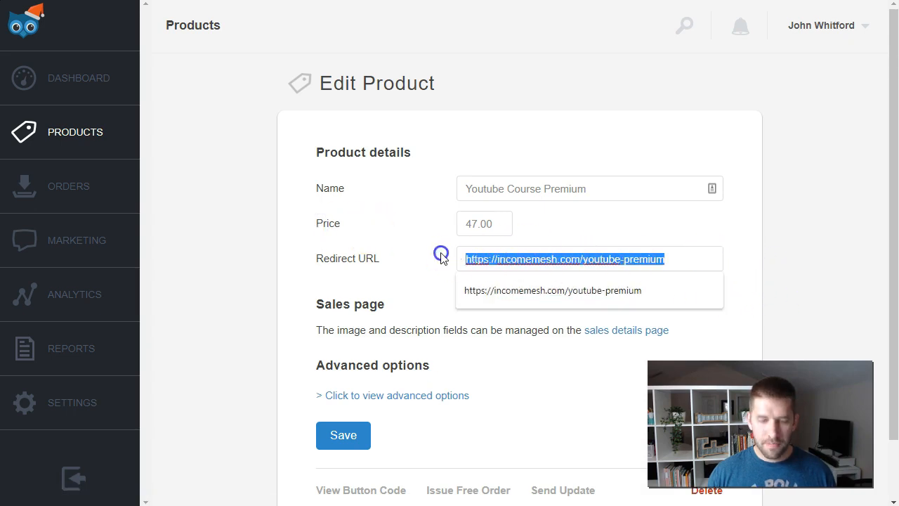
text(https://incomemesh.com/university/youtube-premium)
click(411, 274)
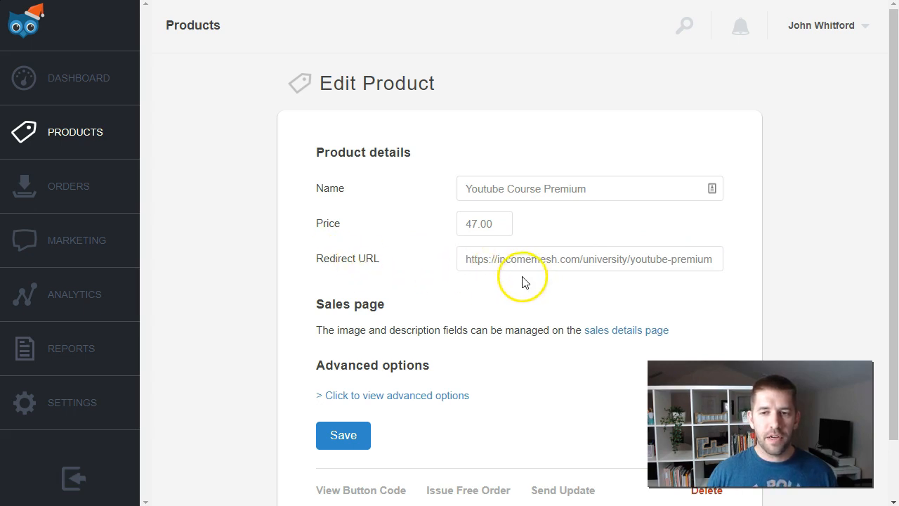
Expand and review the product's advanced options, then save the product.
scroll(522, 281, down, 1)
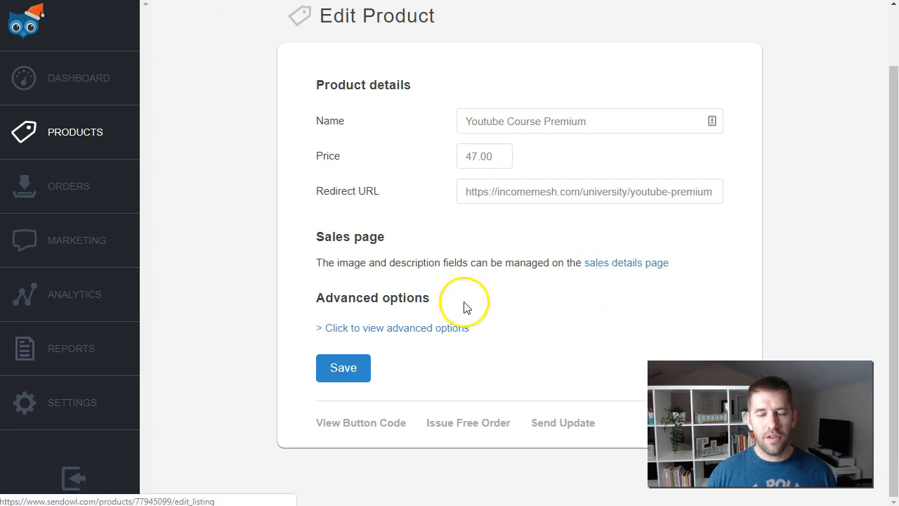
click(353, 330)
scroll(532, 331, down, 3)
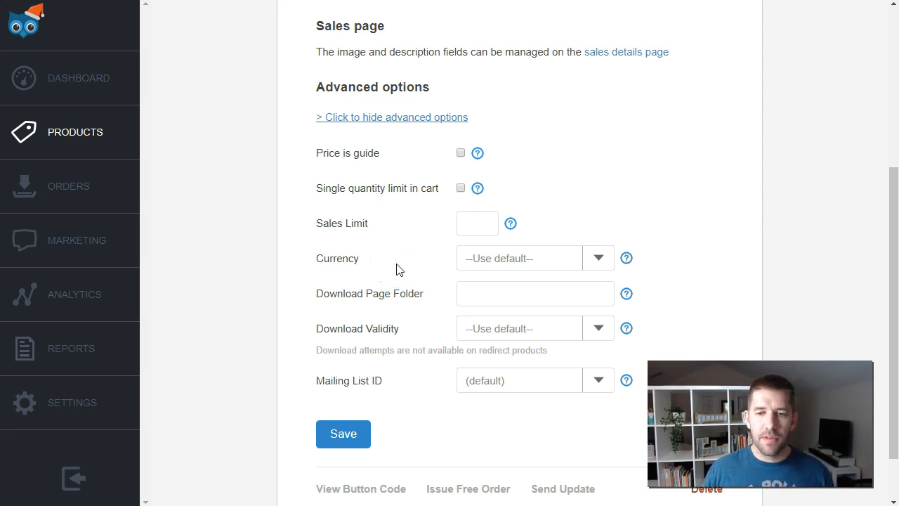
click(342, 431)
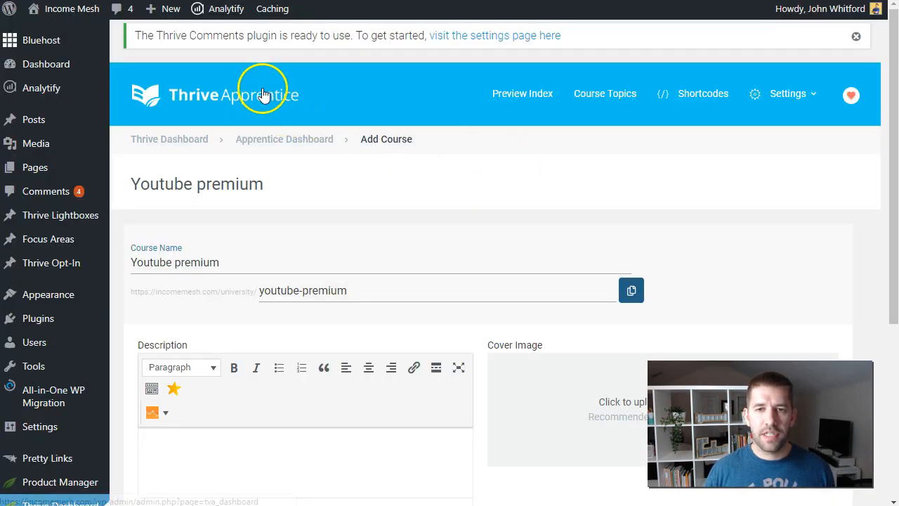
Back in the WordPress course form, set the cover image to the white cash register on blue from the media library.
scroll(412, 246, down, 1)
scroll(412, 249, down, 3)
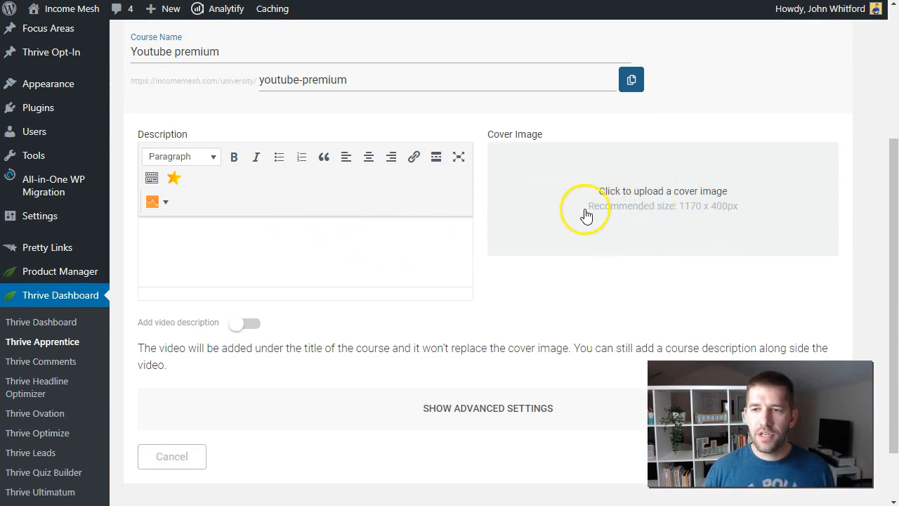
click(699, 217)
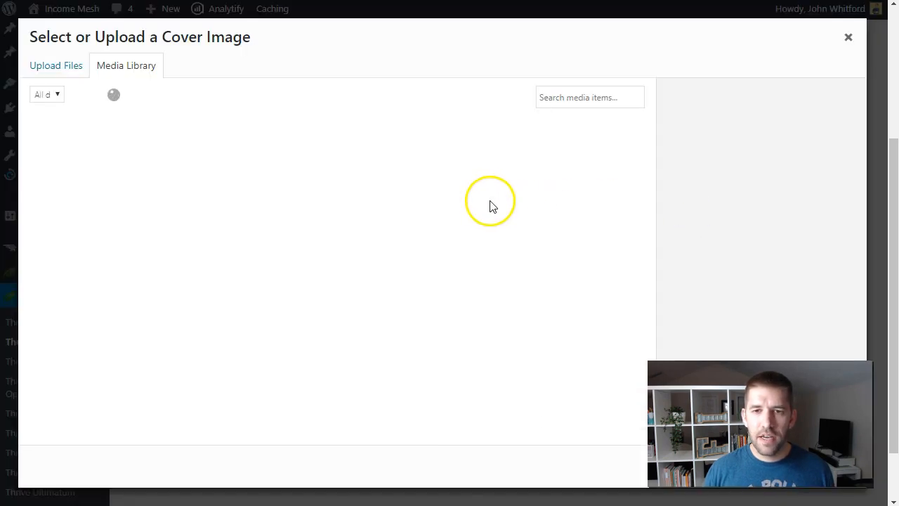
scroll(489, 211, down, 4)
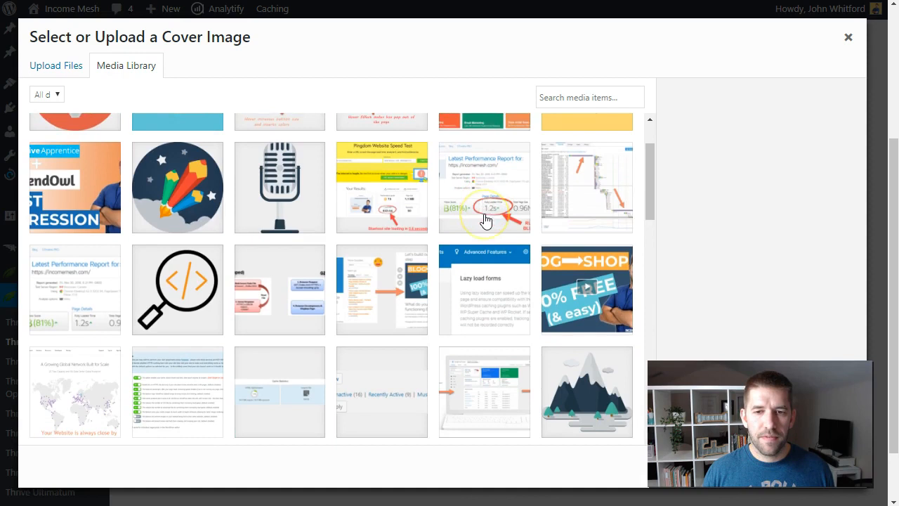
scroll(485, 220, down, 8)
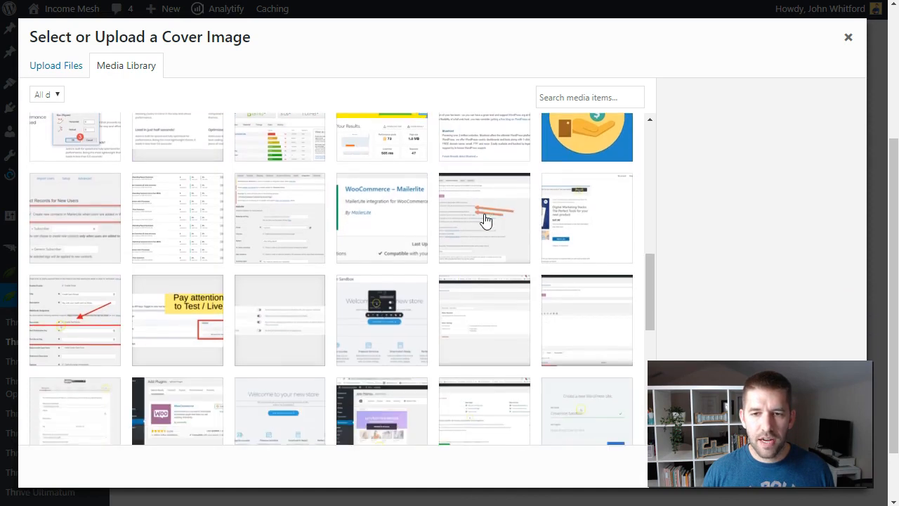
scroll(486, 220, down, 10)
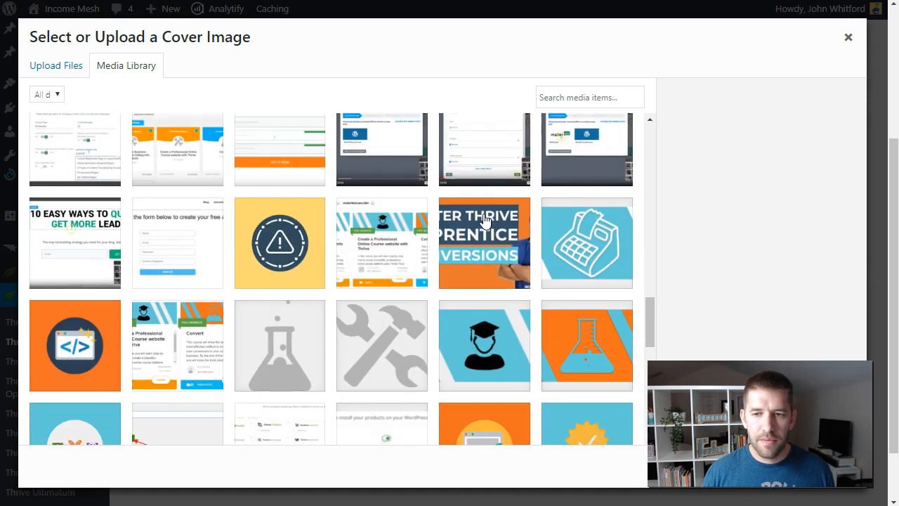
click(581, 216)
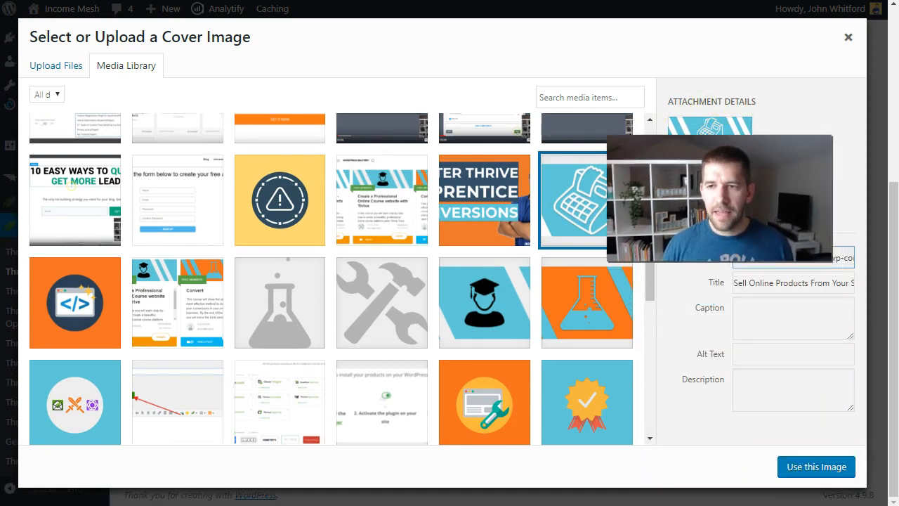
click(808, 466)
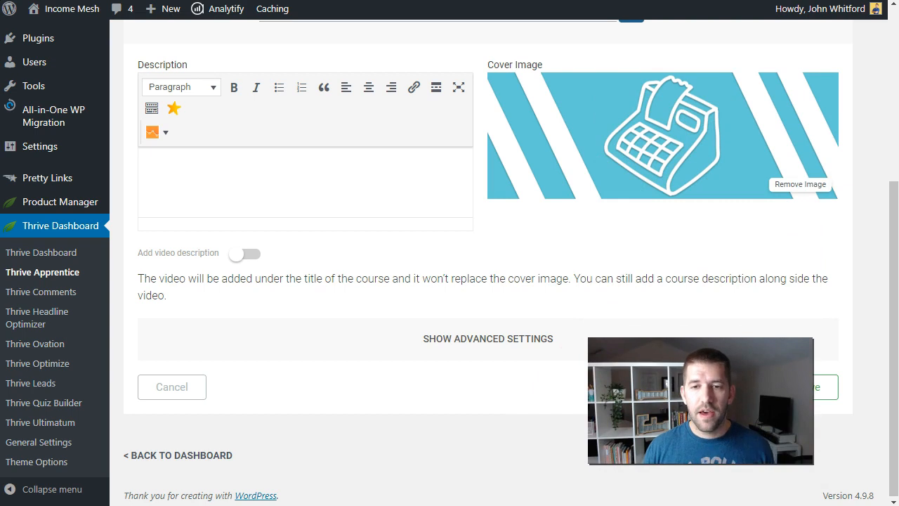
Enter the course description "Creating courses with Thrive and Sendowl is awesome!".
click(298, 199)
scroll(315, 260, up, 1)
scroll(315, 260, up, 1)
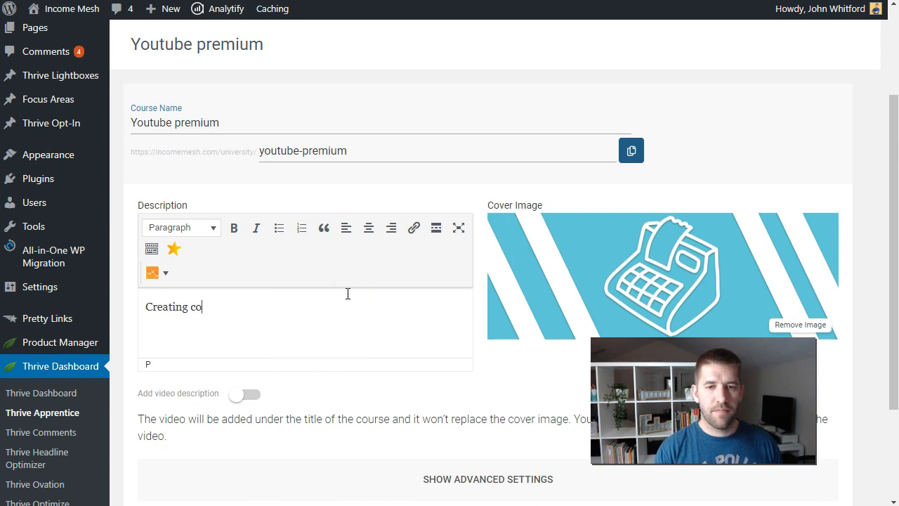
text(Creating courses with Thrive and Sendowl is awesome!)
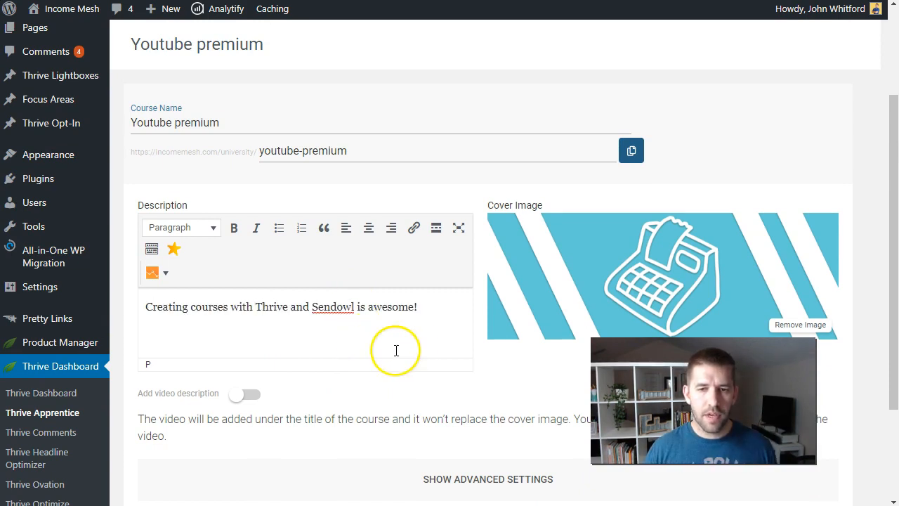
Show the course's advanced settings, keep the topic Master Wordpress, and set the difficulty level to Easy.
scroll(449, 351, down, 2)
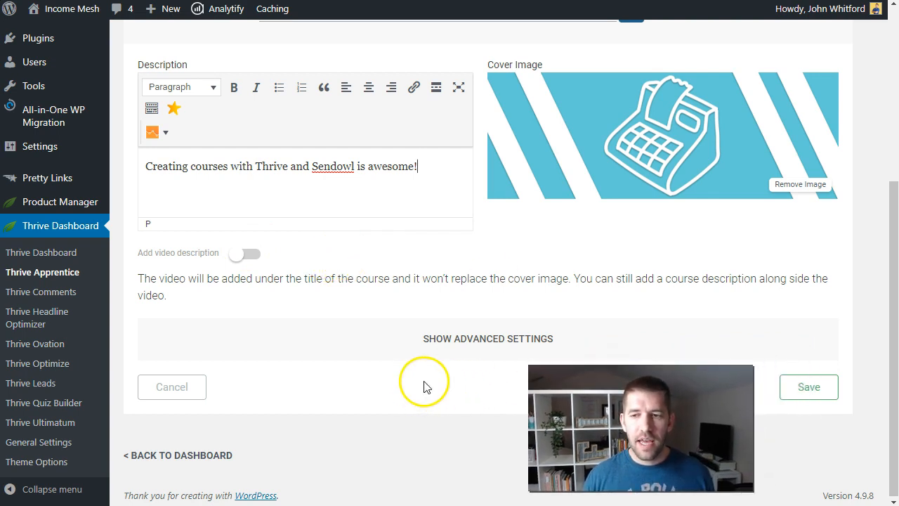
click(478, 348)
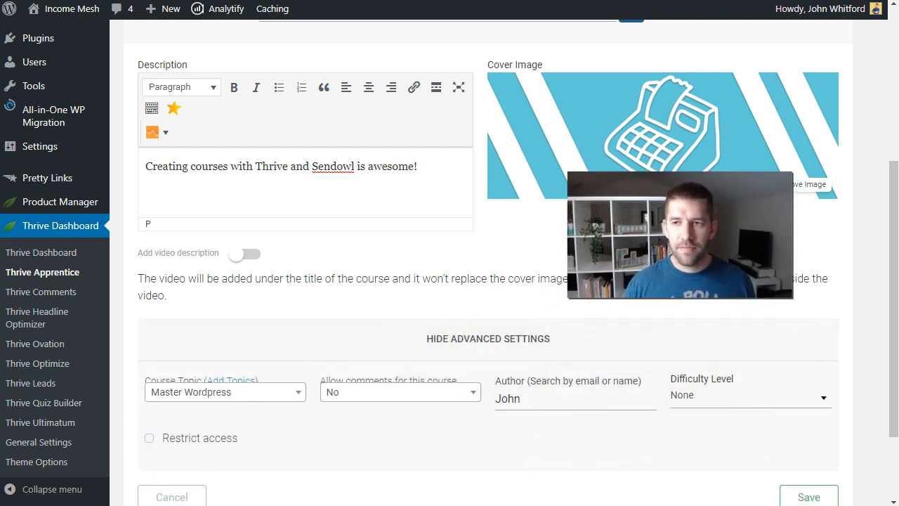
scroll(541, 284, down, 3)
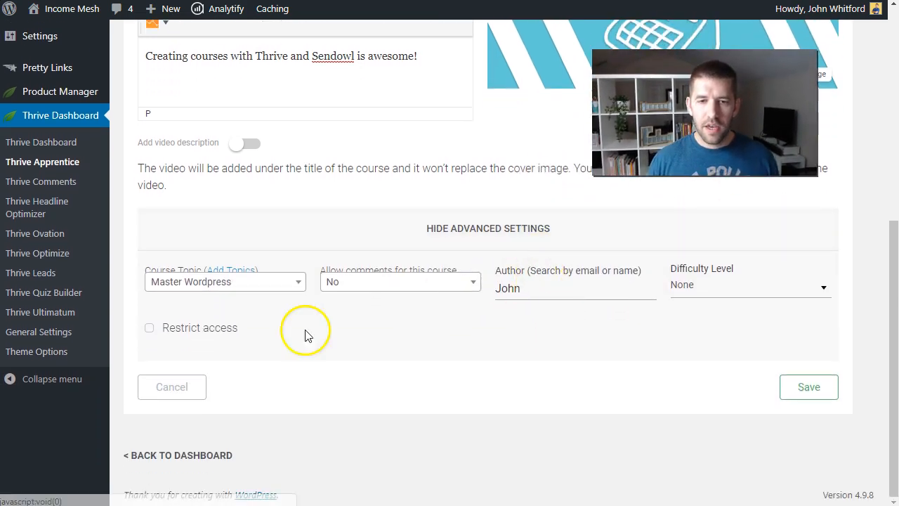
click(231, 284)
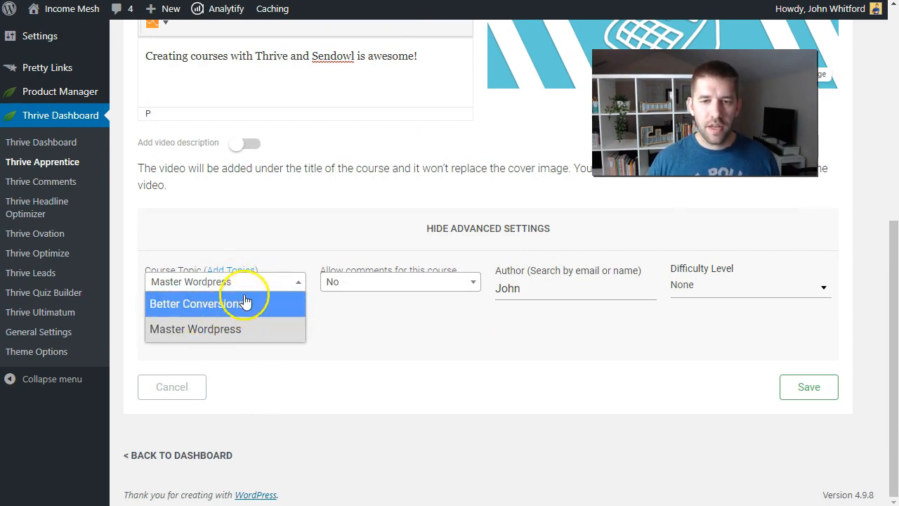
click(202, 336)
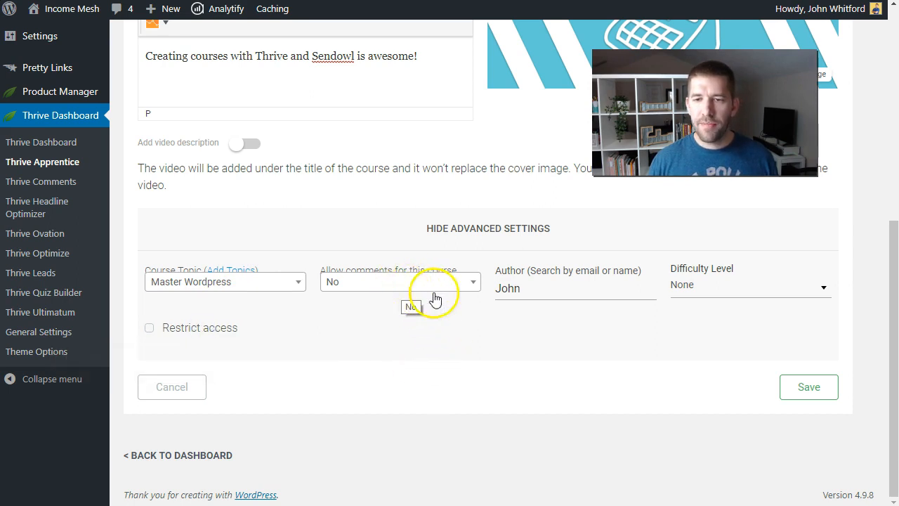
click(738, 295)
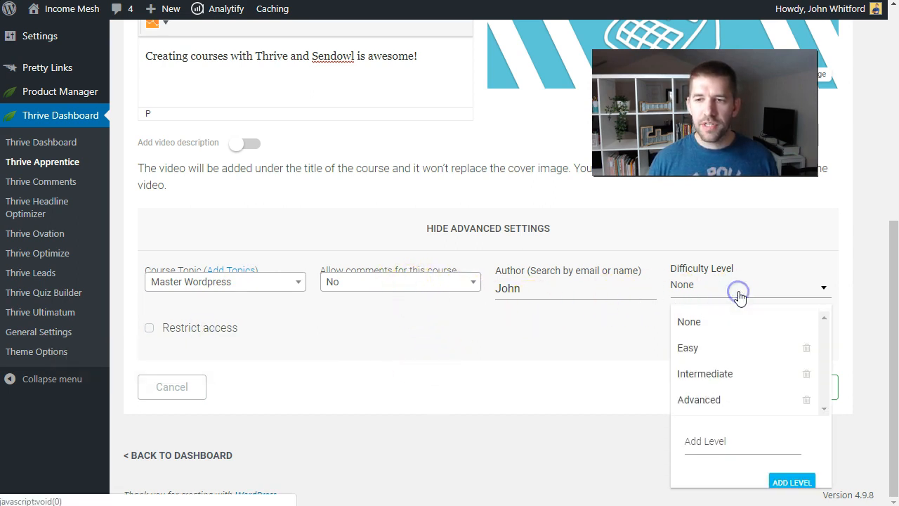
click(703, 349)
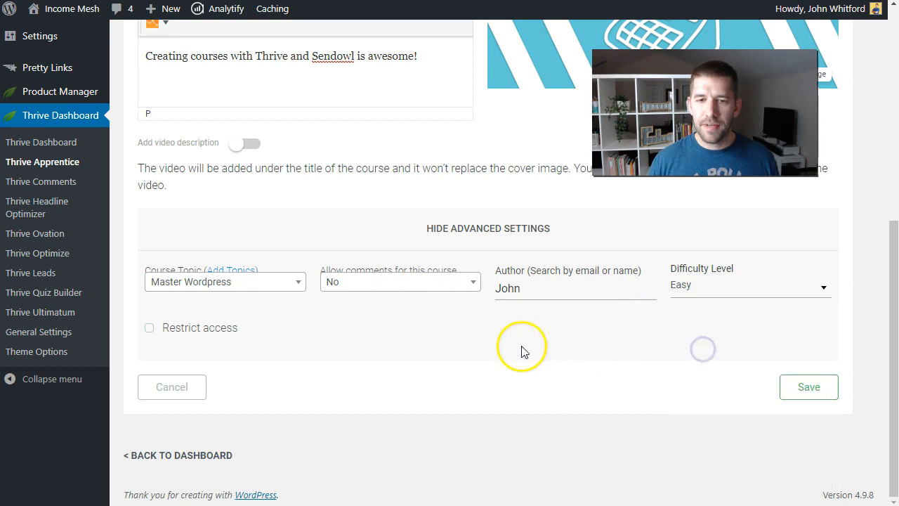
click(656, 345)
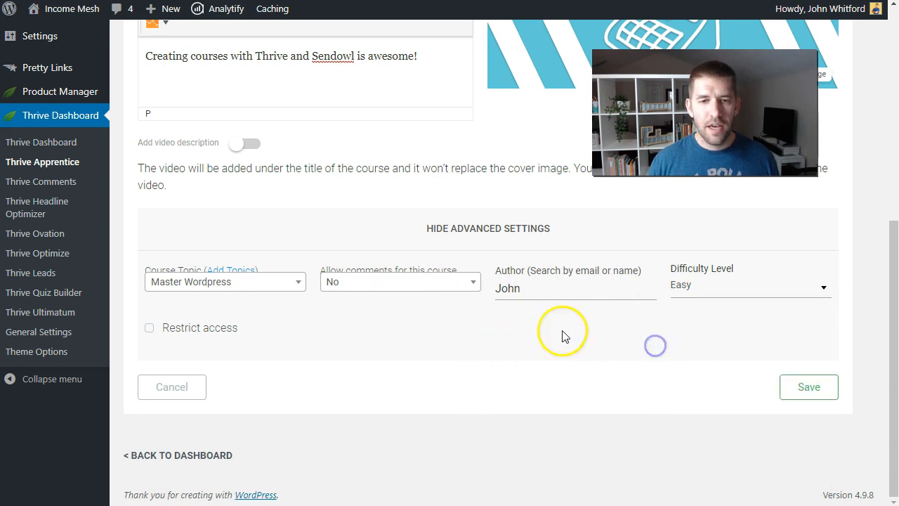
Restrict access to the course with the Premium restriction label and review the message for users without access.
click(149, 330)
scroll(559, 340, down, 1)
scroll(558, 337, down, 1)
scroll(554, 332, up, 1)
click(539, 322)
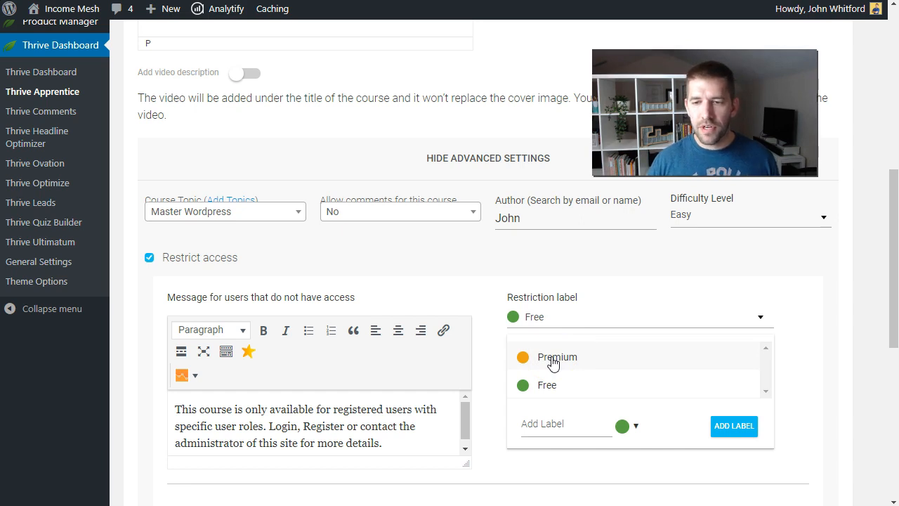
click(553, 358)
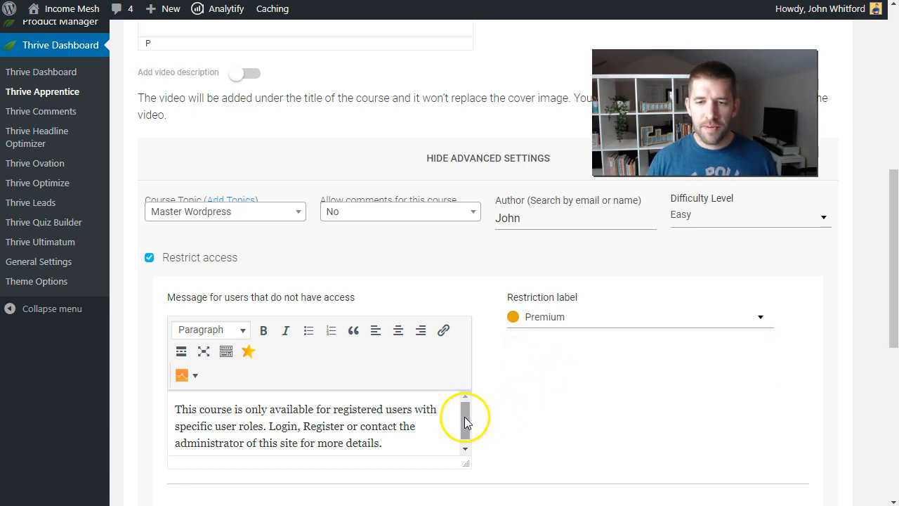
drag(462, 425, 460, 430)
click(414, 439)
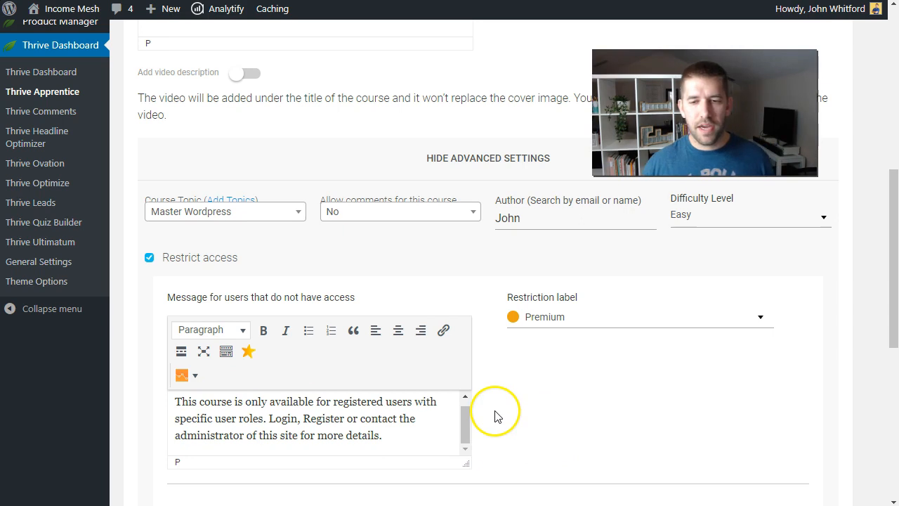
Refresh the product list in the course's SendOwl protection options.
scroll(510, 414, down, 2)
scroll(522, 395, down, 2)
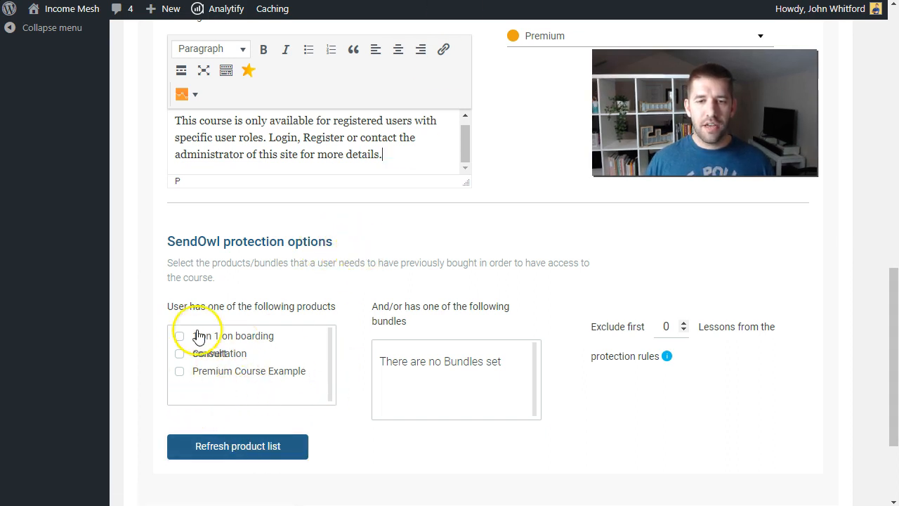
click(253, 455)
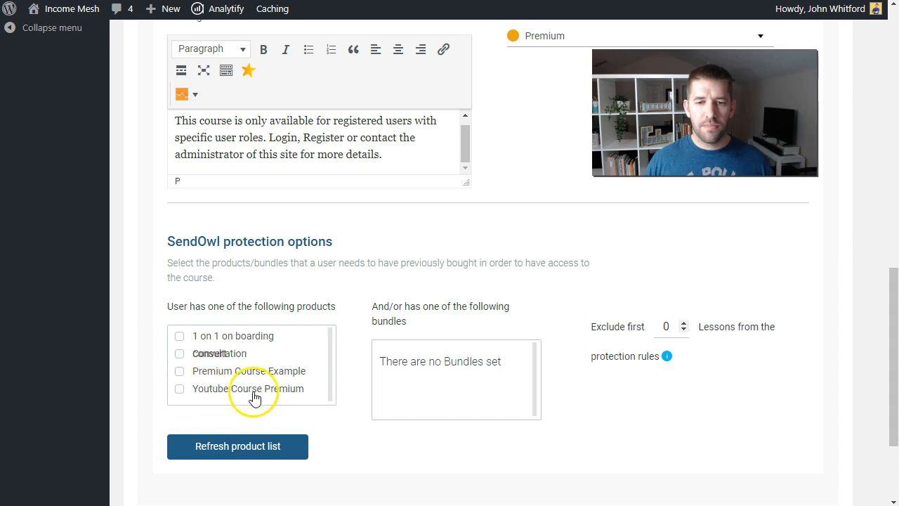
Require the Youtube Course Premium product for access to the course, with no bundle, and save the course.
click(182, 392)
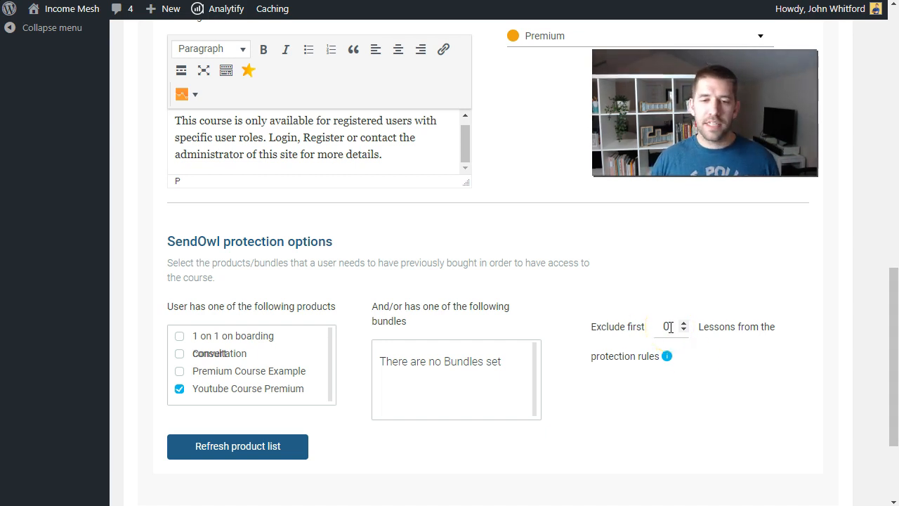
scroll(612, 445, down, 2)
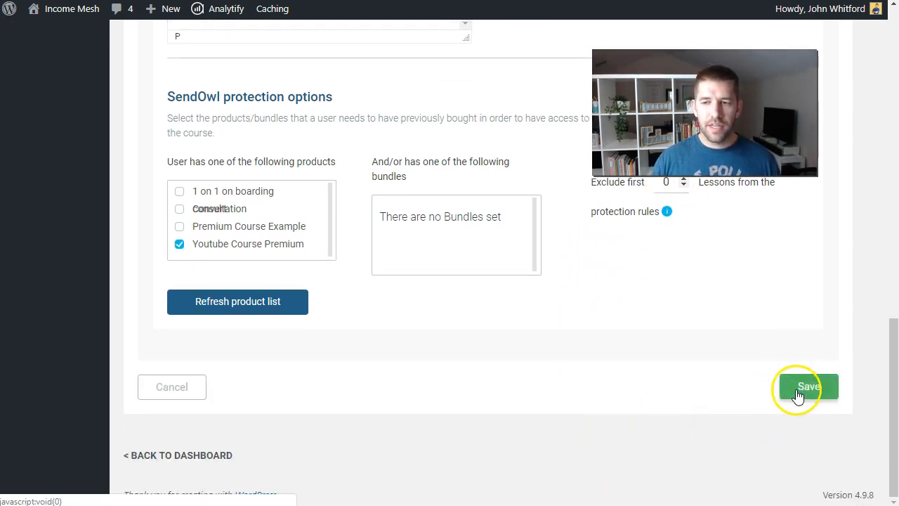
click(801, 392)
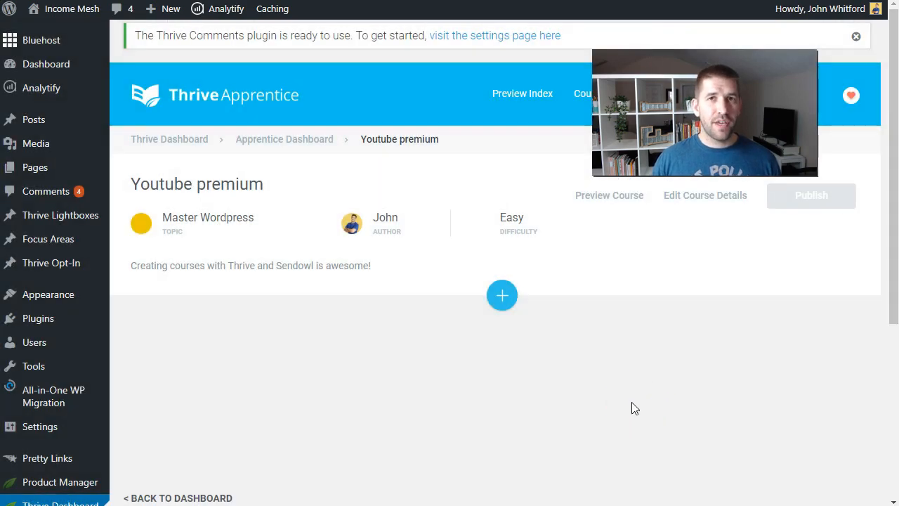
click(666, 373)
click(452, 365)
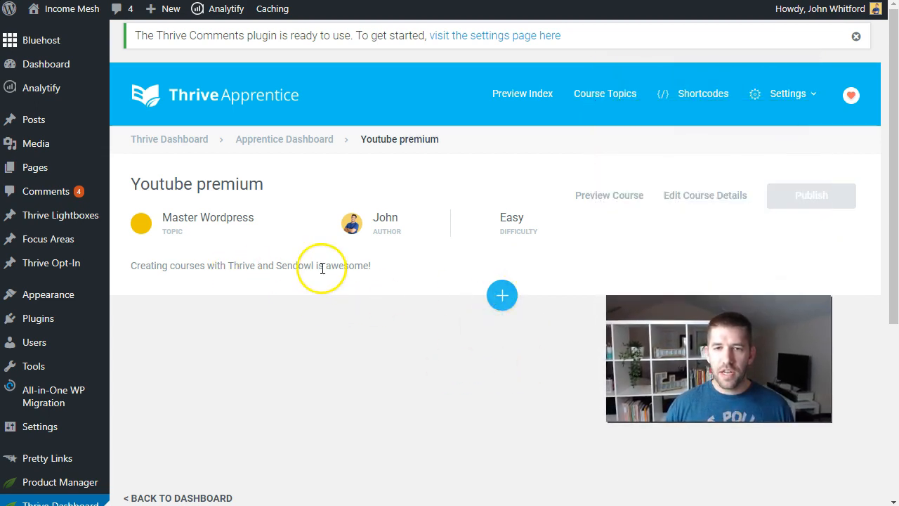
Add the text lesson "Simple is better!" with description "This goes on the course nav area" and cover image Sendowl-Thrive-Apprentice.png.
click(503, 299)
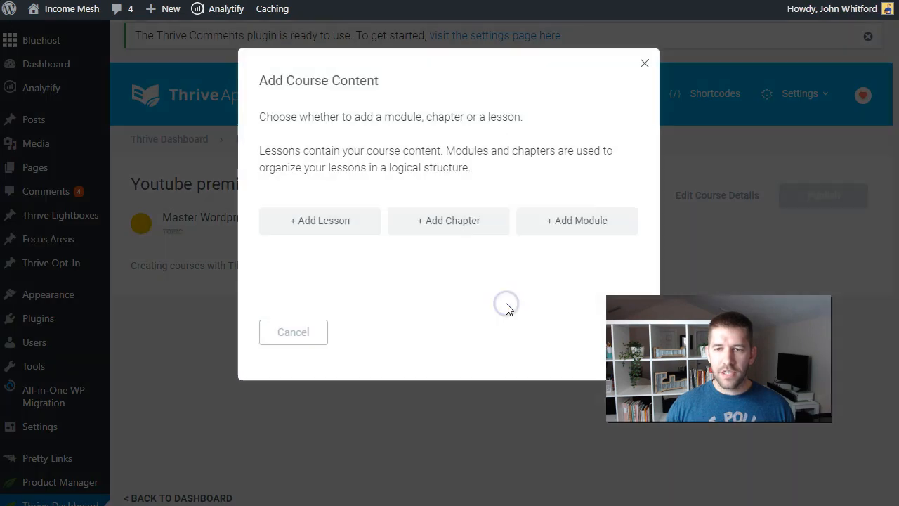
click(298, 234)
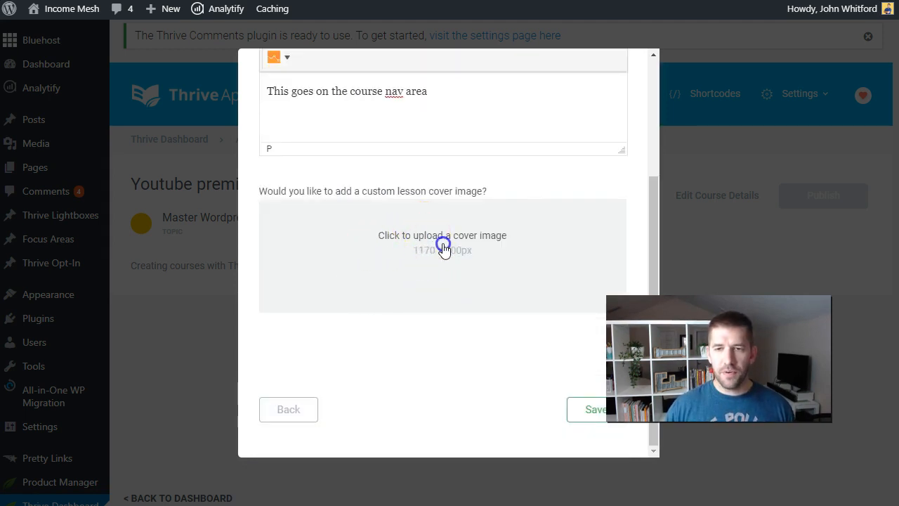
click(443, 249)
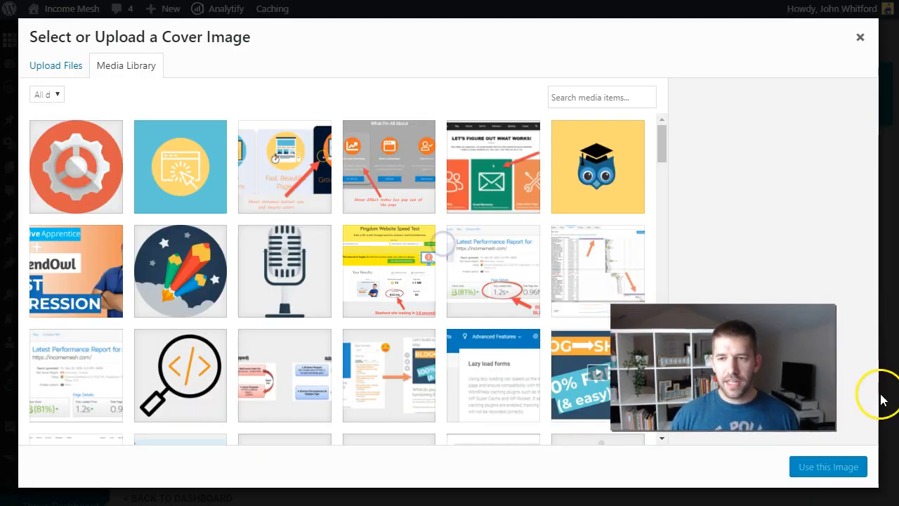
click(624, 208)
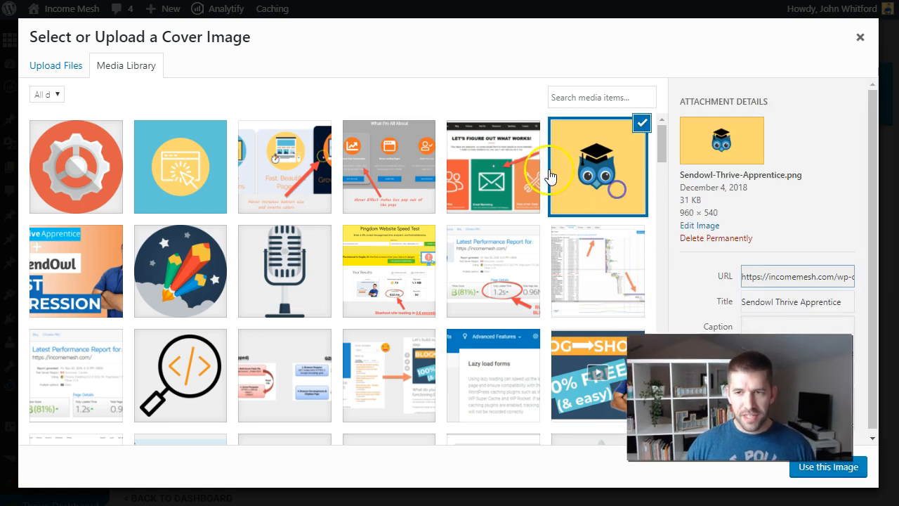
click(827, 468)
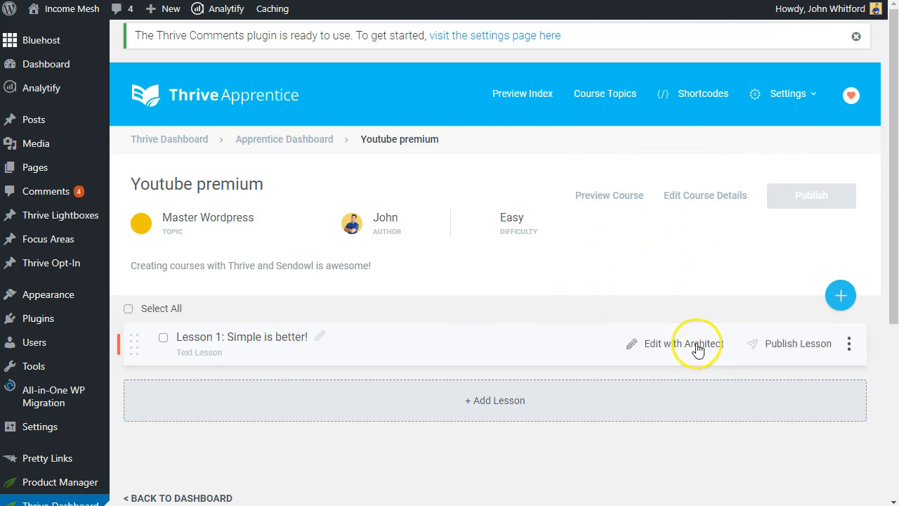
Open Lesson 1 in the Architect editor and add the heading "Welcome to the course!" below the lesson title.
click(696, 344)
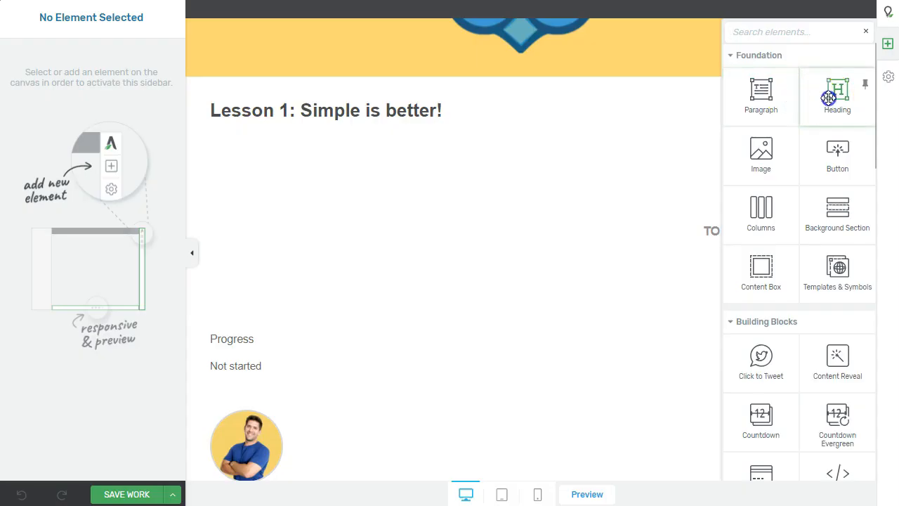
drag(829, 92, 295, 141)
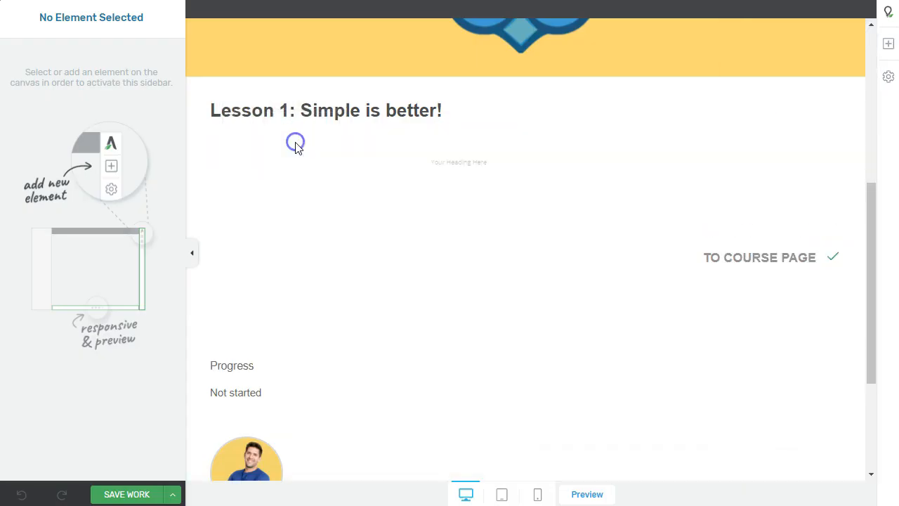
click(317, 237)
click(888, 78)
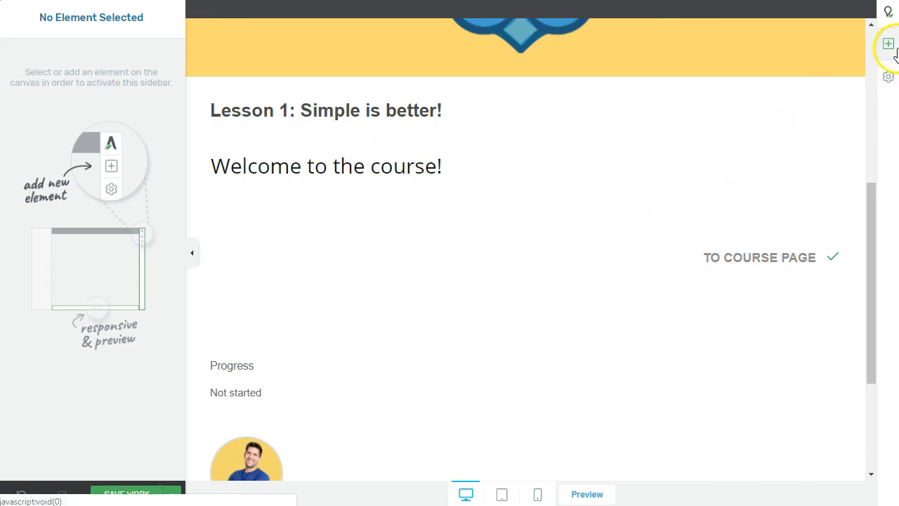
Search the elements for "style" and insert a Styled Box below the welcome heading.
click(888, 43)
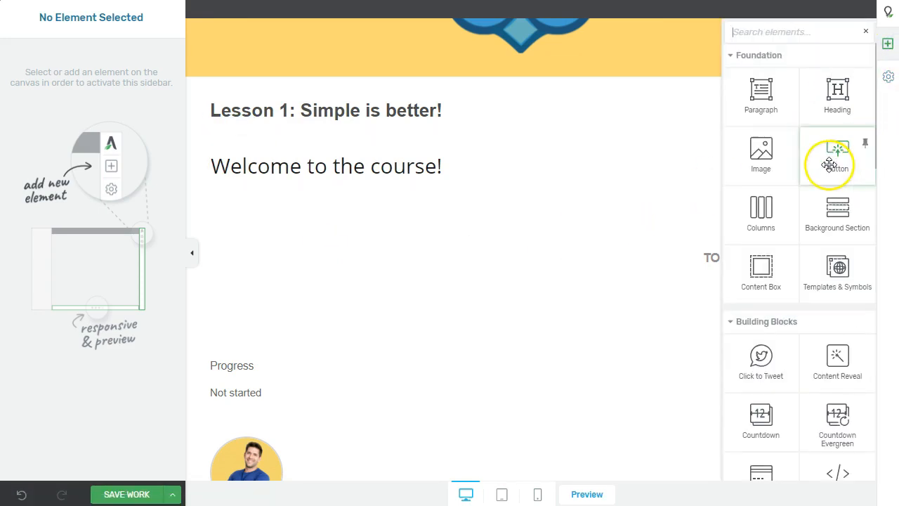
text(style)
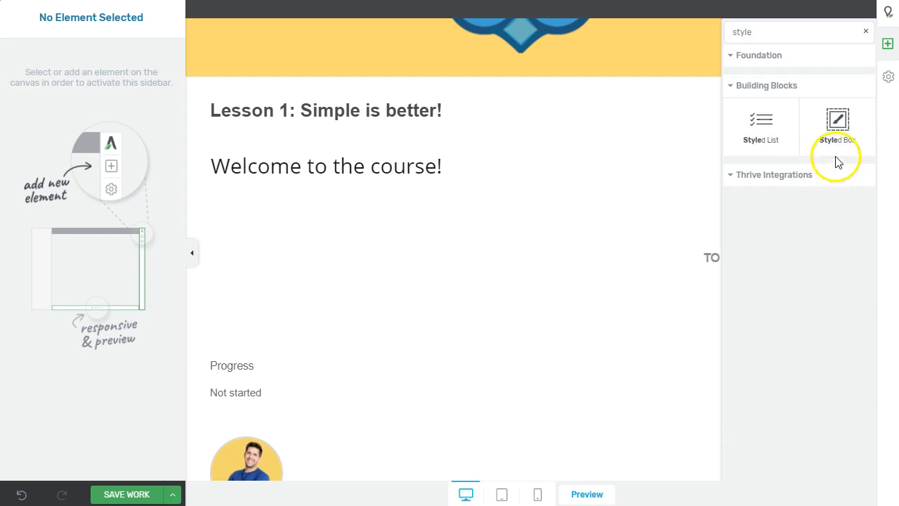
drag(839, 162, 746, 180)
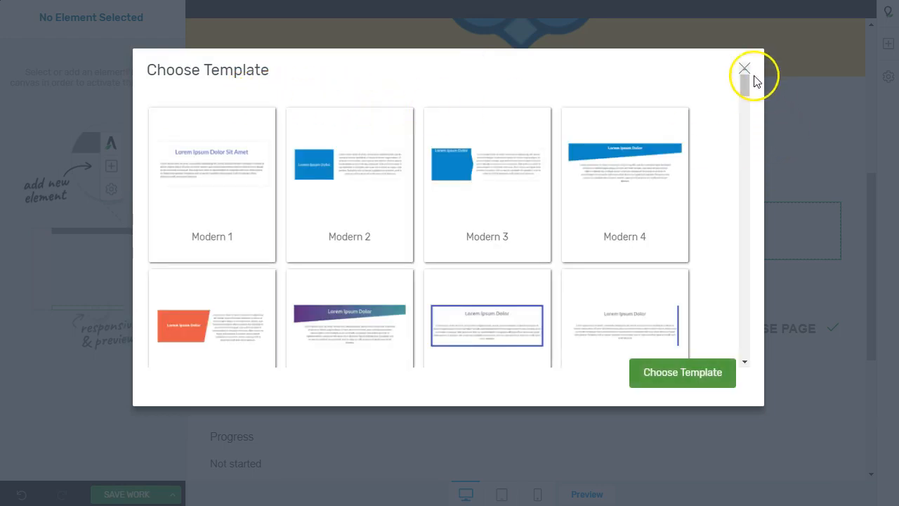
Browse the styled box templates and apply the Download List Box template to the new box.
drag(745, 90, 706, 272)
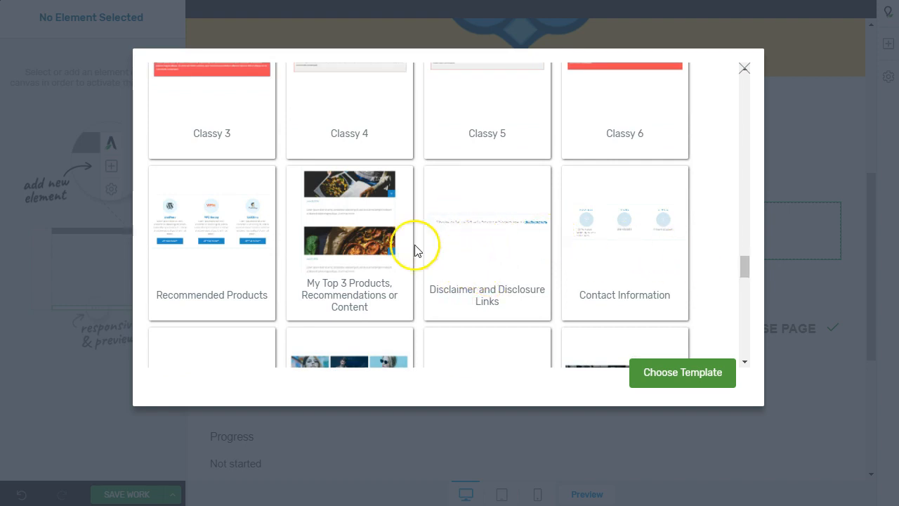
scroll(358, 249, down, 2)
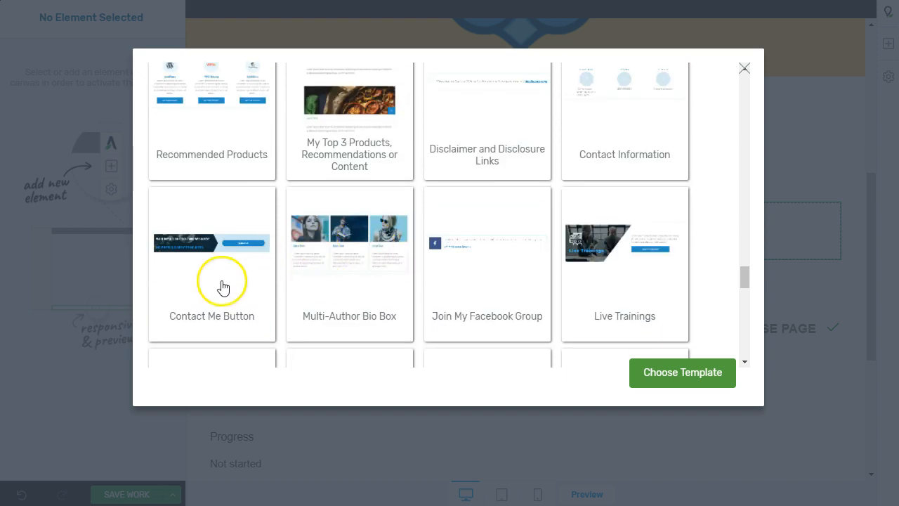
scroll(406, 293, down, 1)
scroll(466, 267, down, 2)
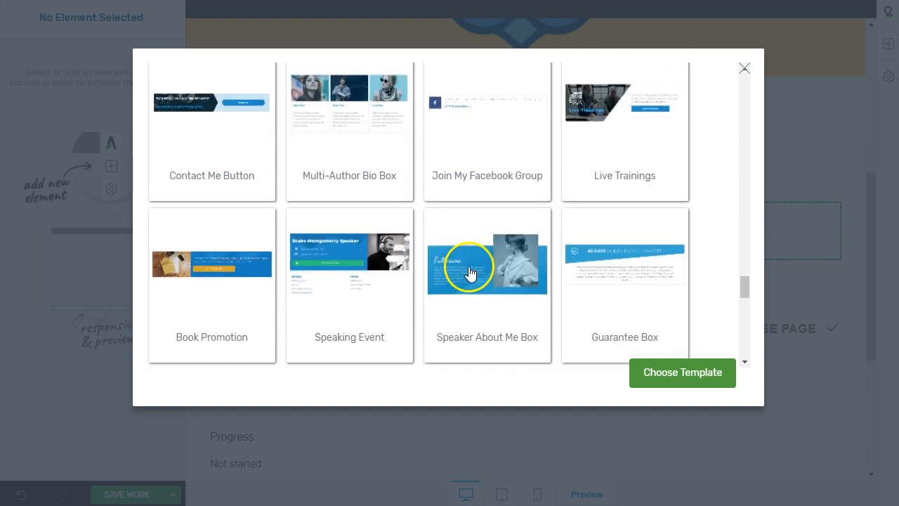
scroll(466, 267, up, 1)
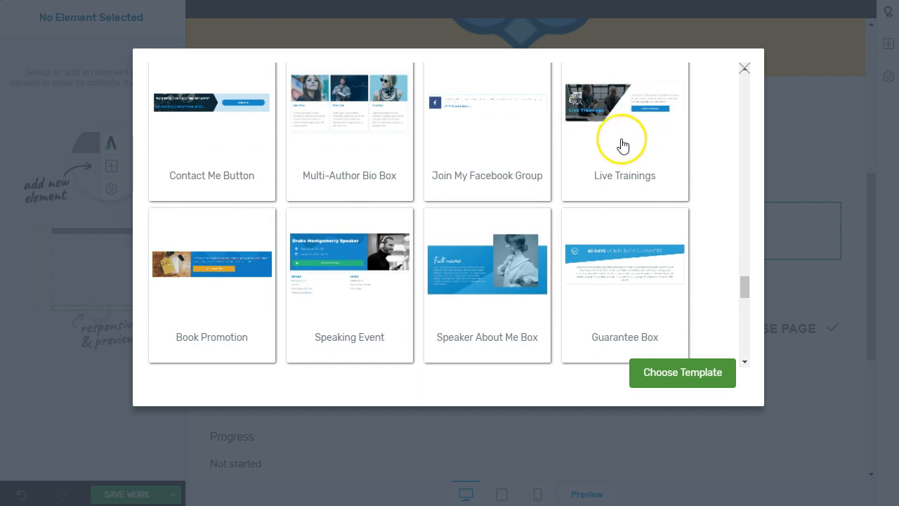
scroll(630, 158, down, 3)
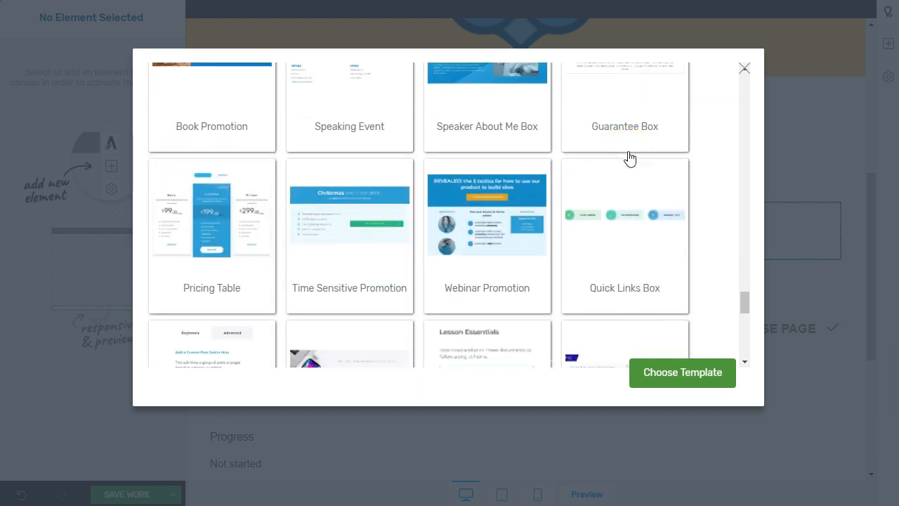
scroll(616, 166, down, 2)
scroll(604, 168, up, 1)
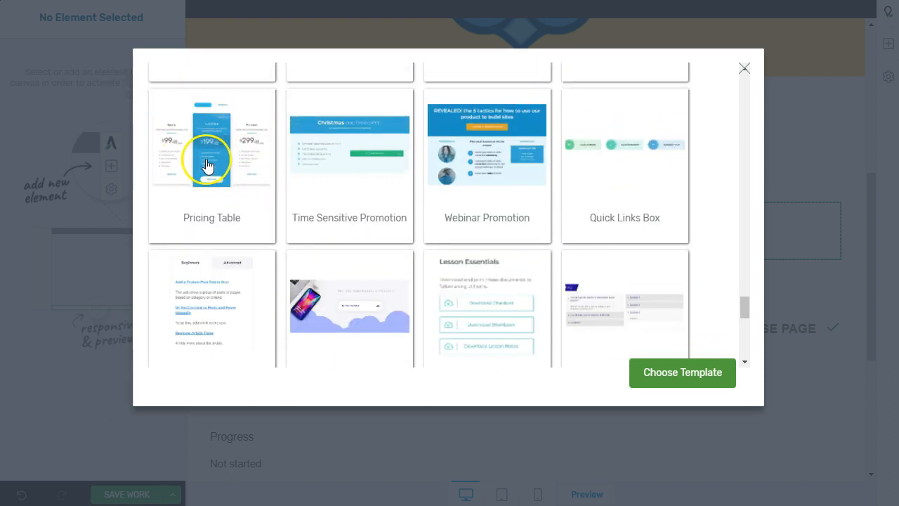
scroll(203, 163, down, 2)
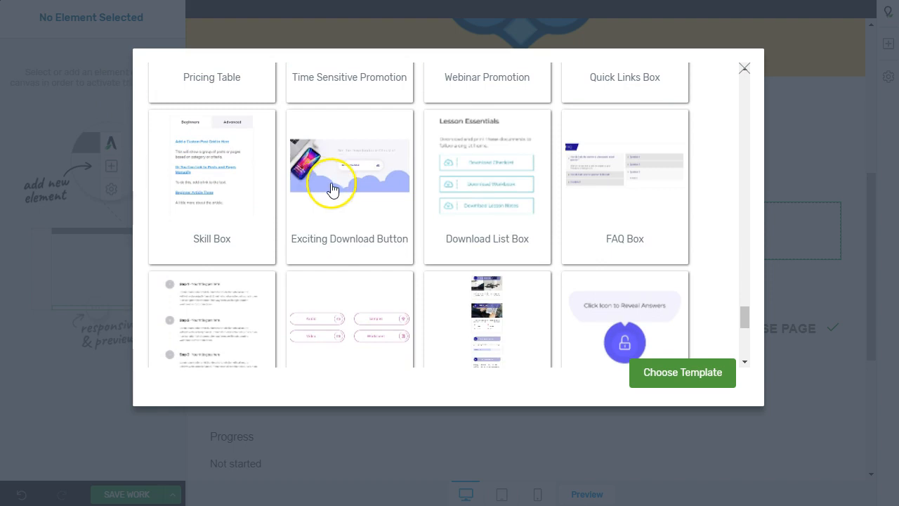
click(482, 202)
click(706, 373)
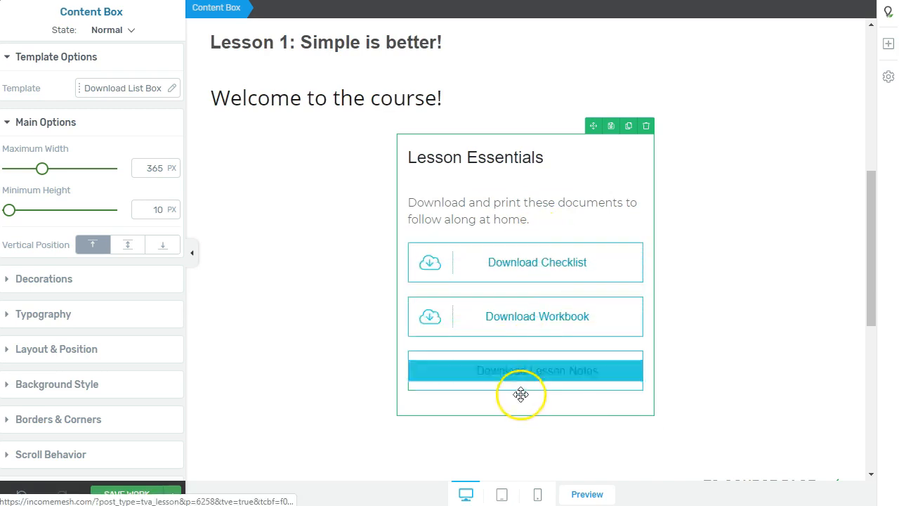
Review the download box on the lesson page, save the work and exit the lesson editor.
scroll(754, 236, down, 1)
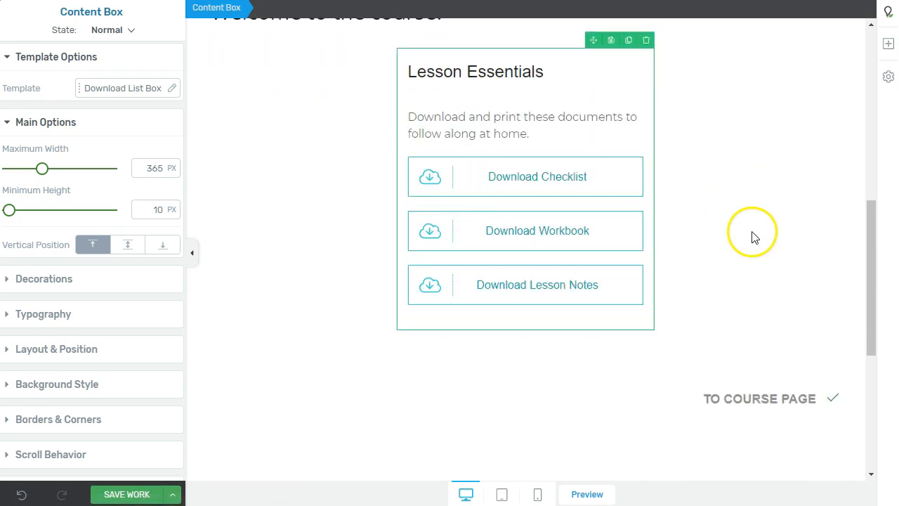
scroll(727, 250, up, 2)
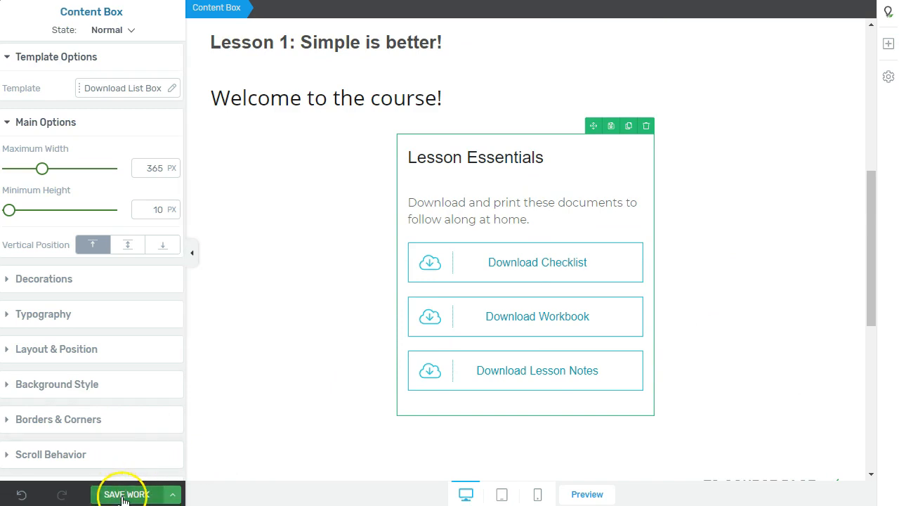
click(172, 494)
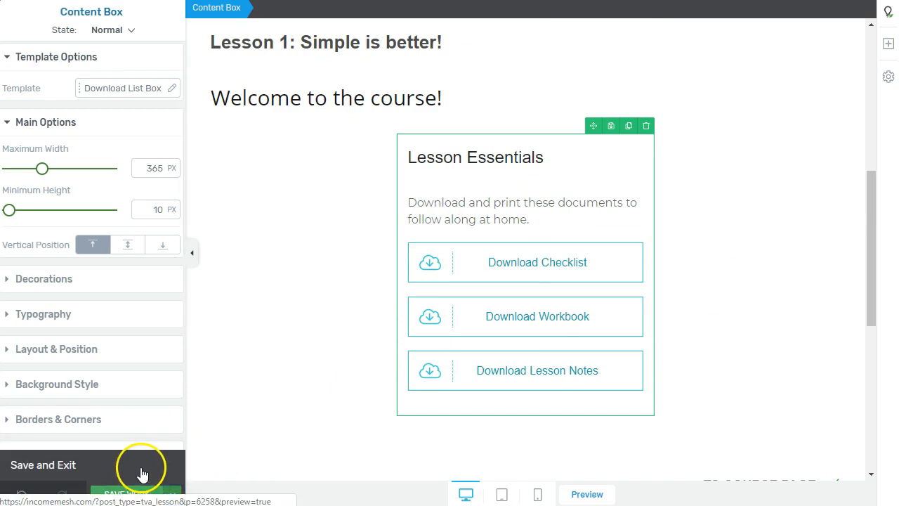
click(140, 469)
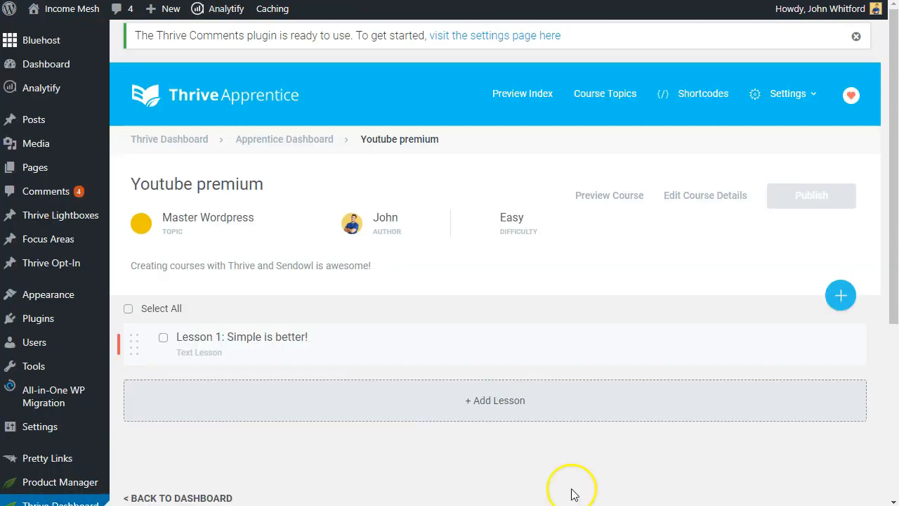
Add a second lesson titled "Moving forward" to the course, save it and open it in the Architect editor.
click(845, 301)
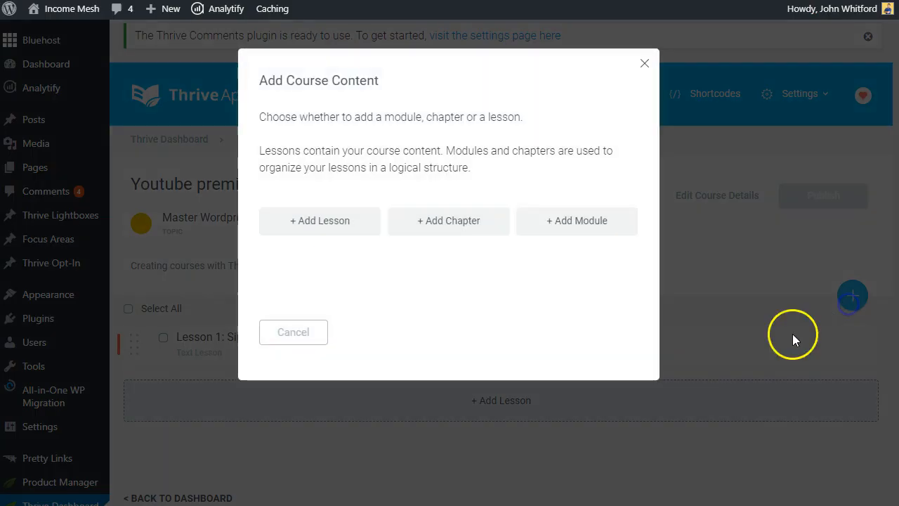
click(323, 221)
click(595, 411)
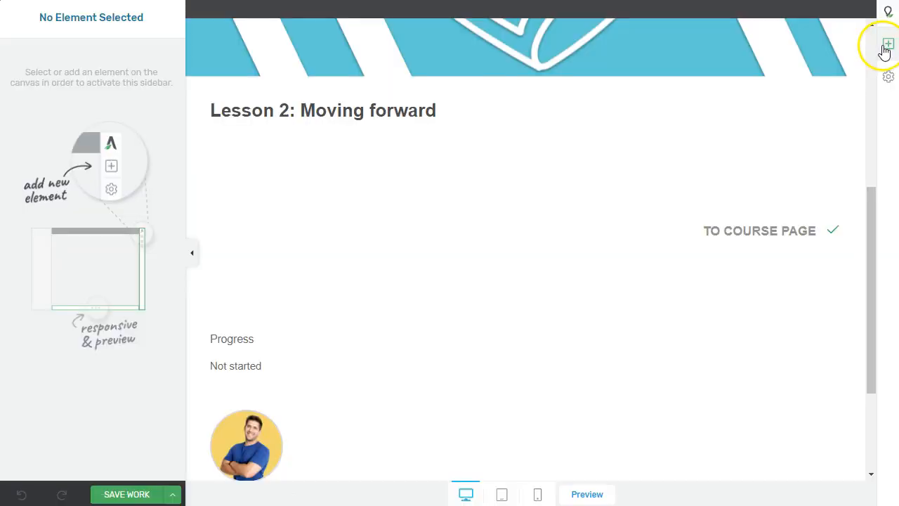
Insert a Styled Box below the Lesson 2 title using the Simple Step-by-Step Boxes template.
click(886, 45)
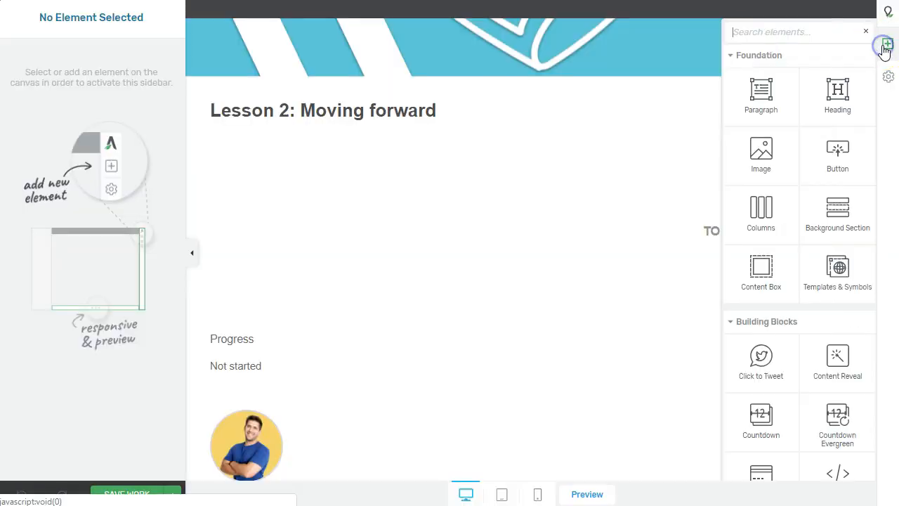
text(style)
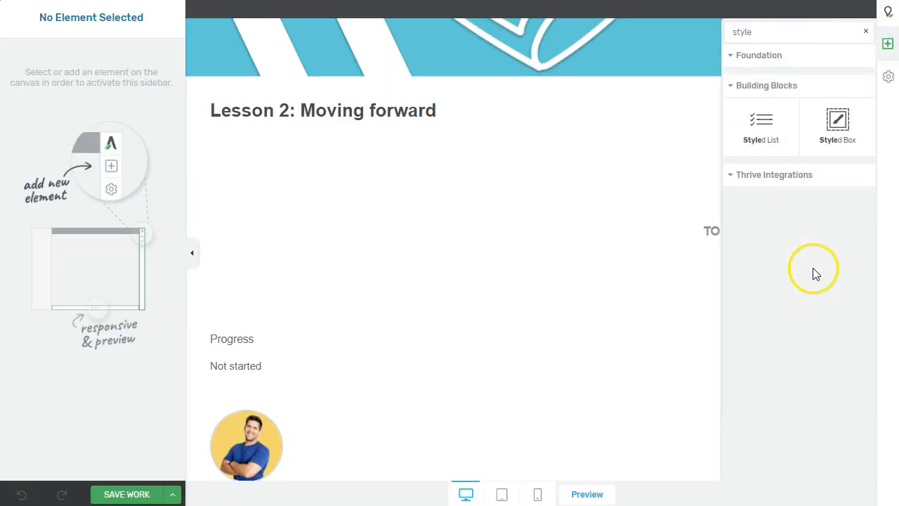
drag(843, 121, 681, 188)
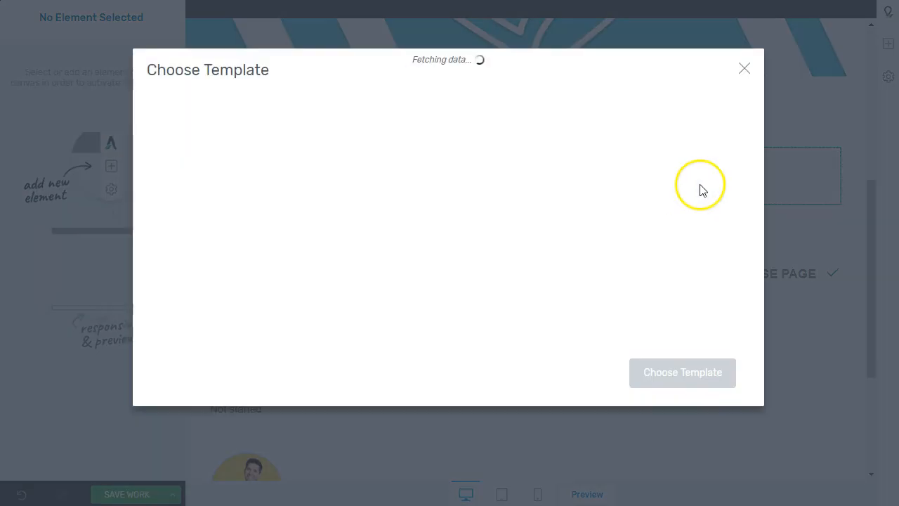
click(230, 188)
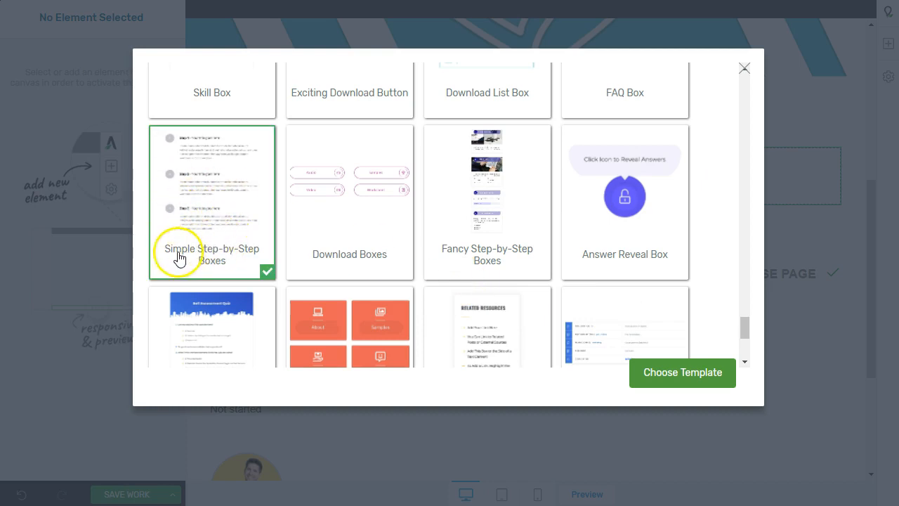
click(680, 374)
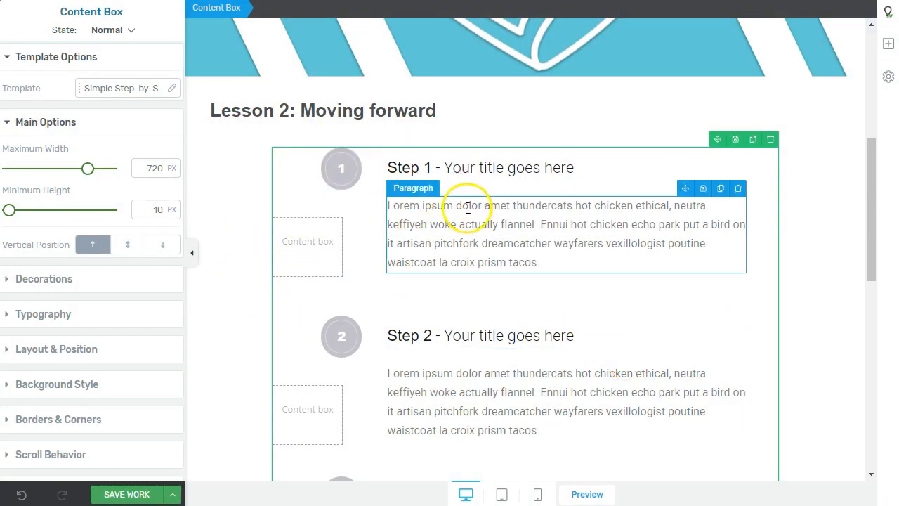
Insert a Styled Box below the three steps of Lesson 2 using the Course Information Table template.
scroll(480, 222, down, 6)
click(889, 44)
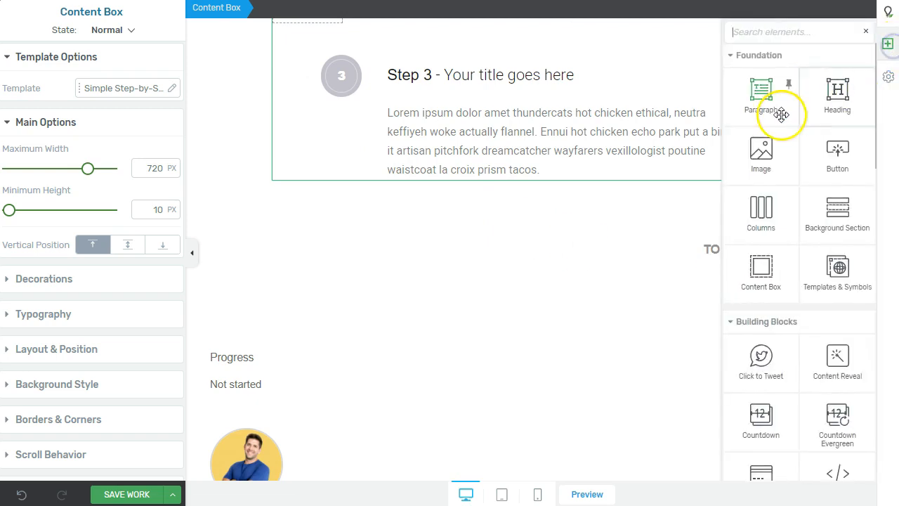
click(786, 268)
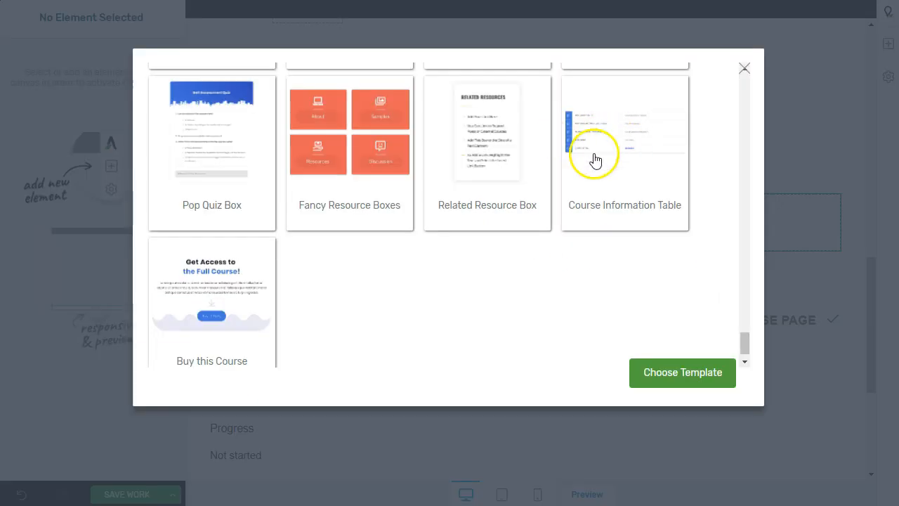
click(670, 385)
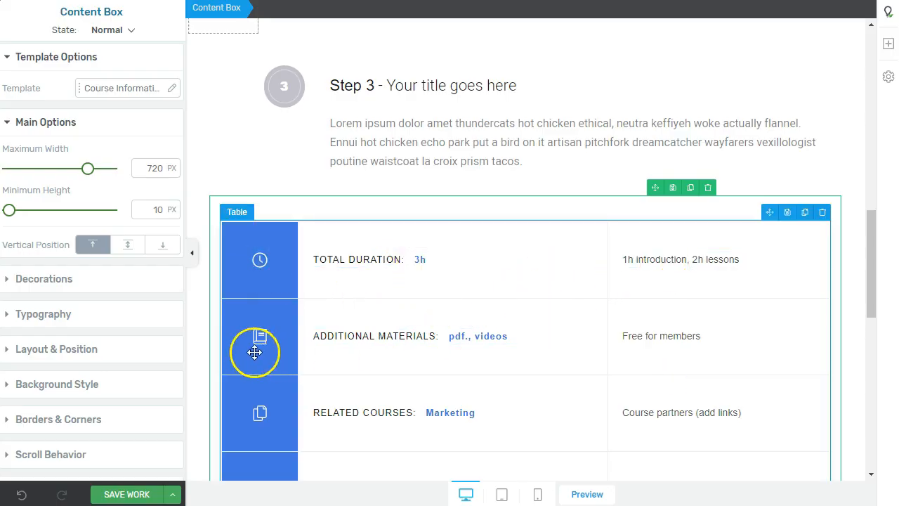
Review the course information table on the Lesson 2 page, save the work and exit the lesson editor.
scroll(492, 356, down, 3)
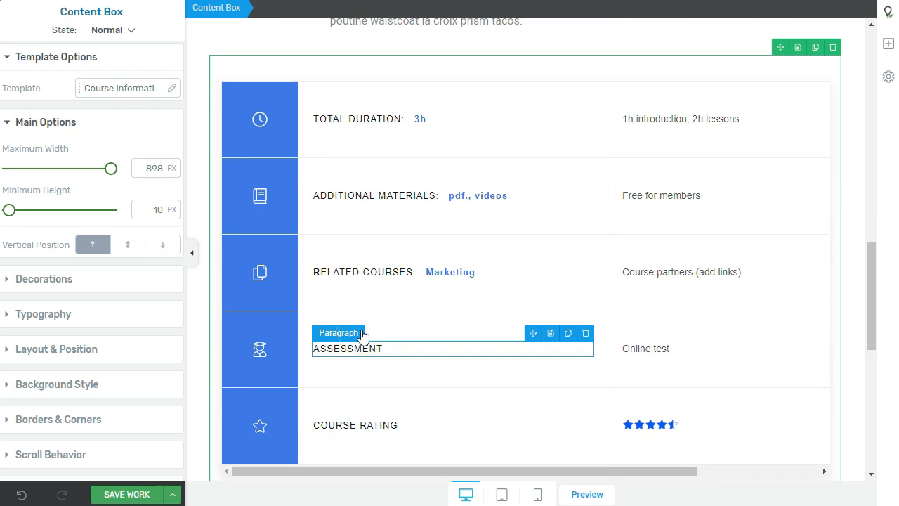
scroll(363, 336, down, 3)
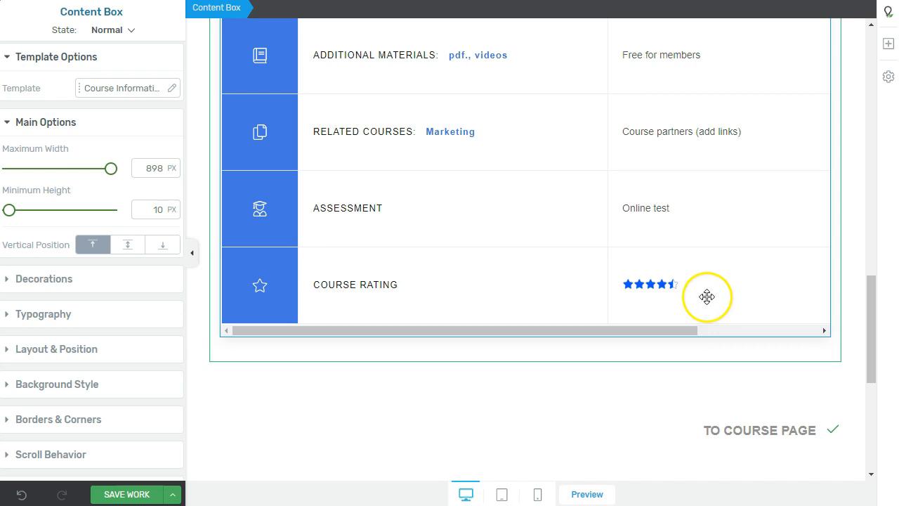
scroll(480, 337, up, 6)
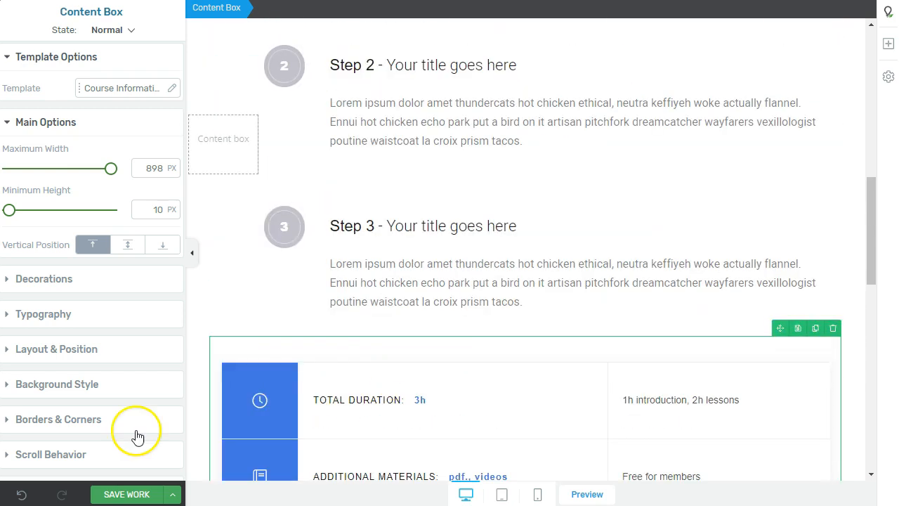
click(167, 496)
click(81, 468)
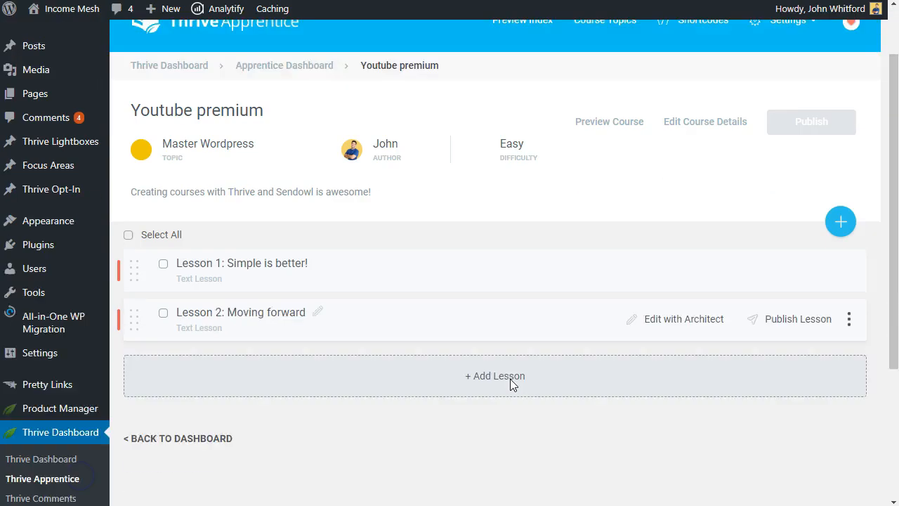
Add a text lesson titled "Lesson 3: Your next steps" to the course, save it and open it in the Architect editor.
click(492, 315)
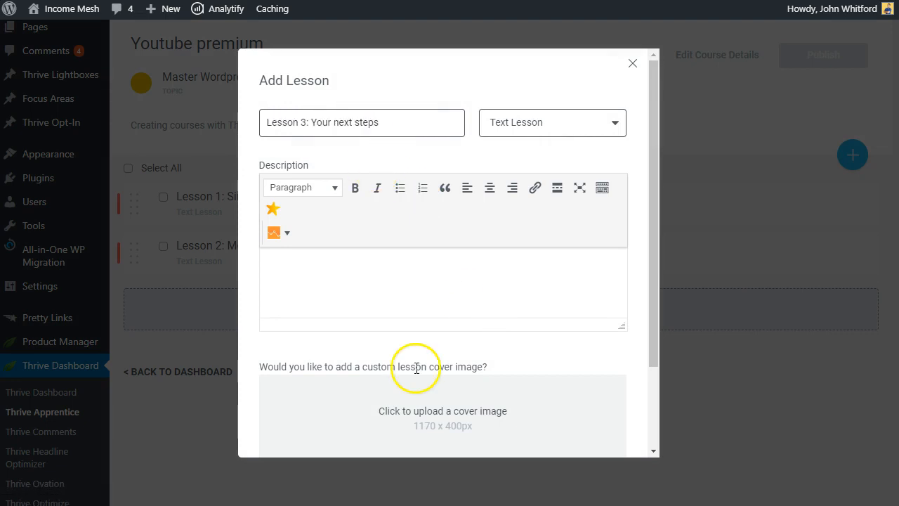
scroll(429, 402, down, 3)
click(596, 416)
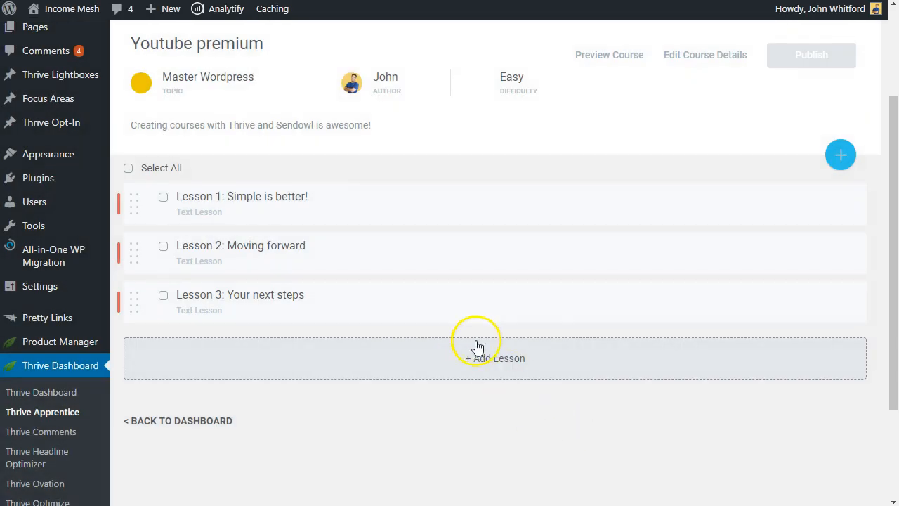
click(690, 305)
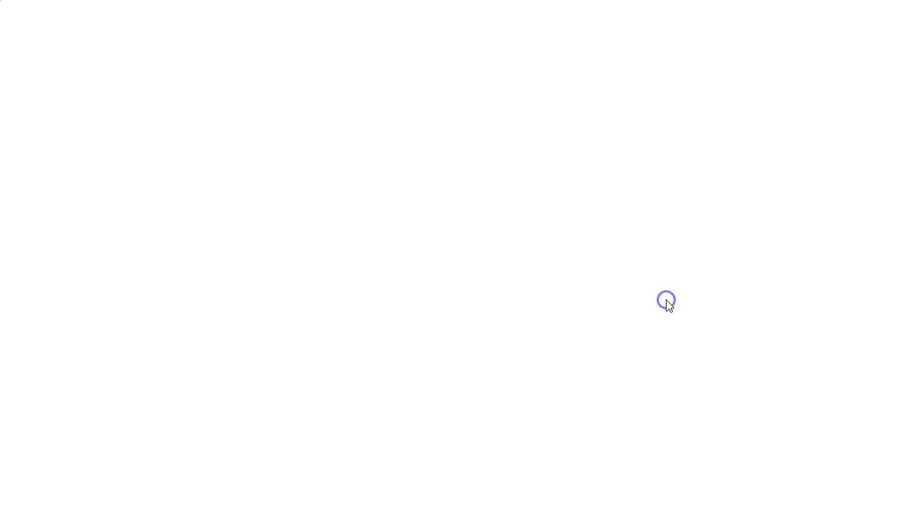
Insert a Click to Tweet element below the Lesson 3 title.
click(889, 44)
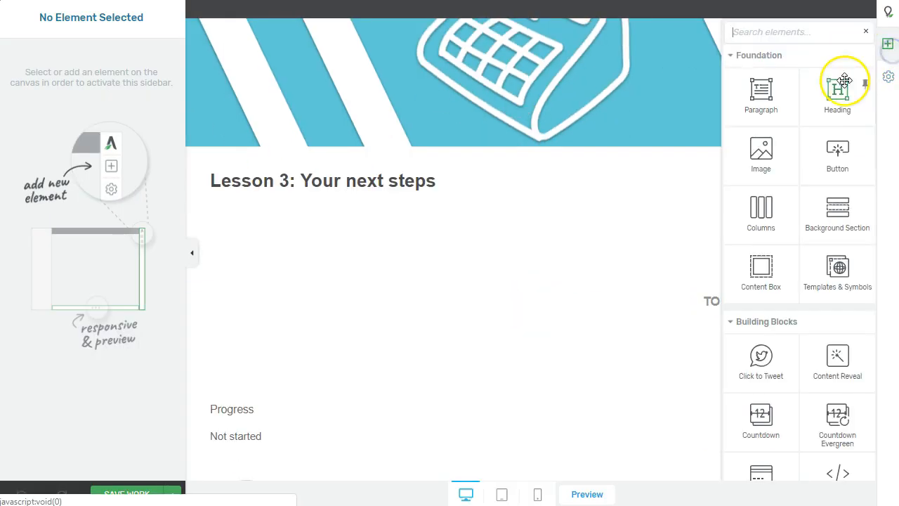
scroll(825, 281, down, 1)
scroll(824, 281, down, 1)
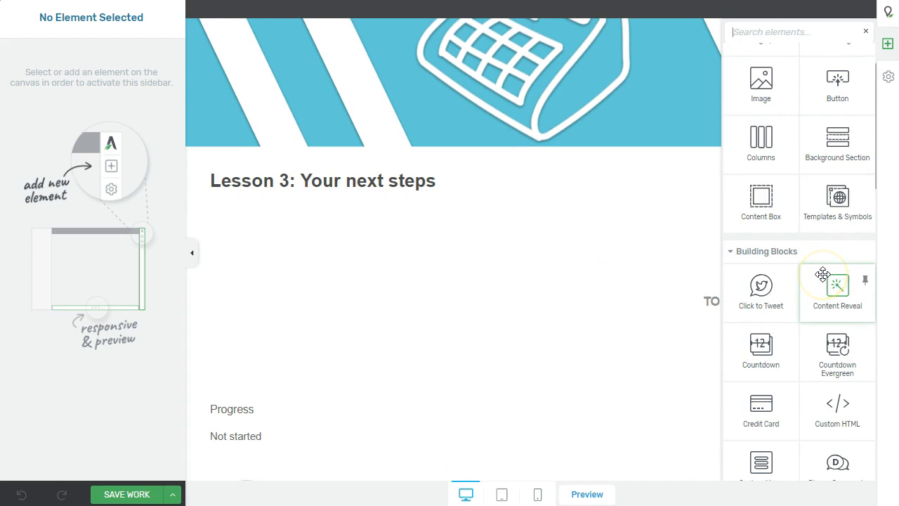
drag(759, 290, 412, 260)
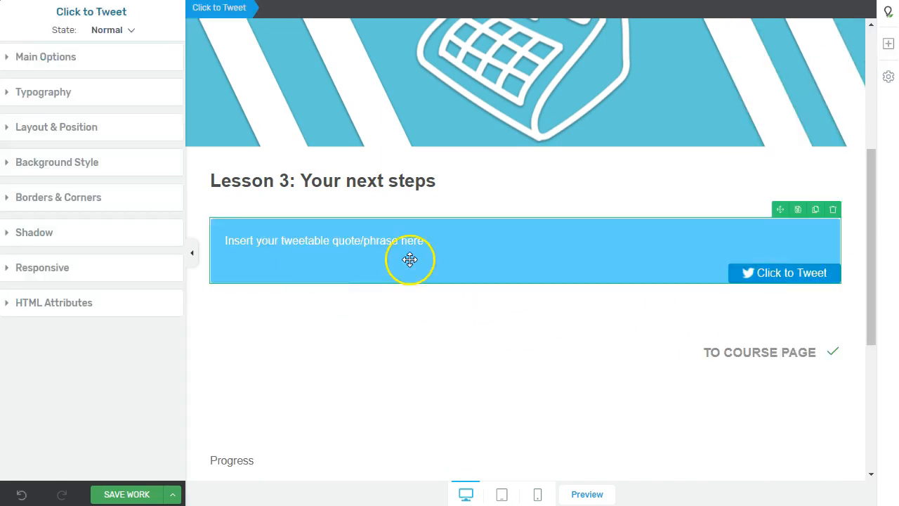
Insert a Styled Box below the Click to Tweet element using the Buy this Course Promotion template.
click(888, 44)
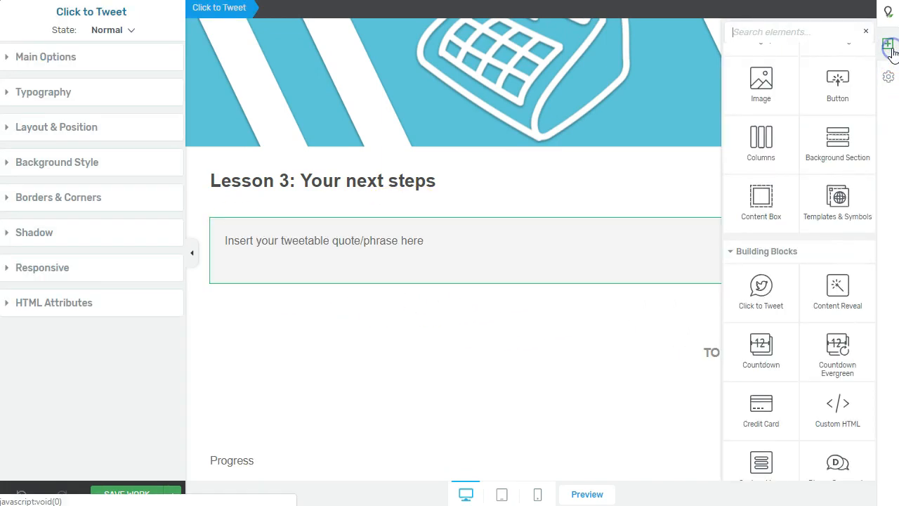
text(style)
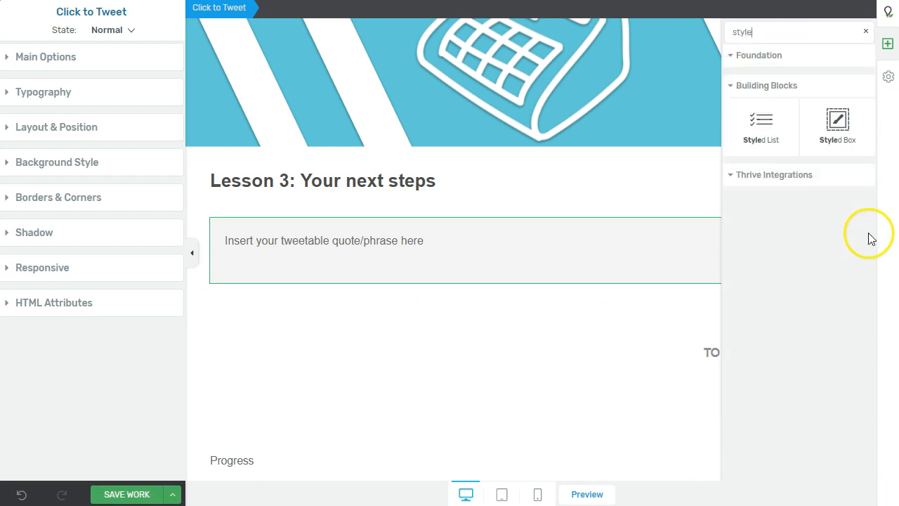
click(837, 125)
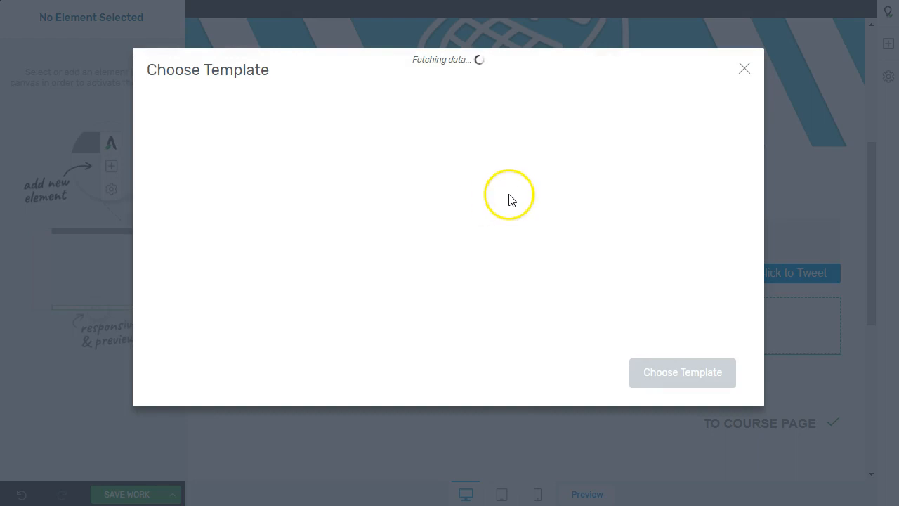
drag(743, 82, 717, 353)
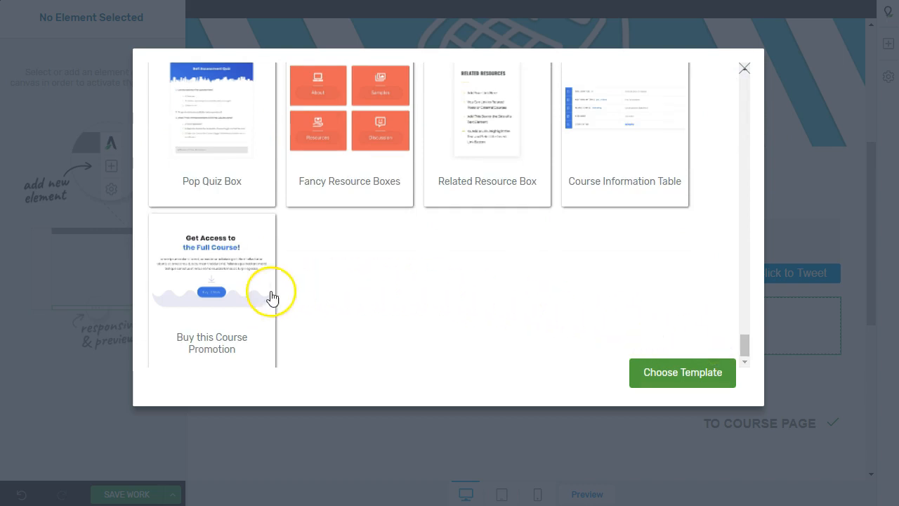
click(211, 281)
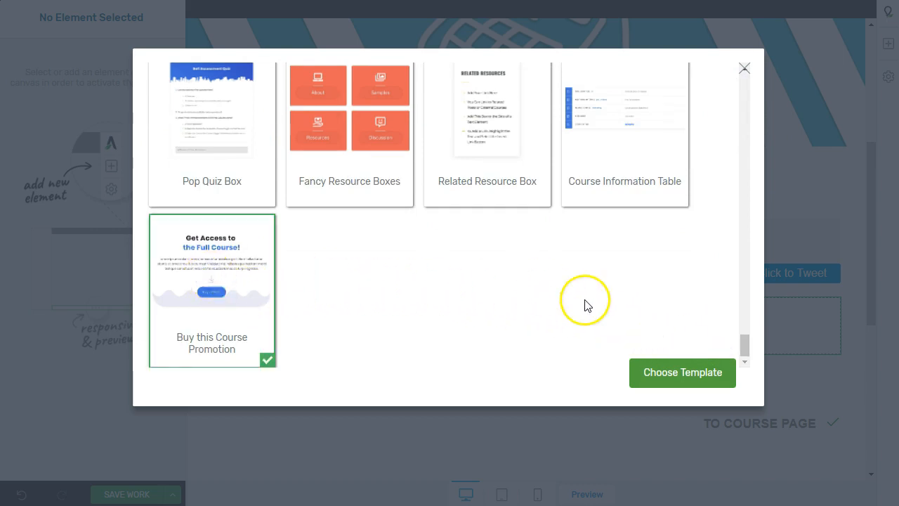
click(675, 376)
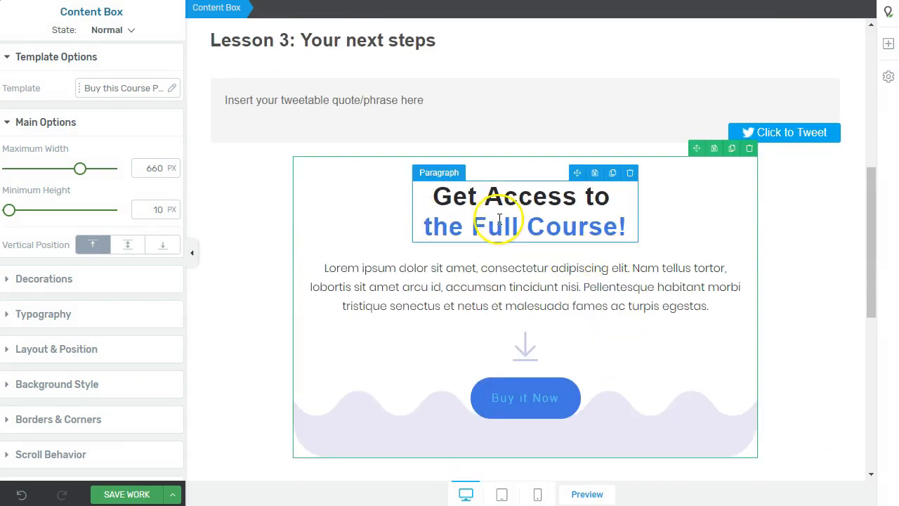
Review the promotion box on the Lesson 3 page, save the work and exit the lesson editor.
scroll(494, 373, down, 3)
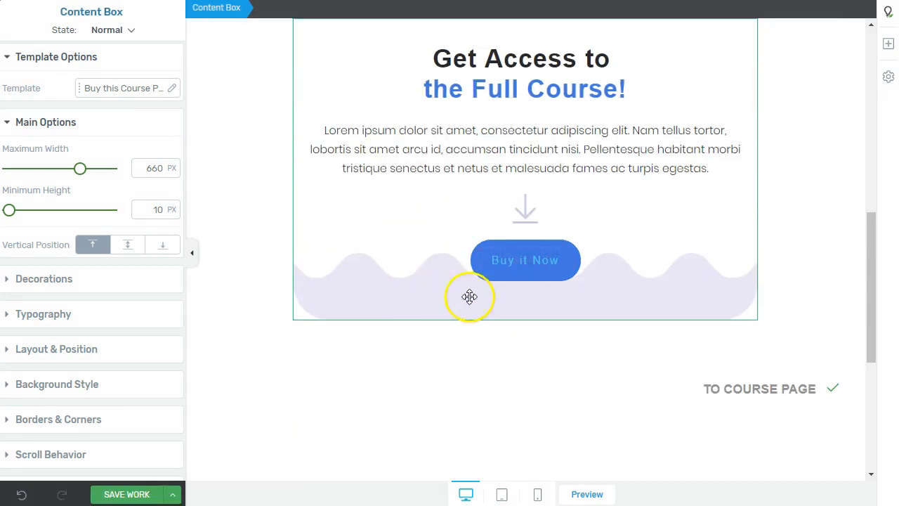
scroll(469, 296, up, 2)
click(176, 496)
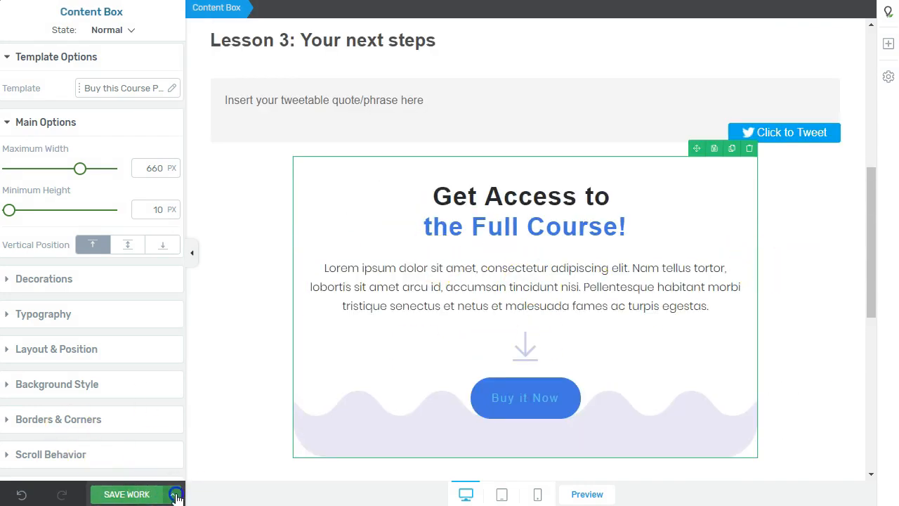
click(92, 470)
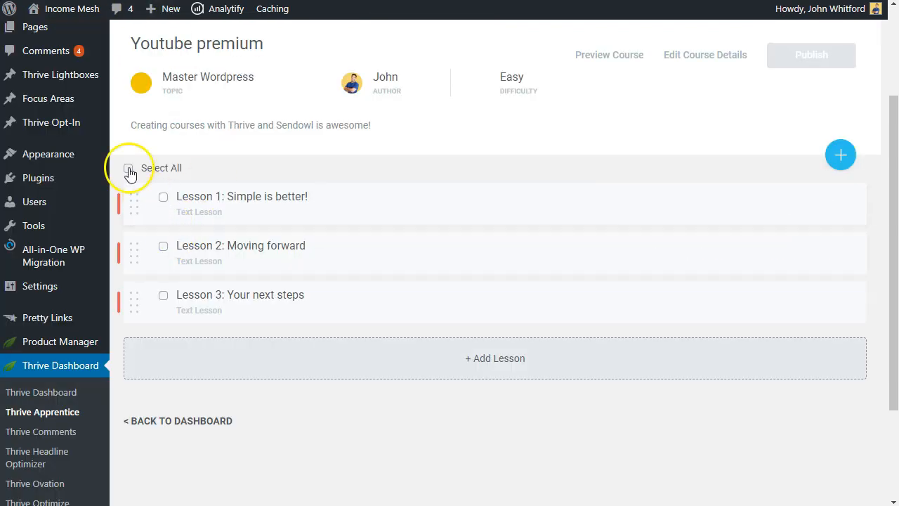
Select all three lessons of the Youtube premium course and publish them together.
click(128, 169)
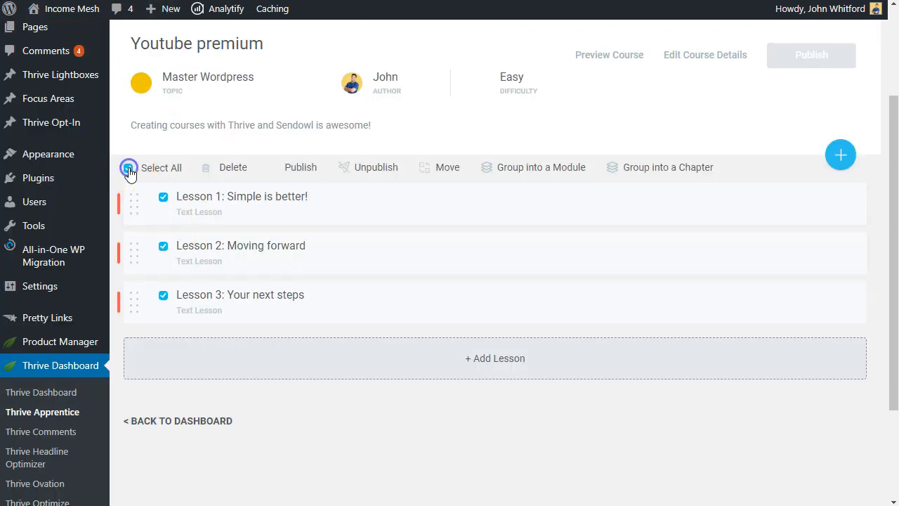
click(305, 169)
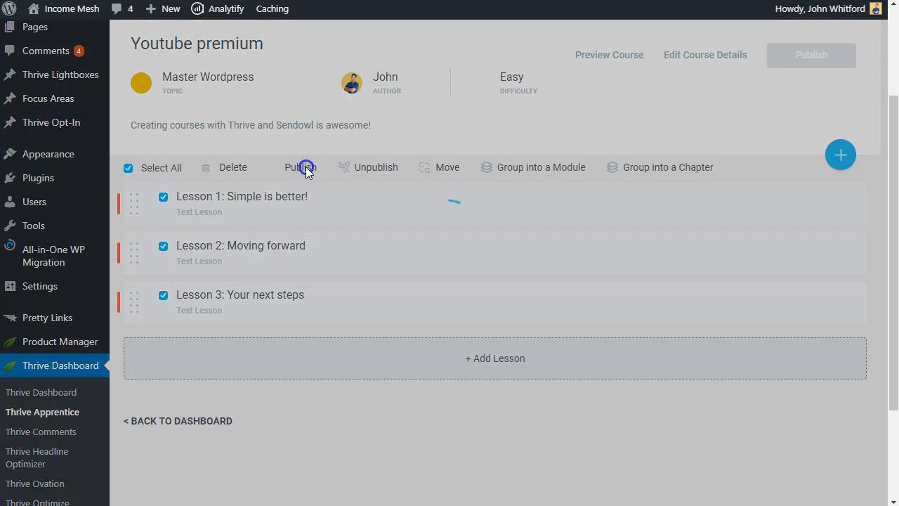
scroll(491, 196, up, 2)
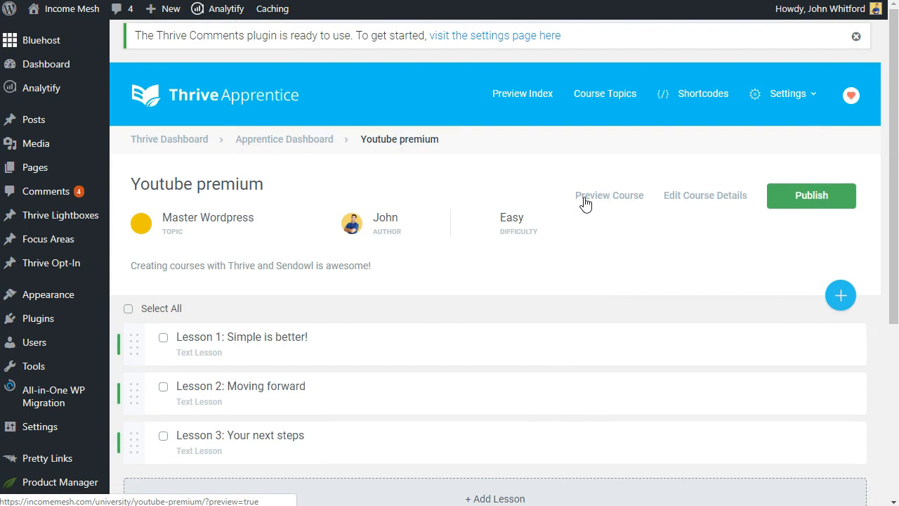
Preview the course and examine its overview page, including the description and course structure.
click(585, 202)
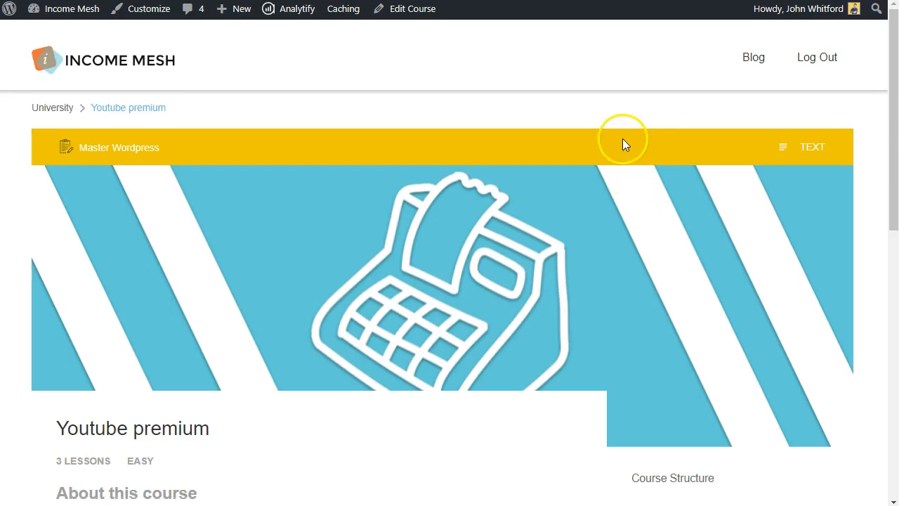
scroll(623, 143, down, 2)
scroll(739, 131, down, 3)
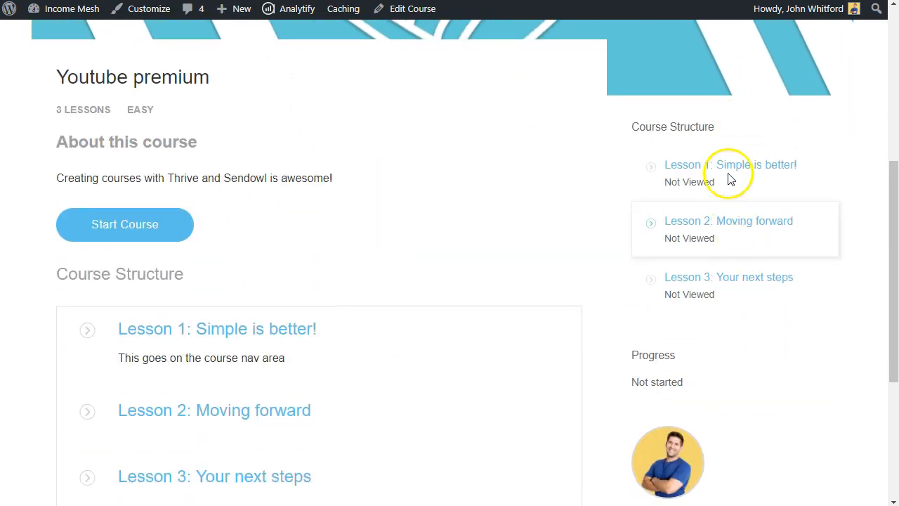
scroll(393, 167, down, 2)
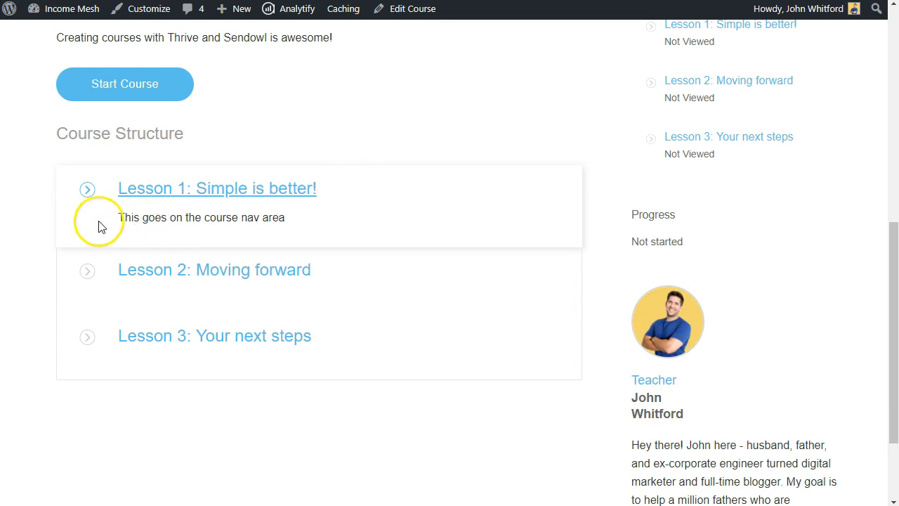
Start the course and examine the Lesson 1 page down to its download links, trying the lesson notes download.
click(152, 90)
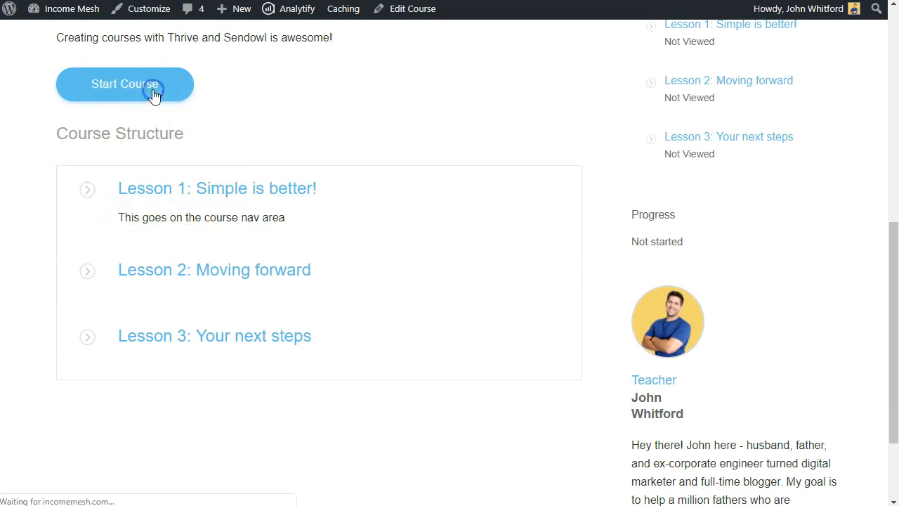
scroll(550, 161, down, 5)
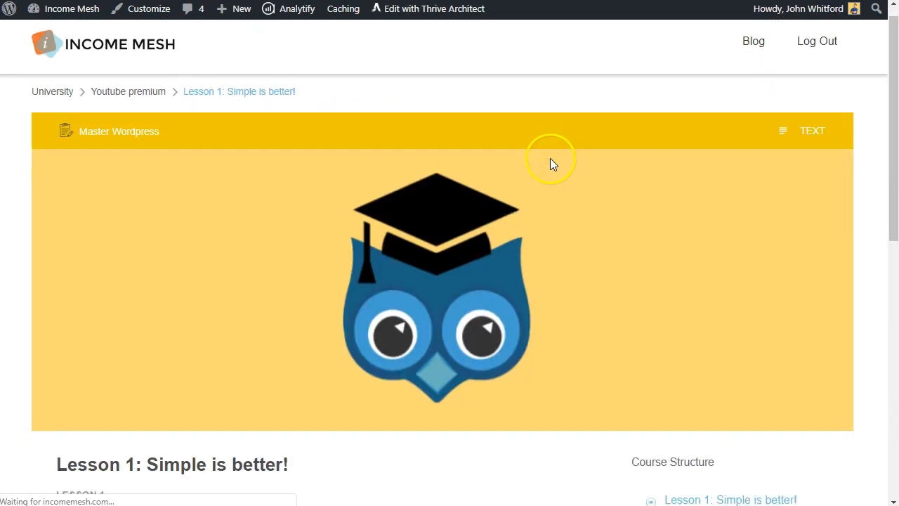
scroll(552, 164, down, 2)
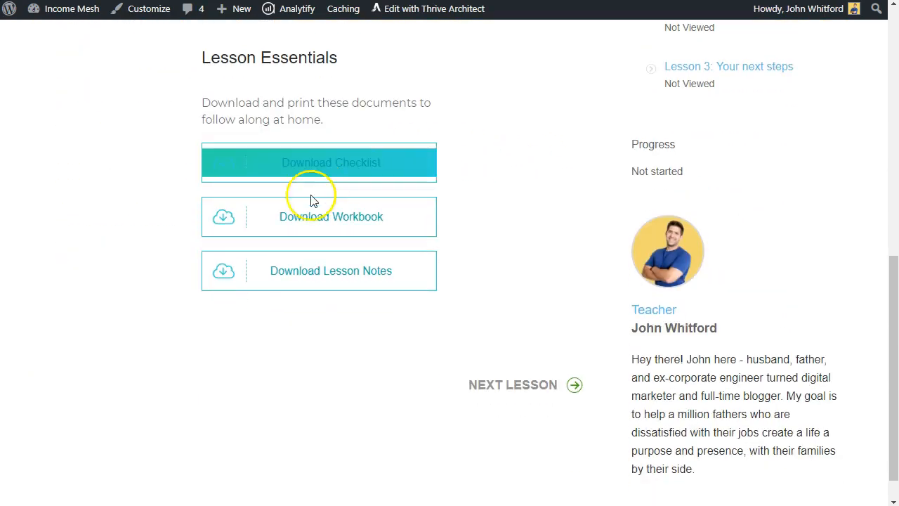
click(303, 283)
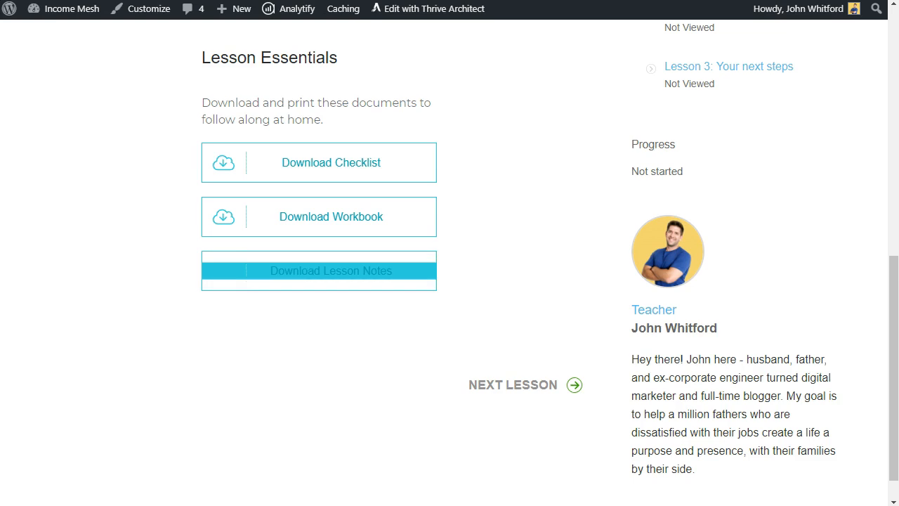
Move on through the lessons and examine the Lesson 3 page down to its course purchase box.
click(506, 351)
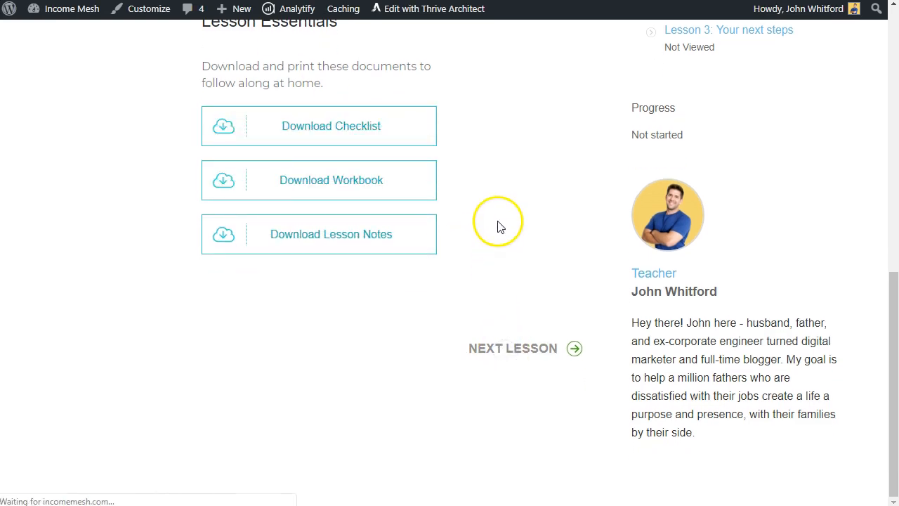
scroll(321, 233, down, 1)
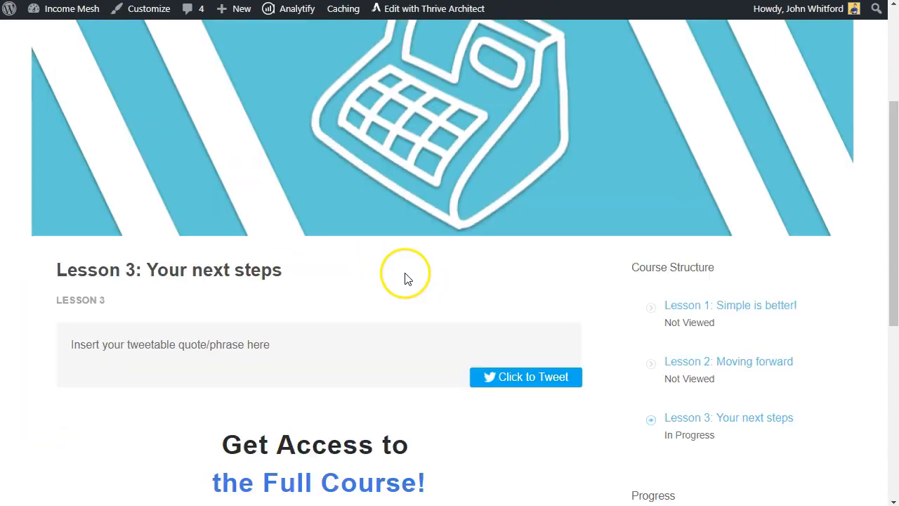
scroll(403, 278, down, 5)
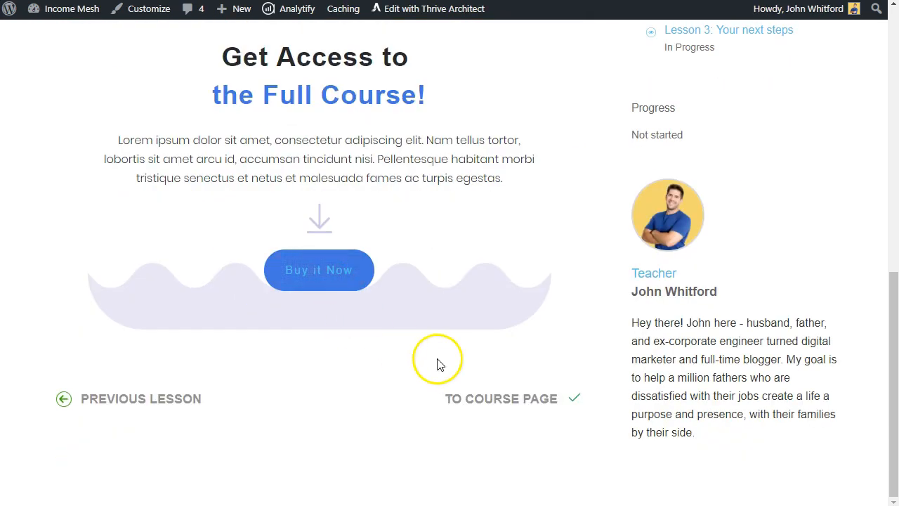
Return to the Apprentice dashboard and open the purchase link generator in the SendOwl settings.
scroll(437, 364, up, 10)
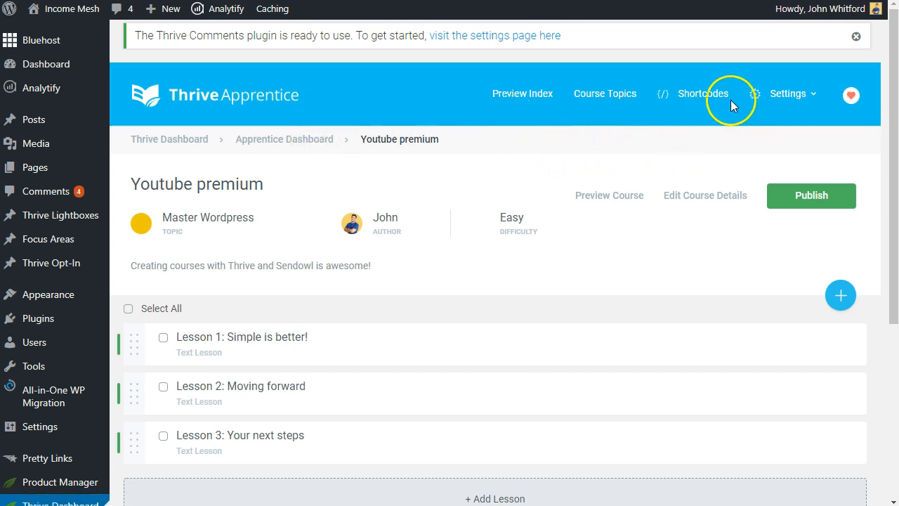
click(787, 99)
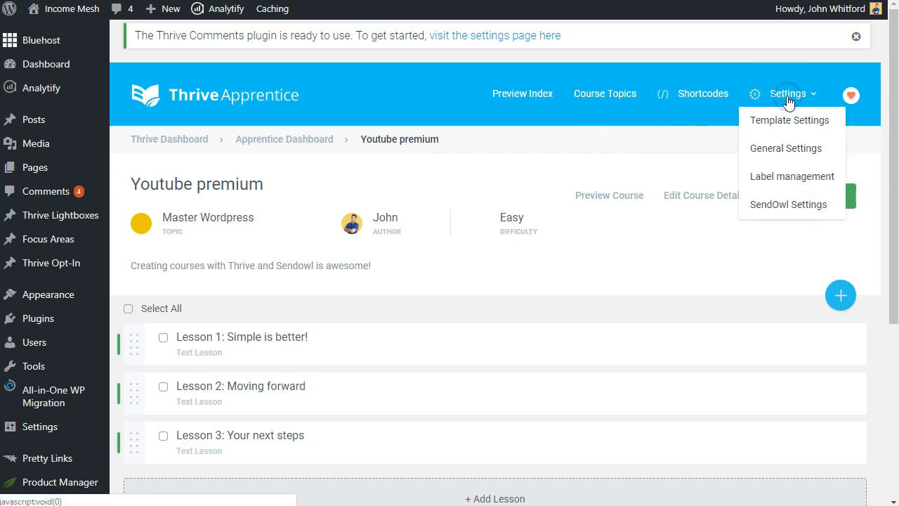
click(788, 99)
click(289, 139)
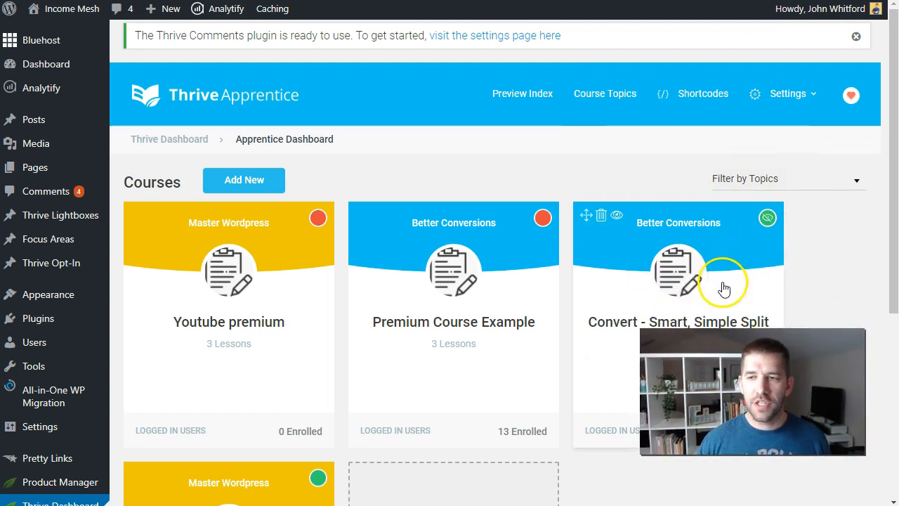
click(787, 94)
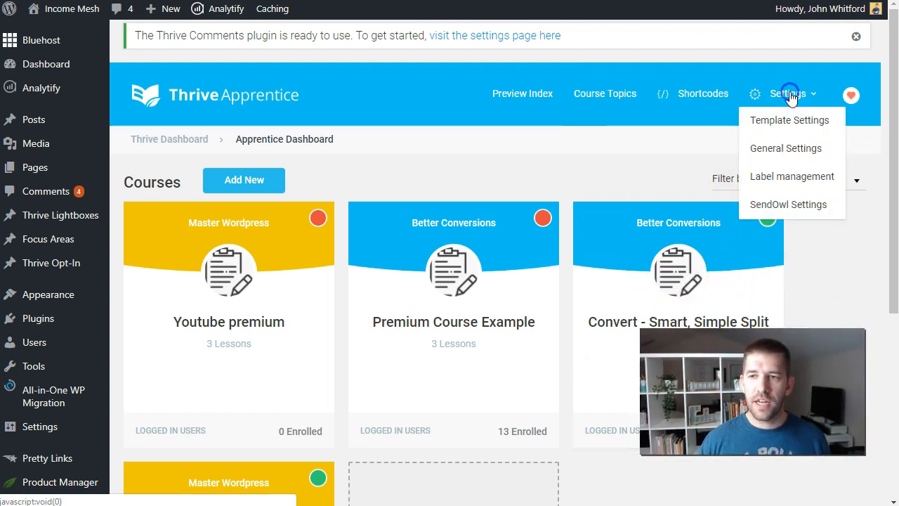
click(789, 205)
scroll(746, 200, down, 4)
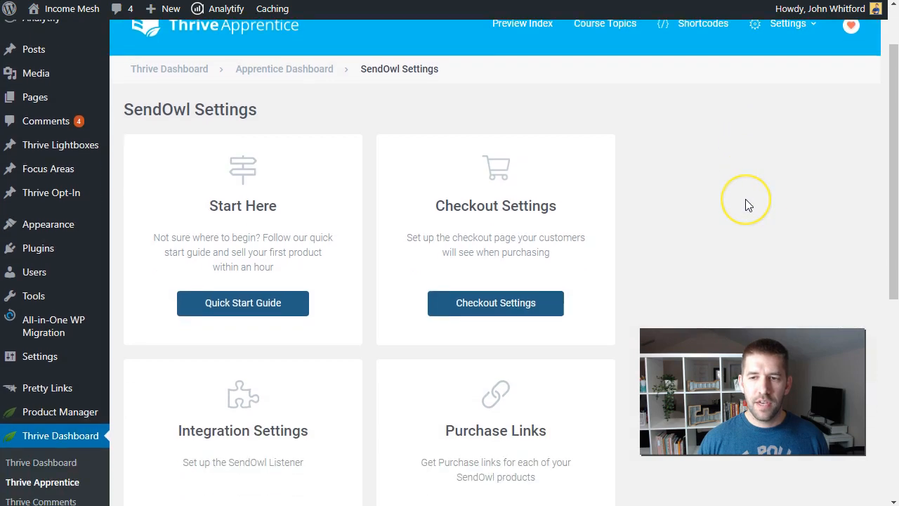
scroll(745, 199, down, 1)
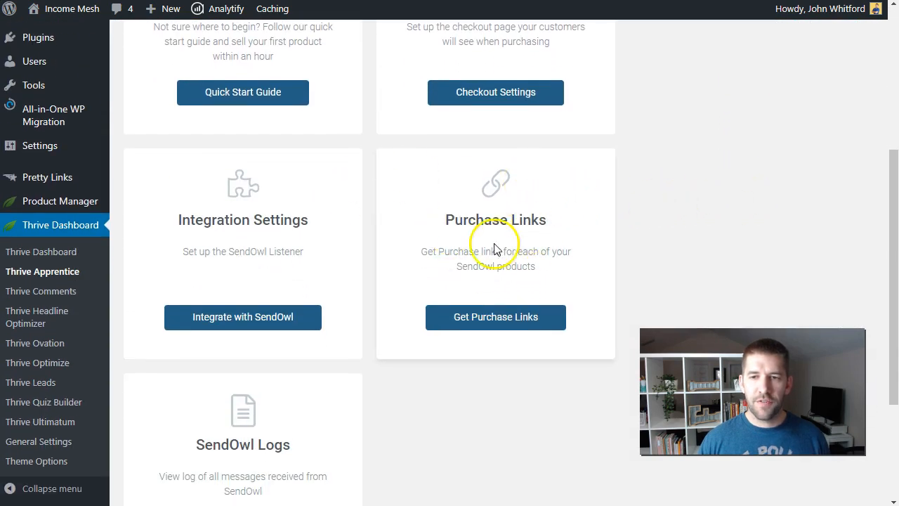
click(480, 324)
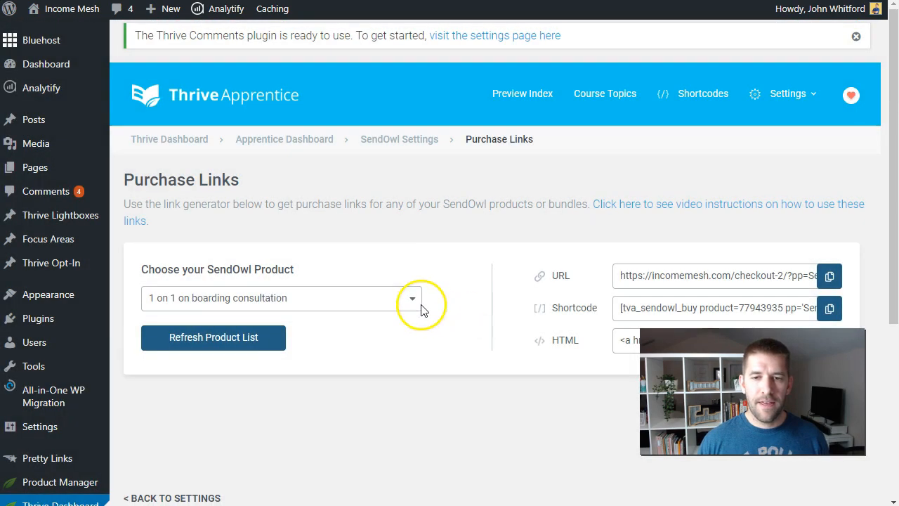
Choose Youtube Course Premium as the SendOwl product and copy its purchase URL.
click(394, 305)
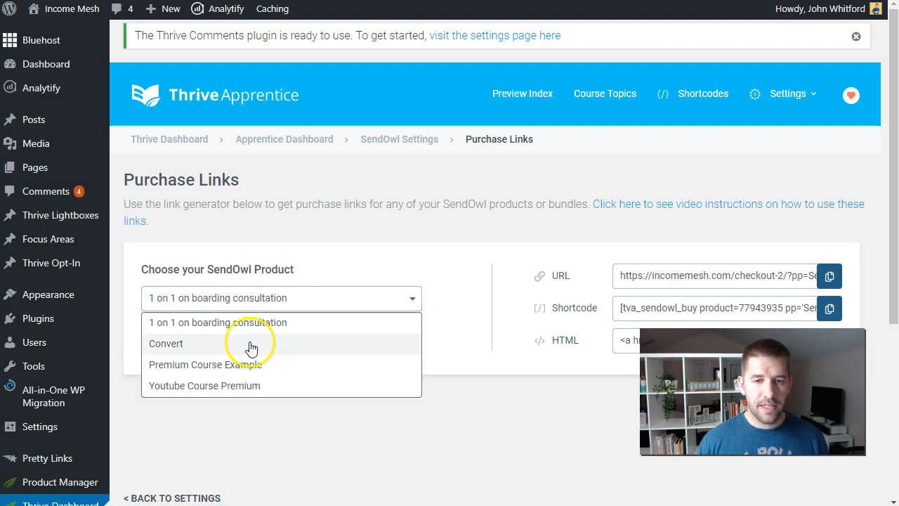
click(228, 388)
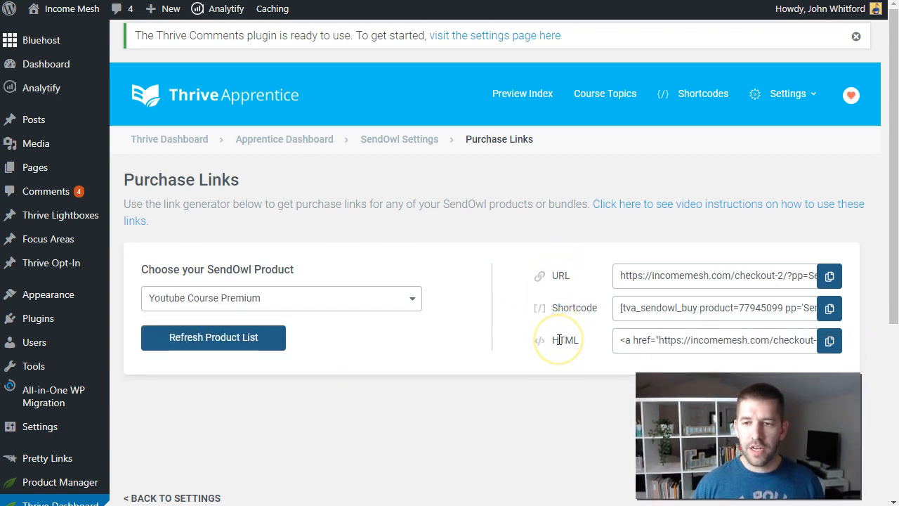
click(652, 343)
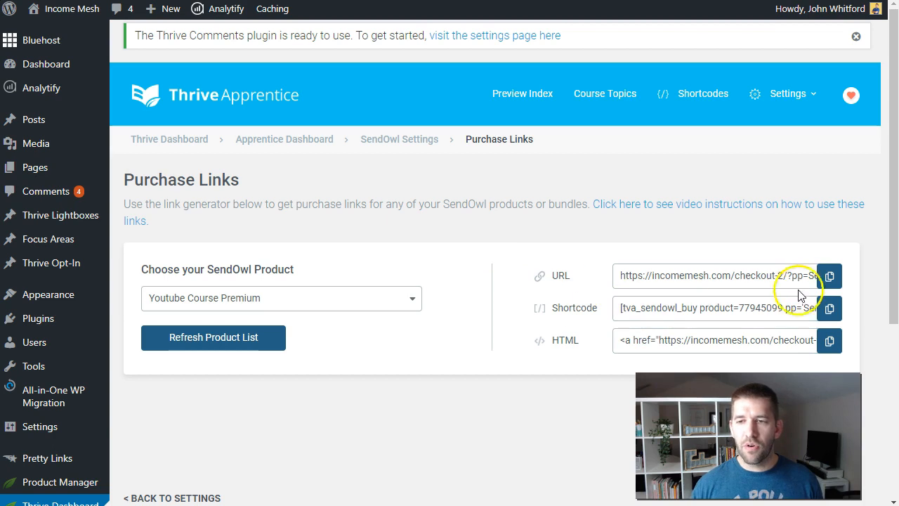
click(828, 281)
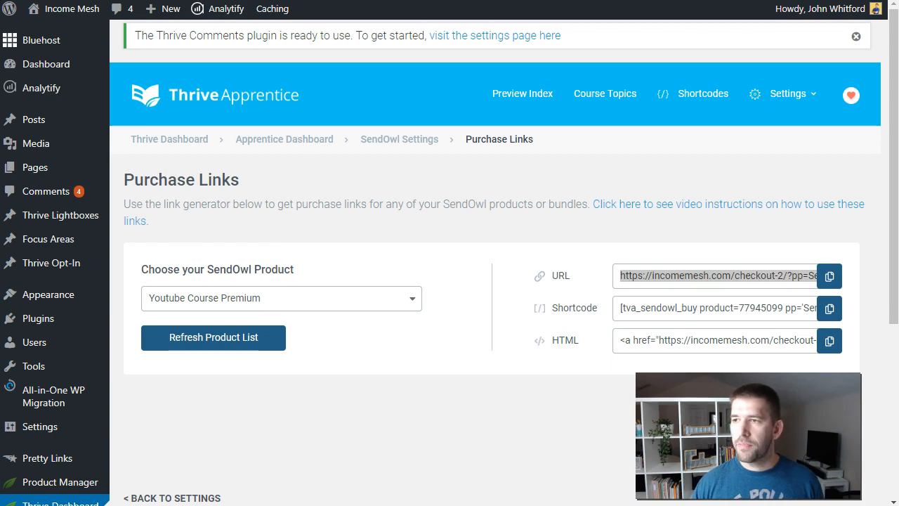
click(414, 378)
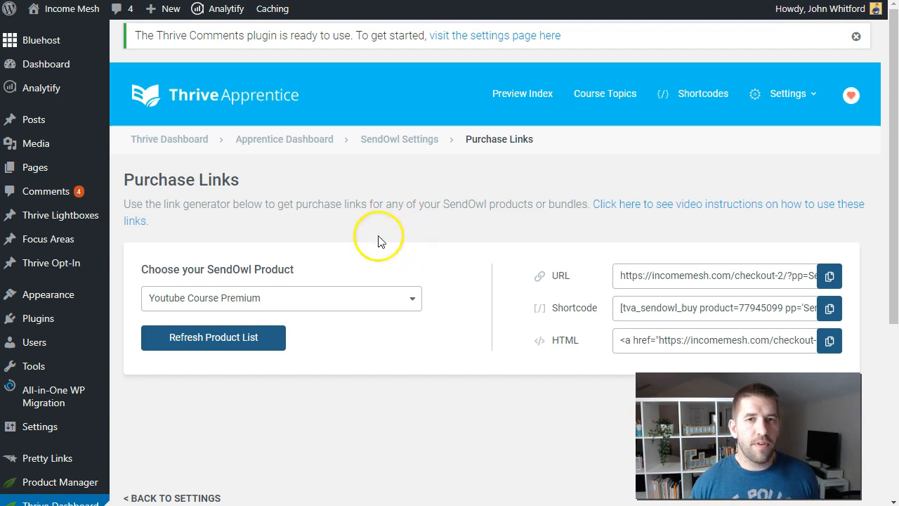
Create a new page titled "Youtube Premium Course Sales Page" and open it in Thrive Architect.
mouse_move(158, 10)
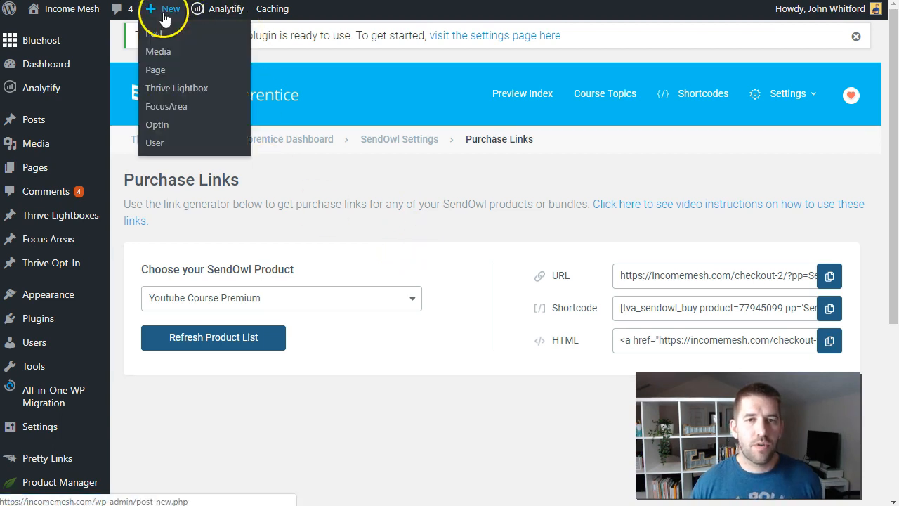
click(161, 73)
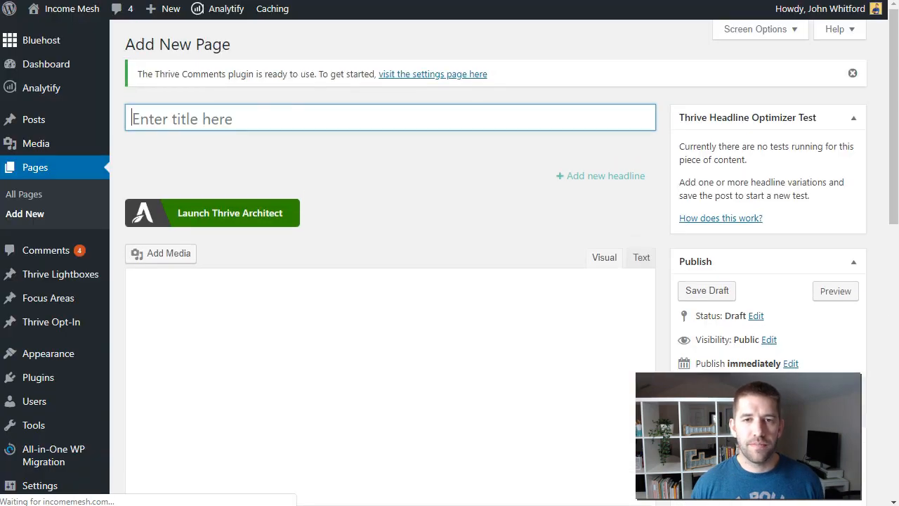
click(281, 126)
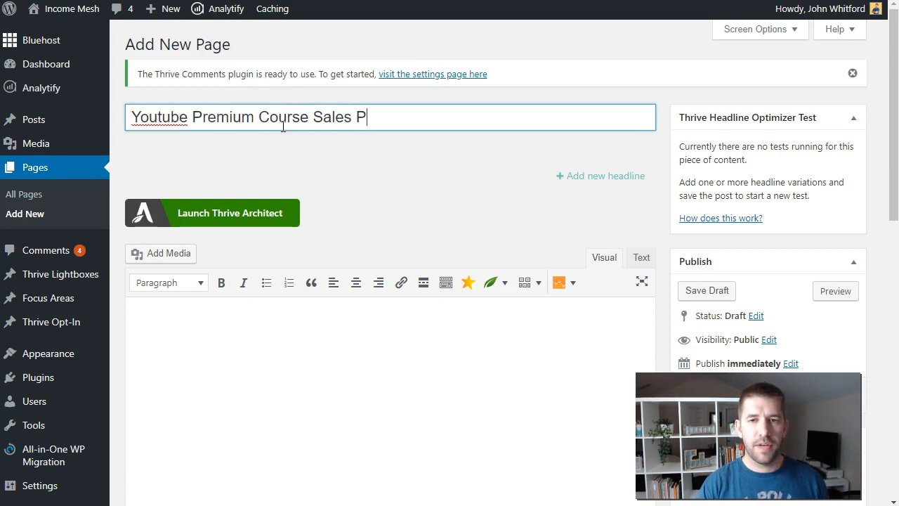
click(406, 184)
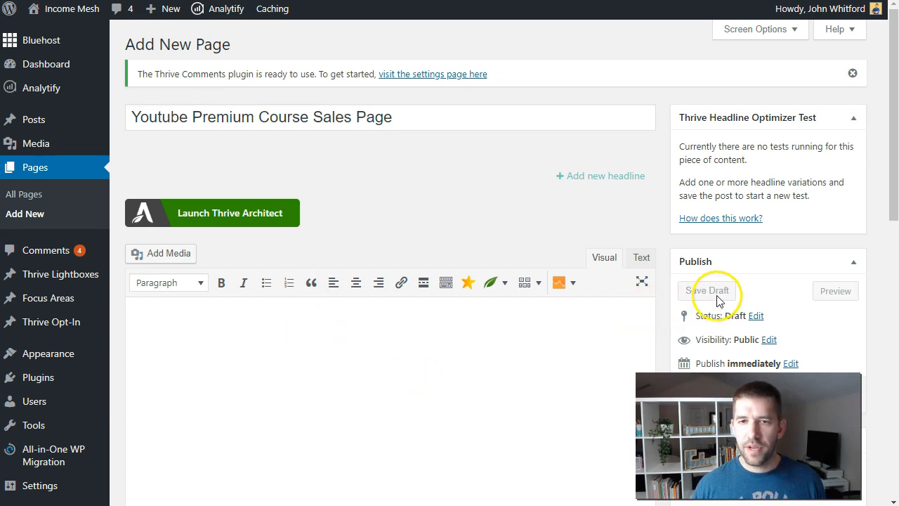
click(239, 261)
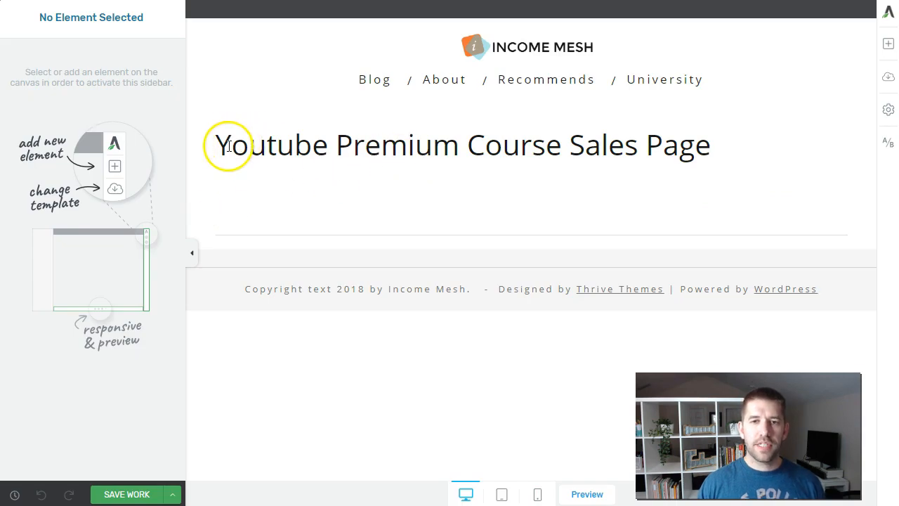
Apply the Copy 2.0 Video Sales Page landing page template from the Copy 2.0 set to the page.
click(890, 78)
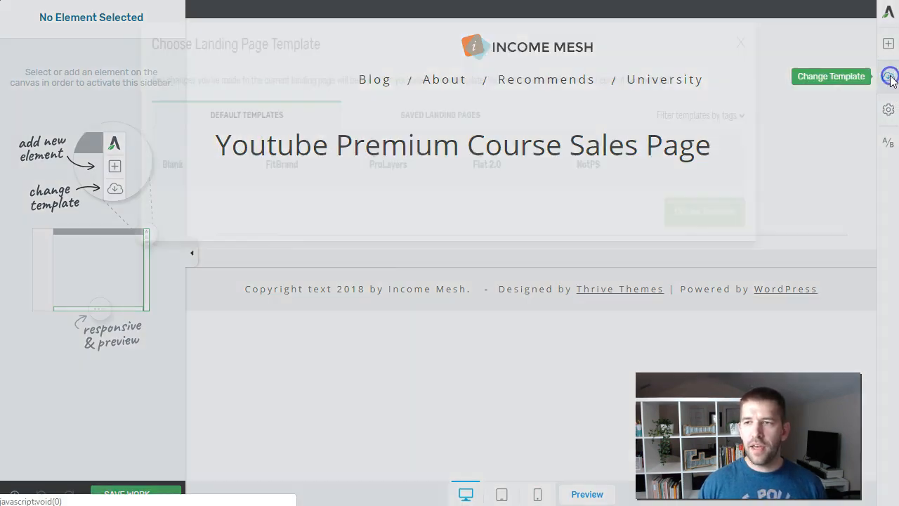
scroll(436, 186, down, 2)
scroll(432, 184, down, 3)
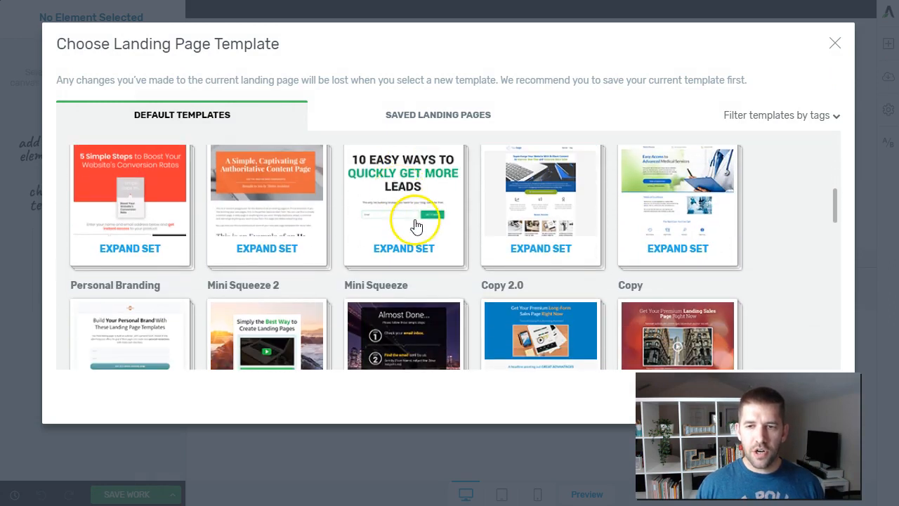
scroll(415, 223, down, 3)
scroll(415, 217, up, 2)
click(568, 276)
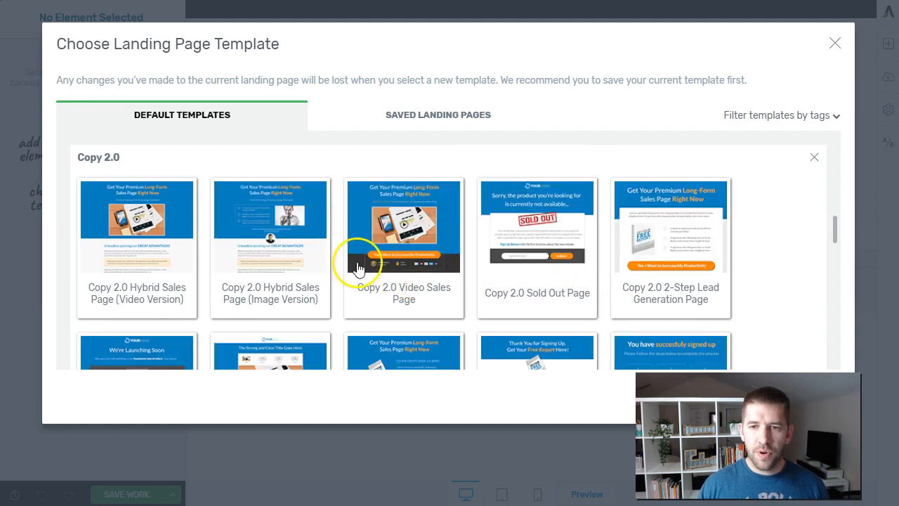
click(417, 239)
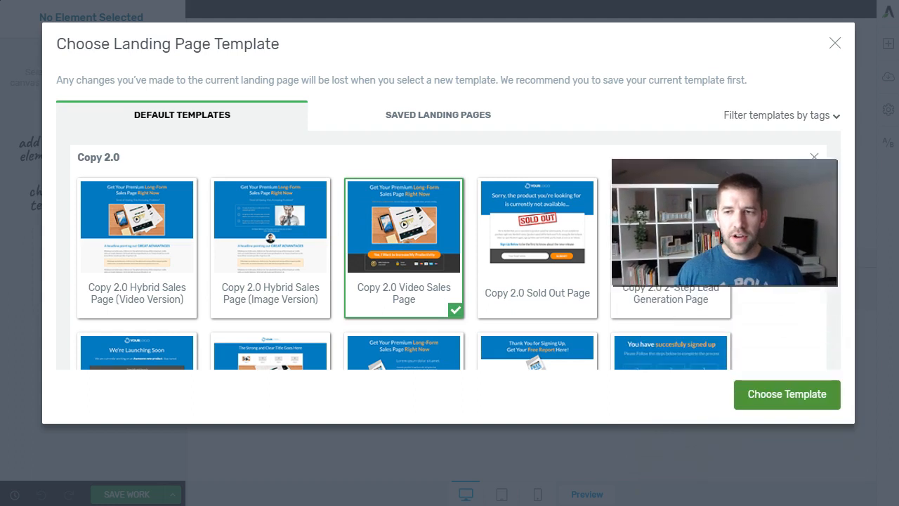
click(788, 394)
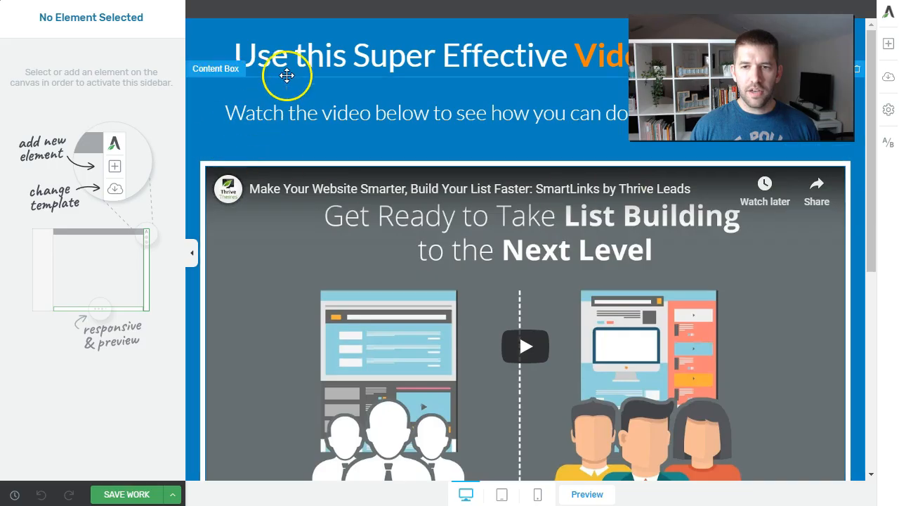
Link the "Yes, I Want to Increase My Productivity" button to the copied SendOwl purchase URL.
scroll(362, 123, down, 5)
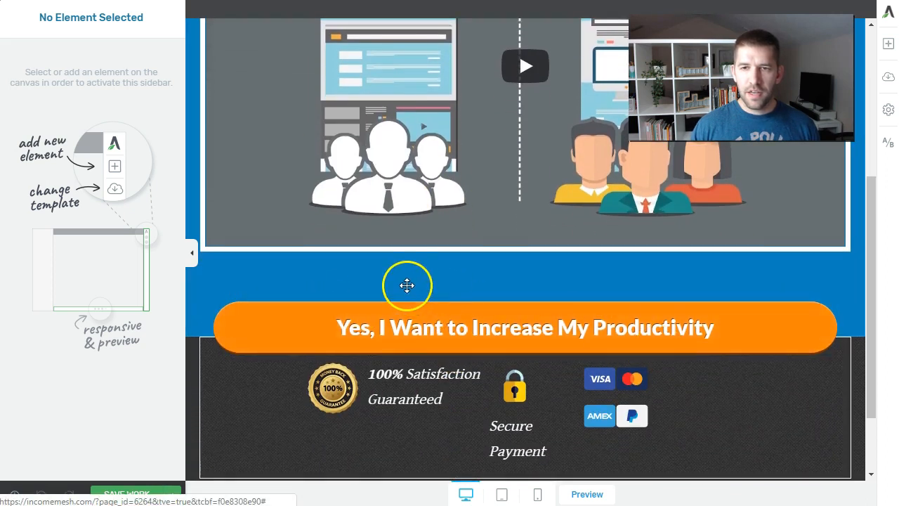
scroll(405, 286, up, 5)
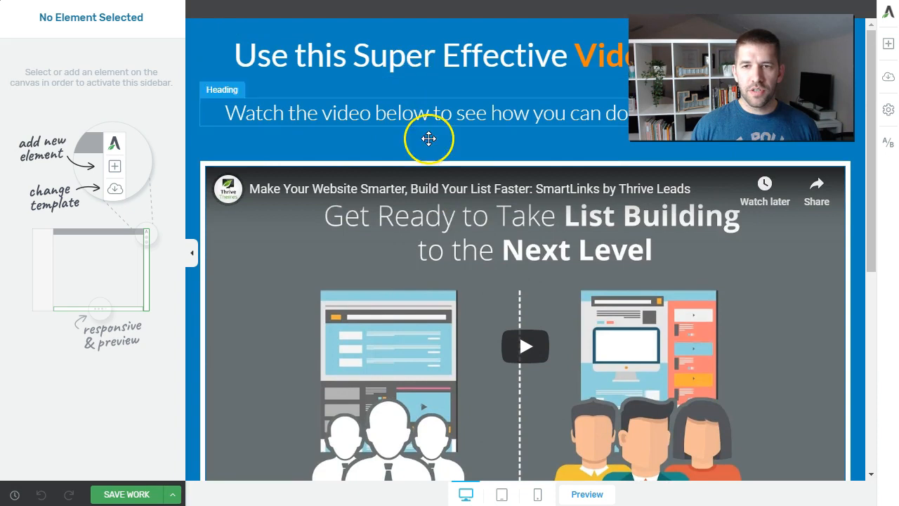
scroll(428, 141, down, 5)
click(236, 223)
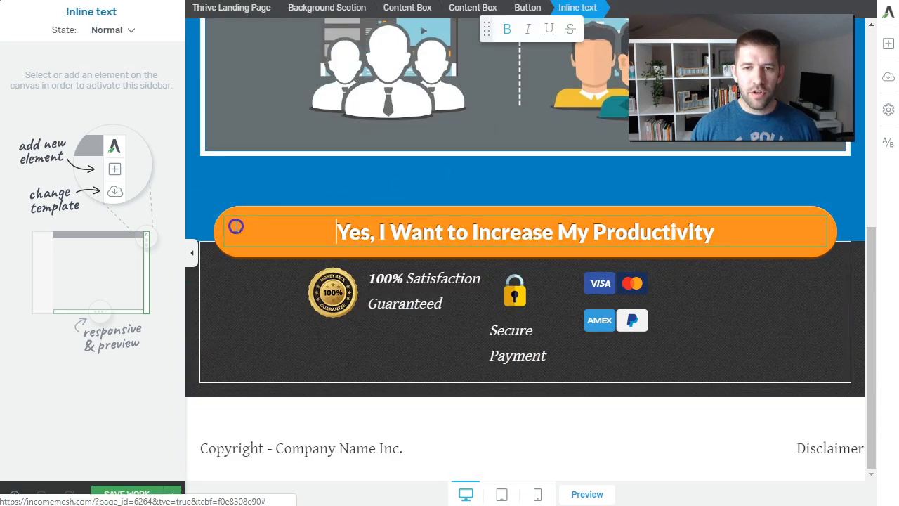
click(531, 9)
click(66, 285)
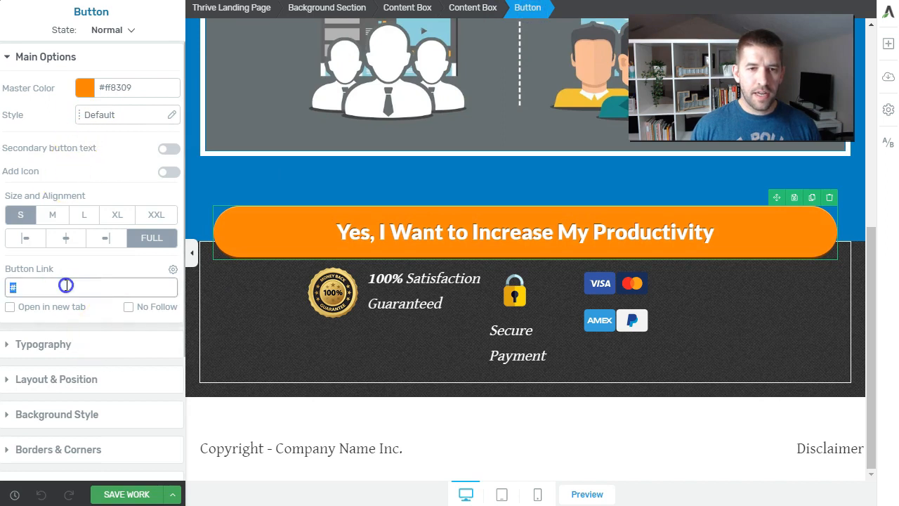
key(ctrl+v)
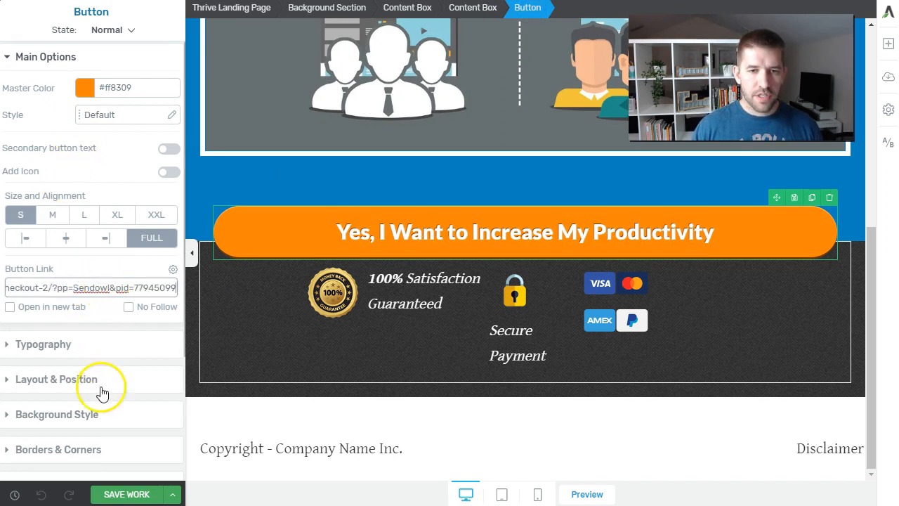
Save the sales page and exit the Thrive Architect editor.
click(125, 495)
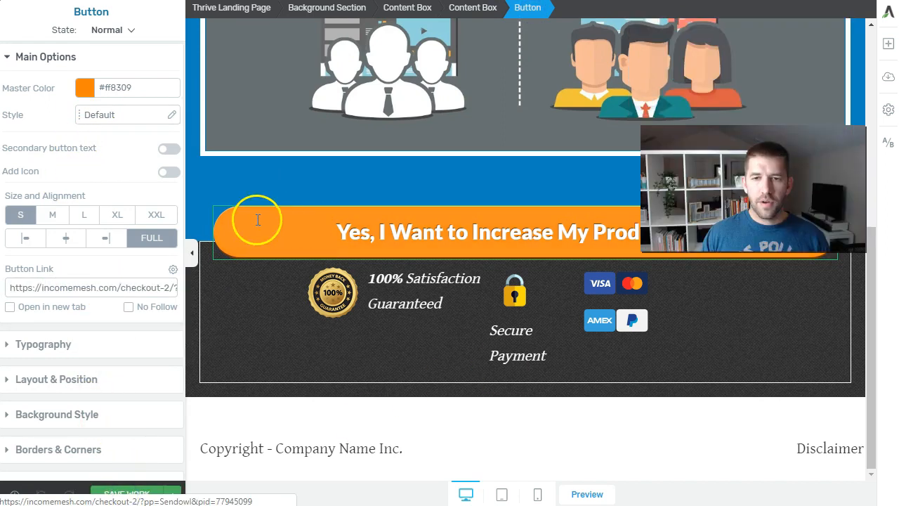
scroll(240, 218, up, 5)
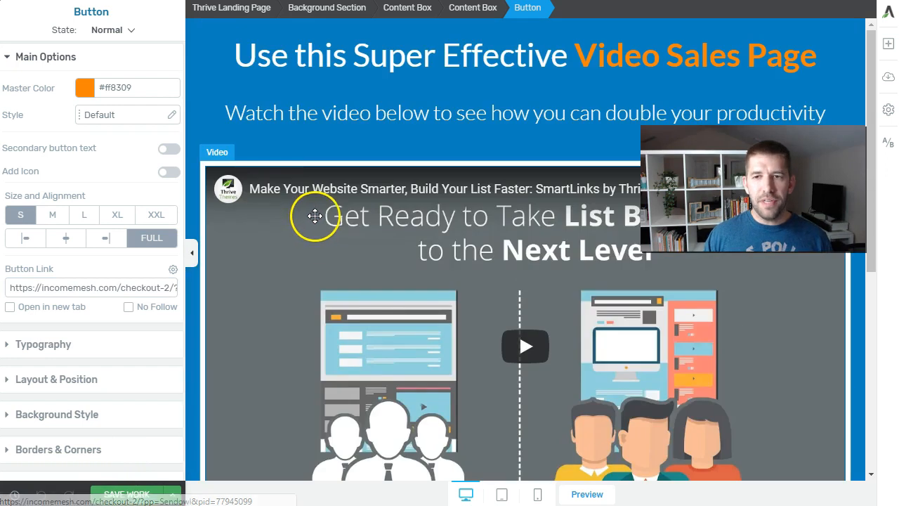
click(170, 494)
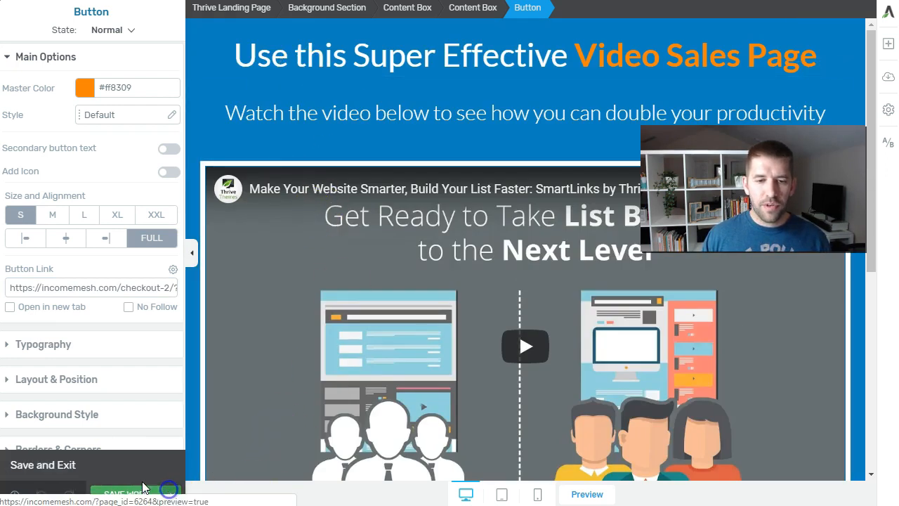
click(88, 479)
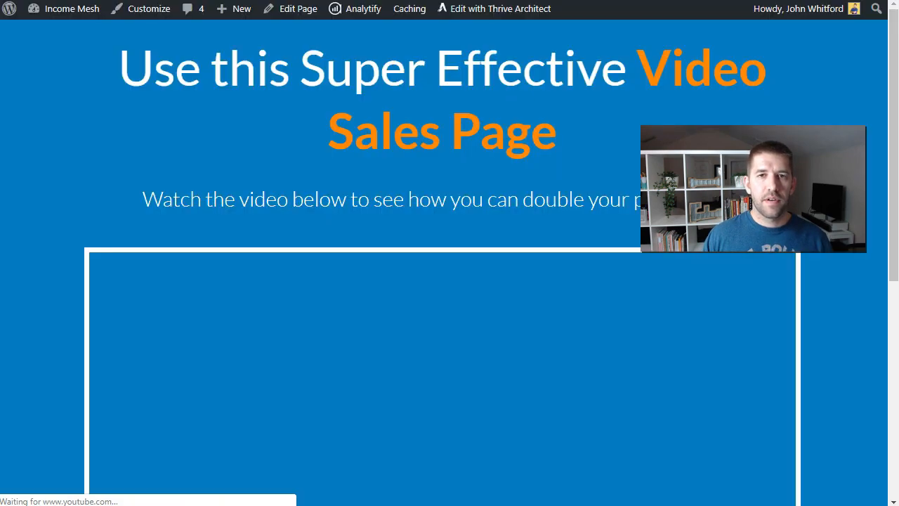
Publish the Youtube Premium Course Sales Page in WordPress and copy its permalink address.
key(ctrl+shift+Tab)
click(848, 431)
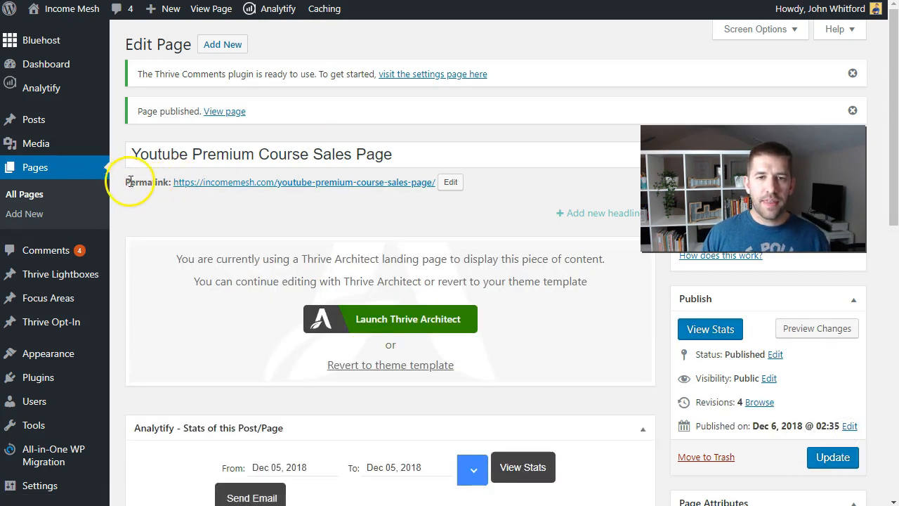
right_click(203, 183)
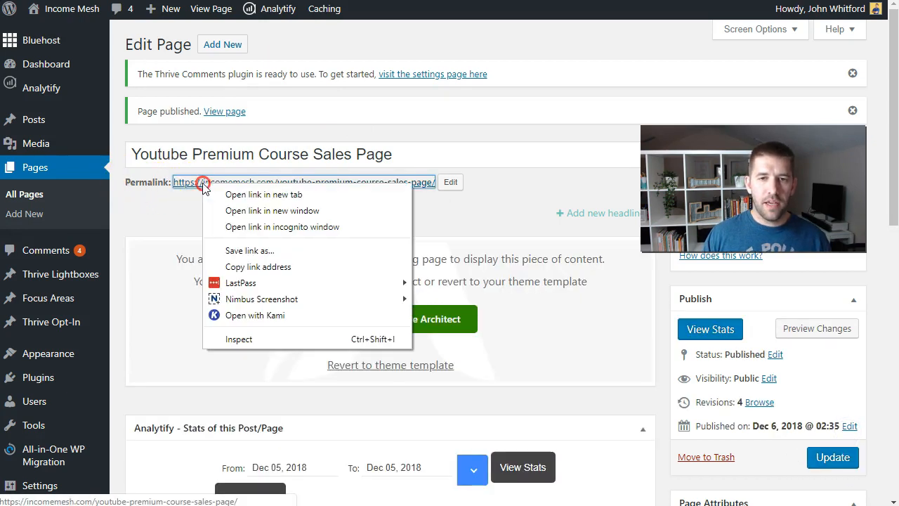
click(241, 267)
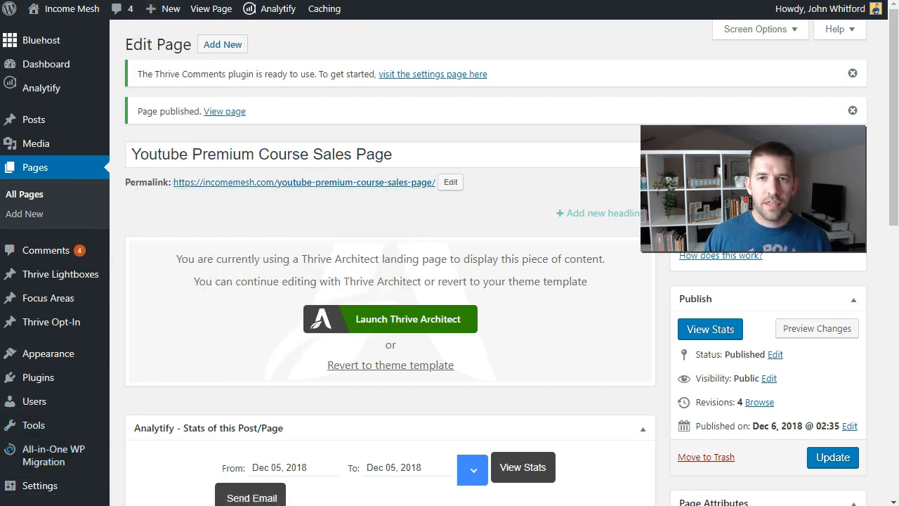
key(ctrl+Tab)
key(ctrl+shift+Tab)
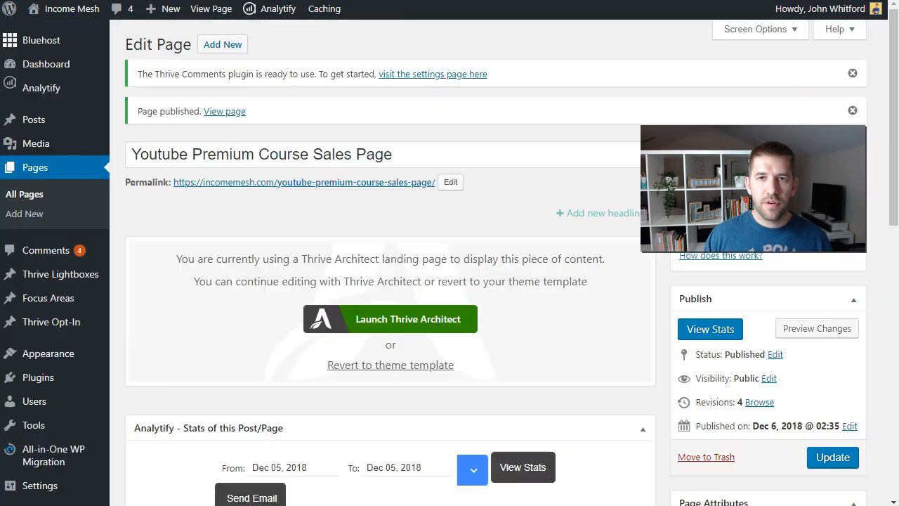
Return to Thrive Apprentice and open the Youtube premium course's details for editing at its access restriction settings.
key(ctrl+shift+Tab)
key(ctrl+shift+Tab)
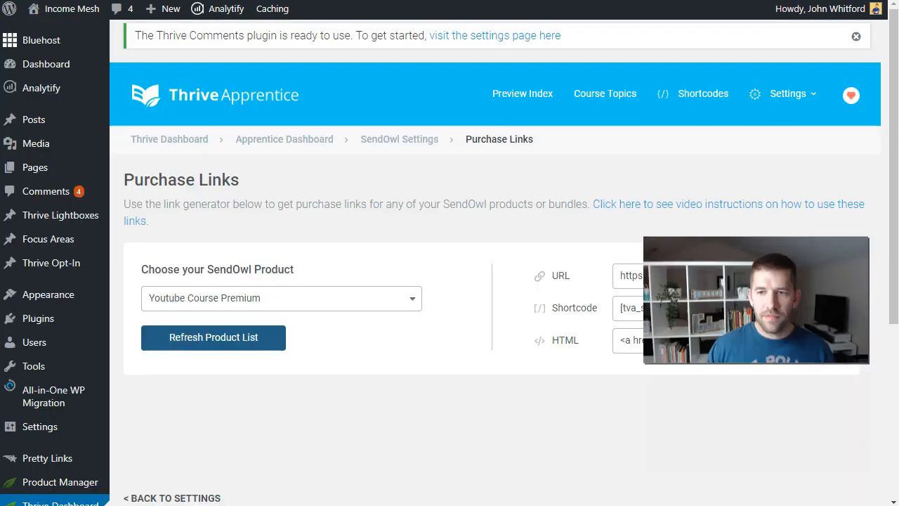
click(303, 144)
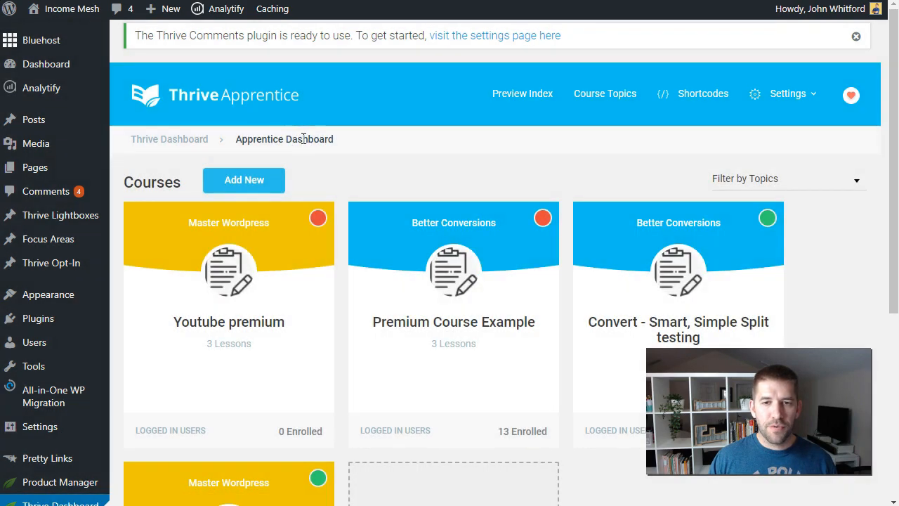
click(273, 281)
scroll(274, 281, down, 2)
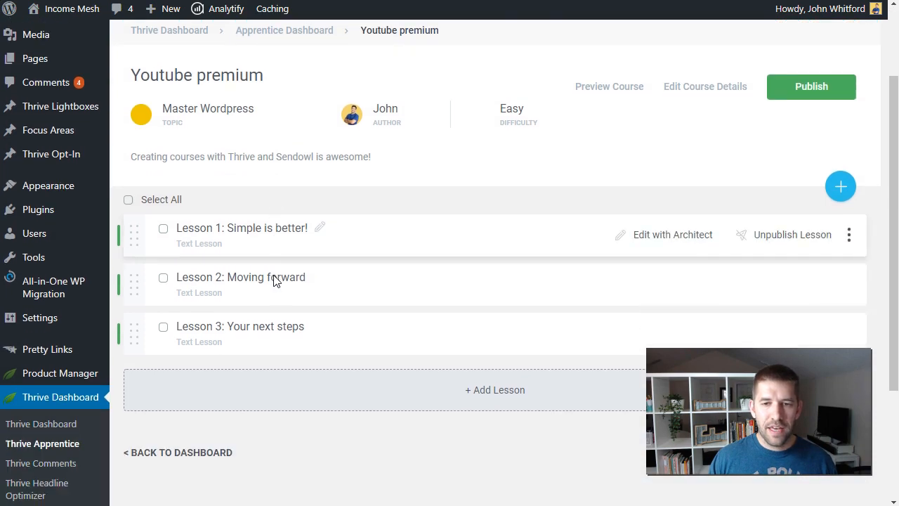
click(689, 56)
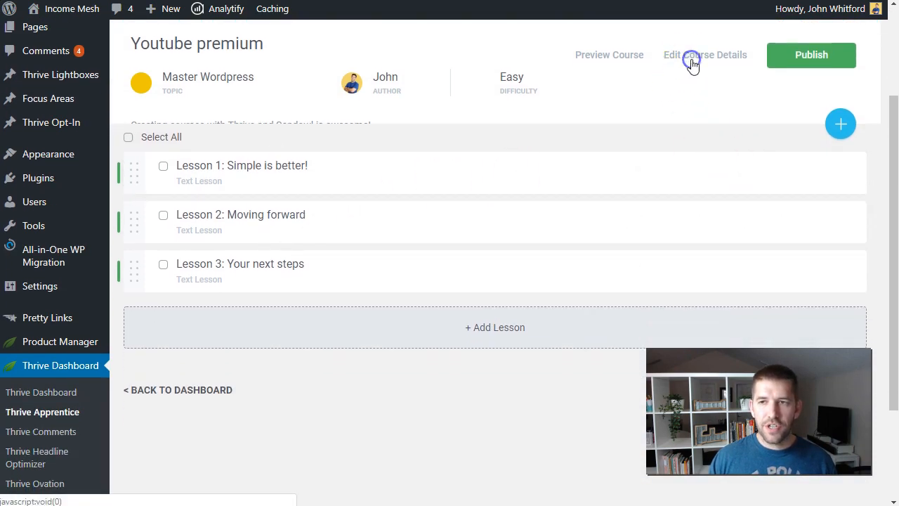
scroll(347, 345, down, 2)
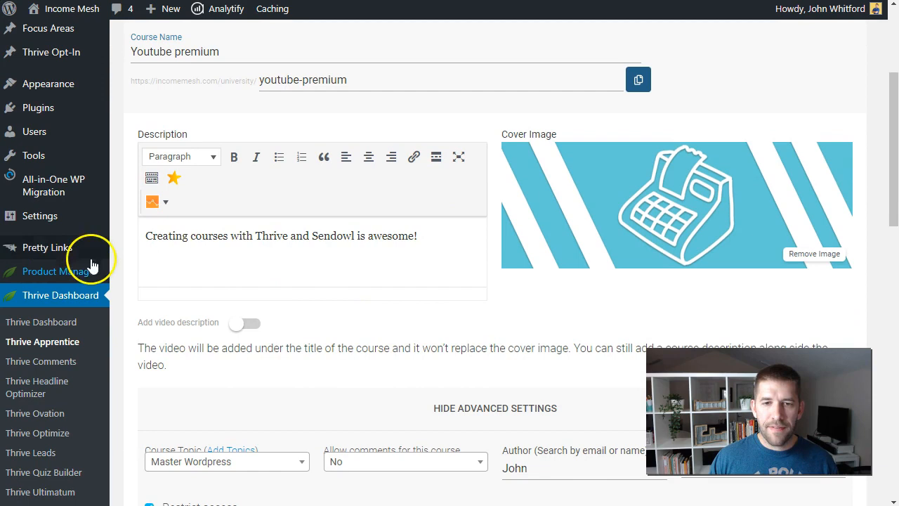
scroll(223, 276, down, 5)
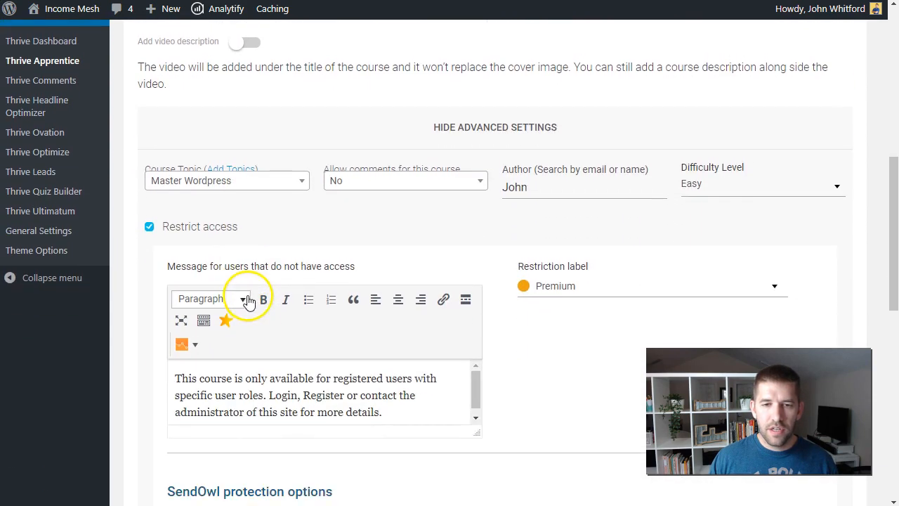
Replace the message for users without access with "You don't have access to this course - please Login below or Sign Up for the course!".
drag(175, 196, 352, 201)
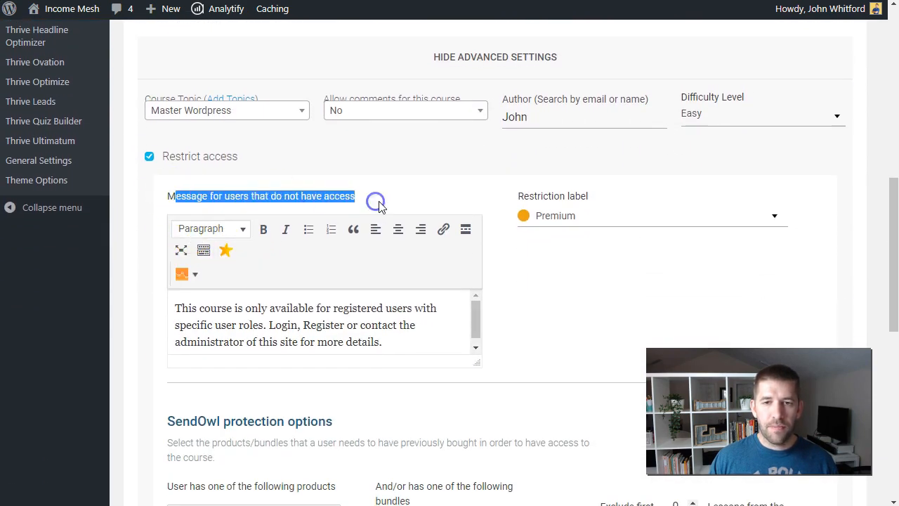
click(380, 203)
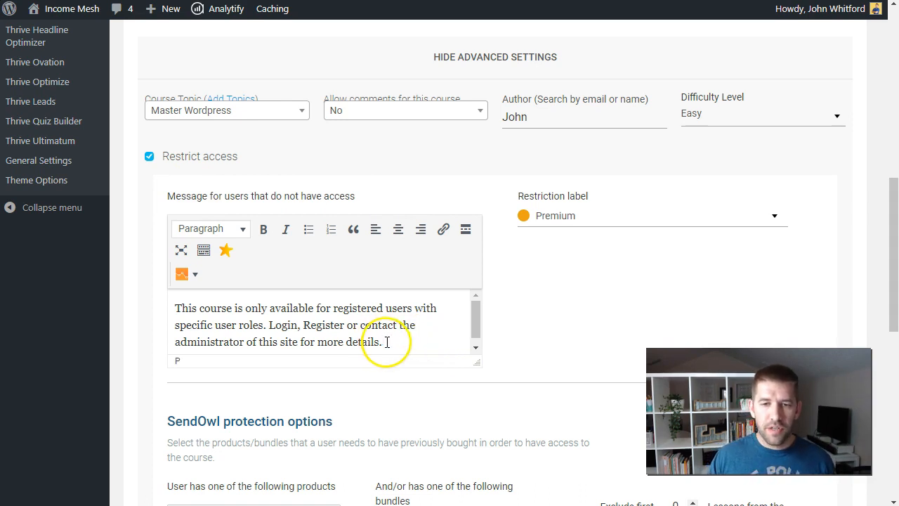
drag(365, 338, 163, 303)
key(ctrl+v)
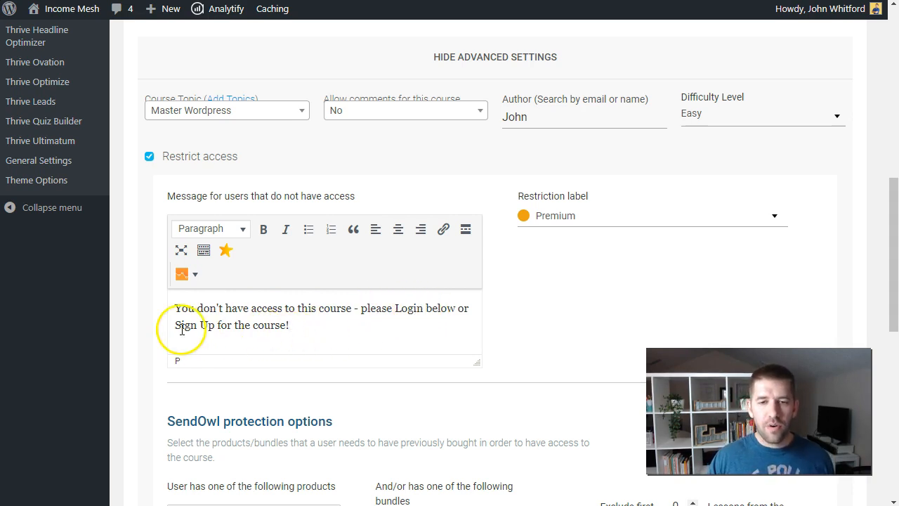
Link the text "Sign Up for the course!" in the no-access message to the copied youtube-premium-course-sales-page address.
drag(177, 325, 295, 325)
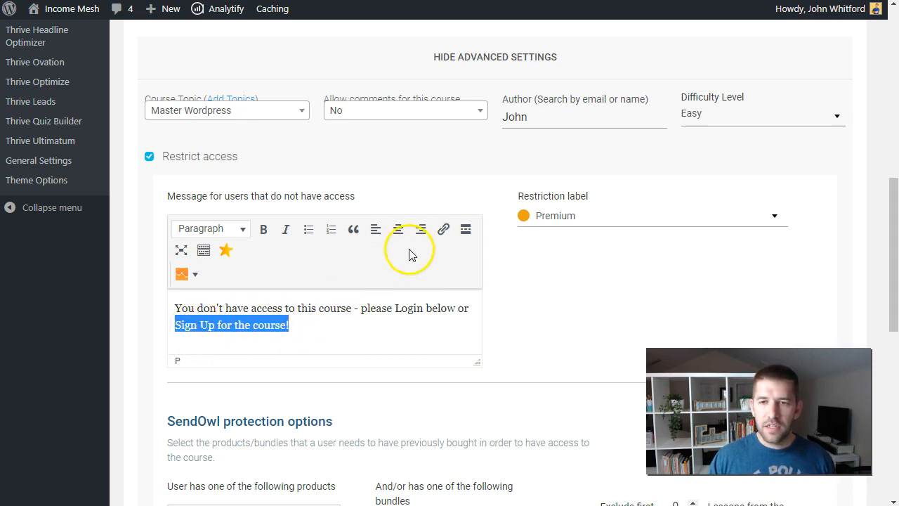
click(444, 231)
key(ctrl+v)
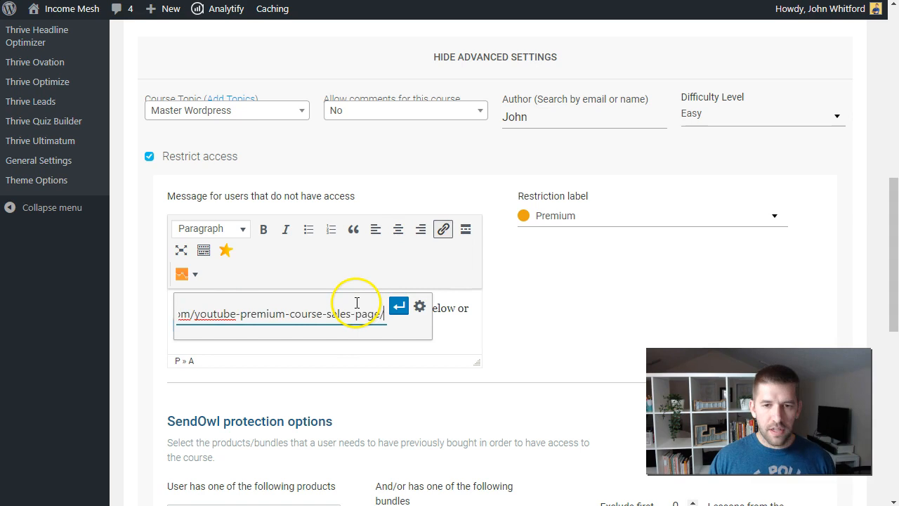
click(399, 307)
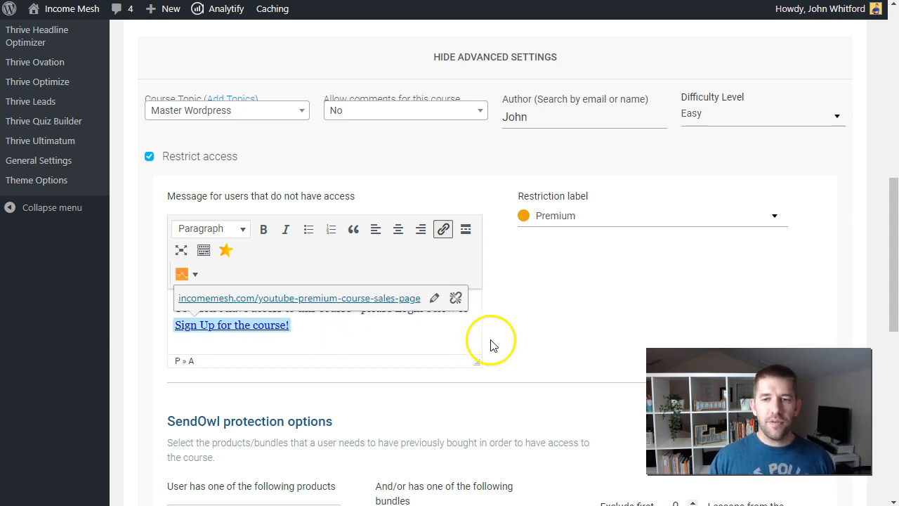
click(513, 335)
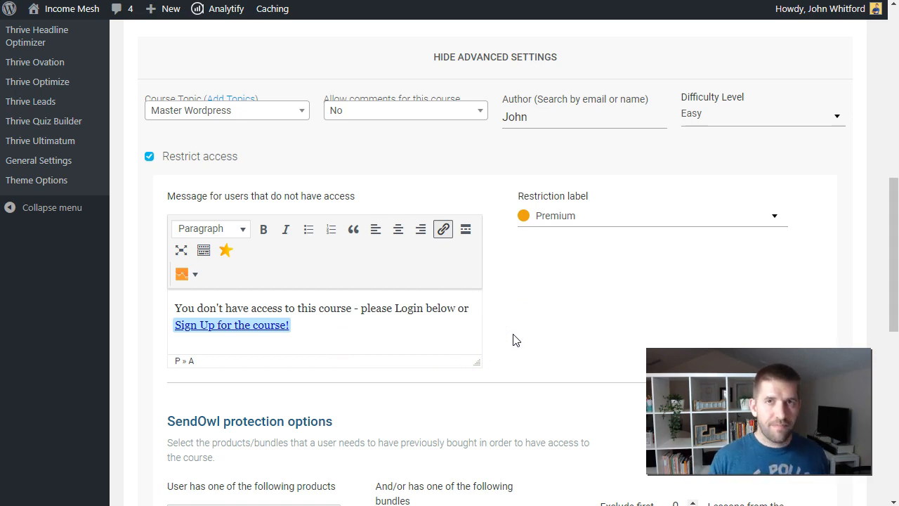
click(513, 335)
Save the edited course details and publish the Youtube premium course.
scroll(524, 330, down, 5)
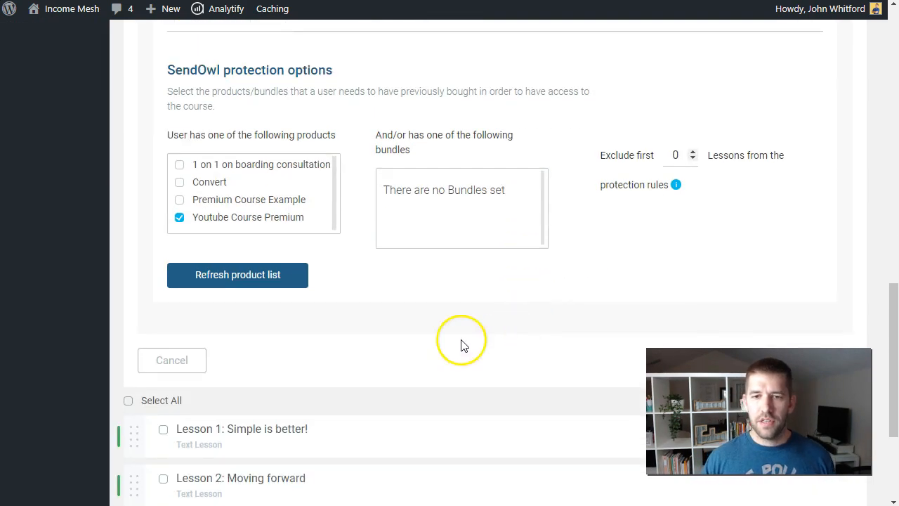
scroll(571, 320, down, 2)
scroll(569, 331, up, 2)
scroll(583, 335, down, 2)
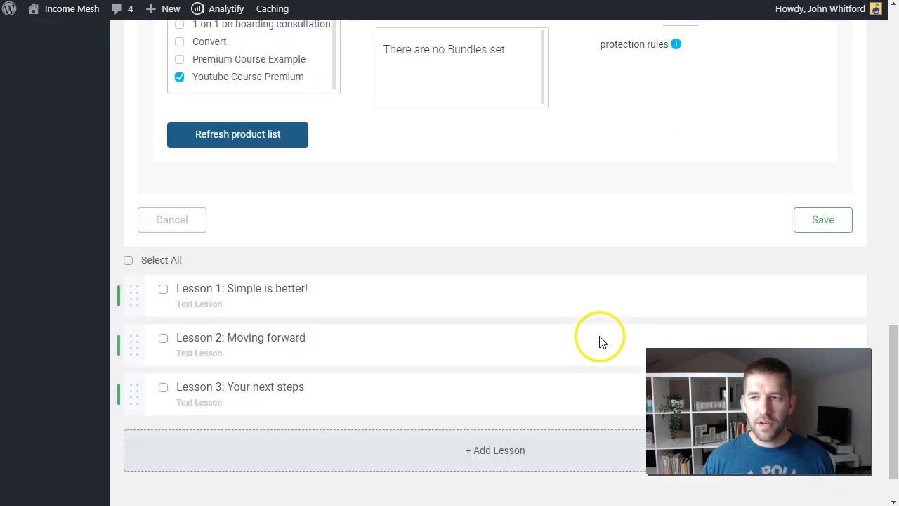
click(824, 223)
scroll(622, 264, up, 6)
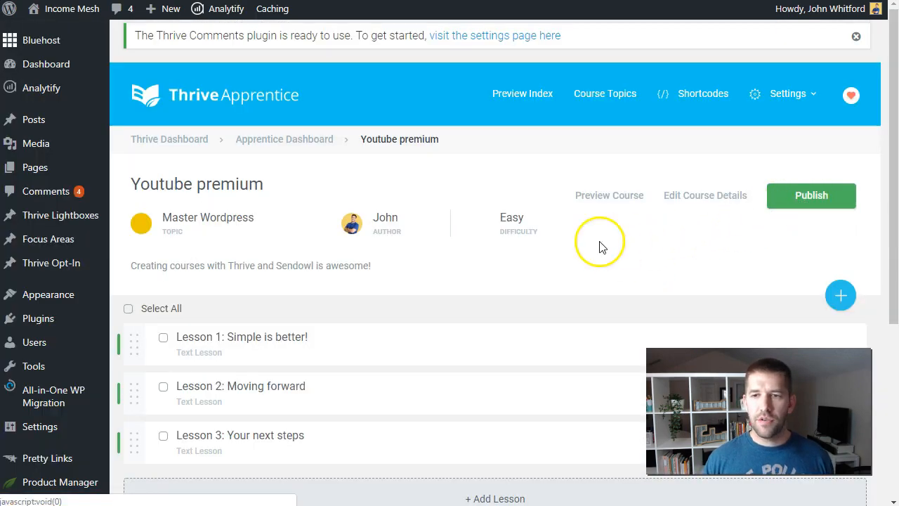
click(805, 205)
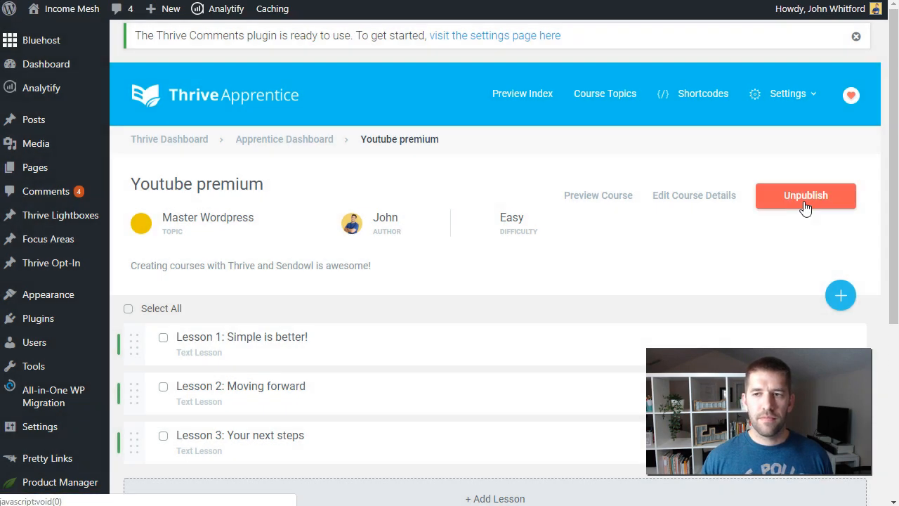
Open the course index in an incognito window, log out of the site and go back to the University page.
right_click(521, 98)
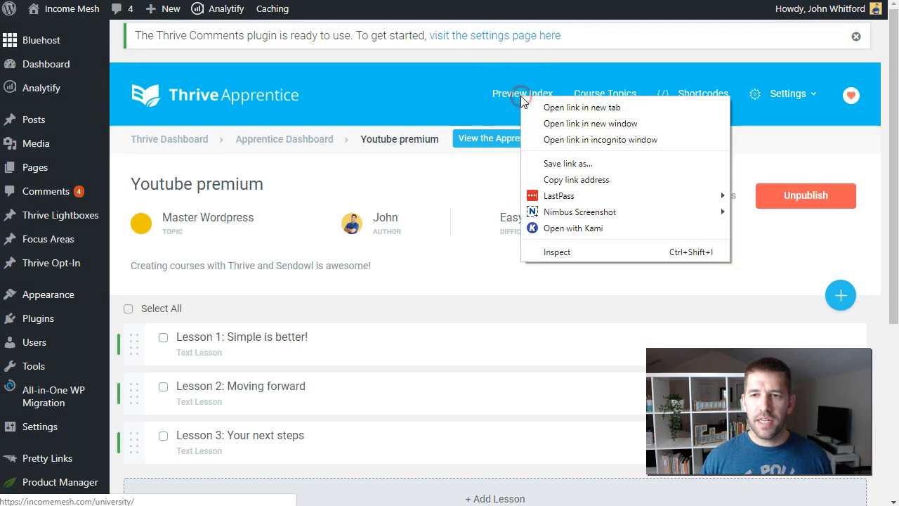
click(578, 140)
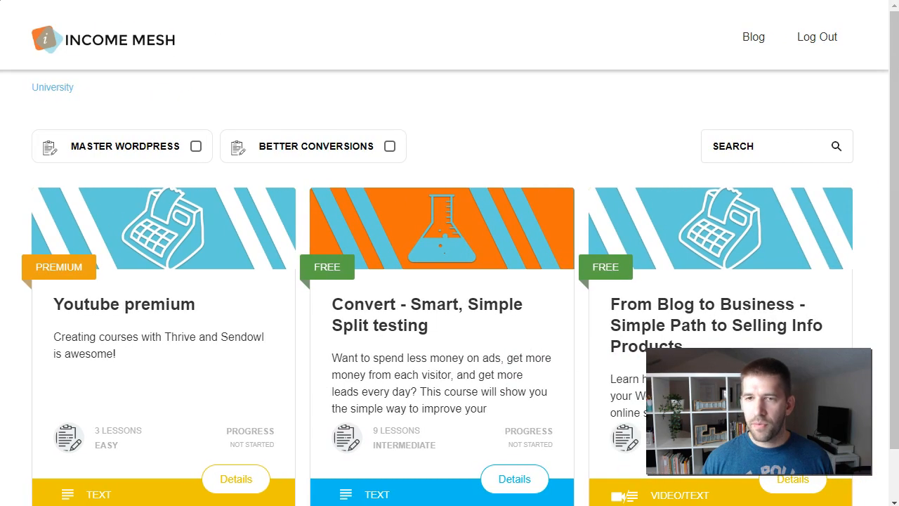
click(836, 42)
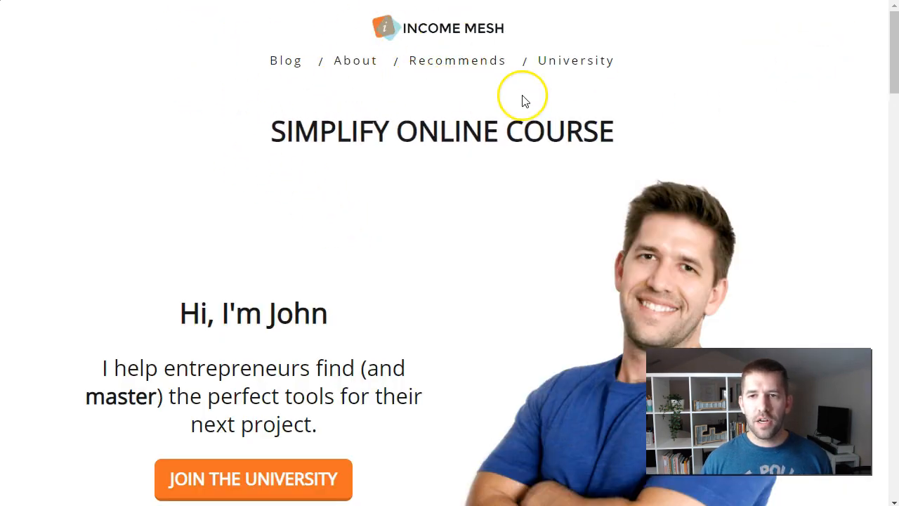
click(558, 66)
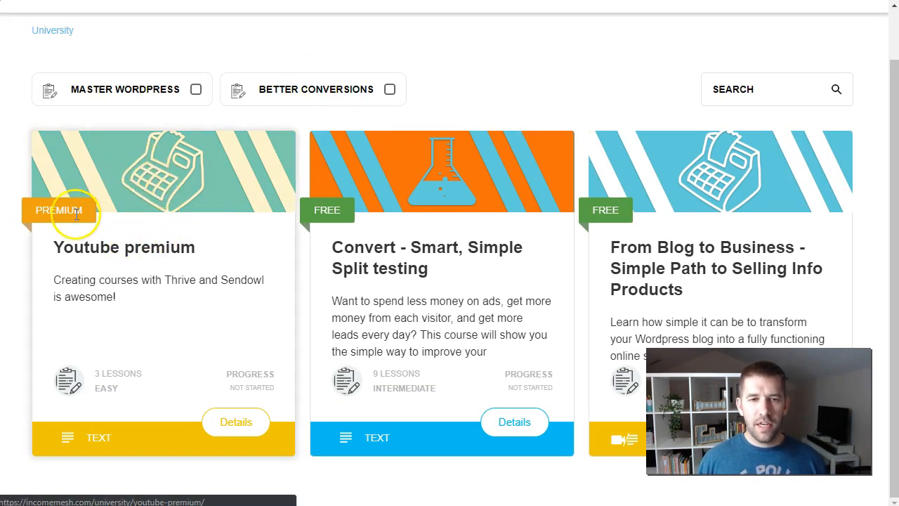
Open the Youtube premium course page as a logged-out visitor and examine its premium labels, lesson list and login option.
drag(37, 211, 54, 211)
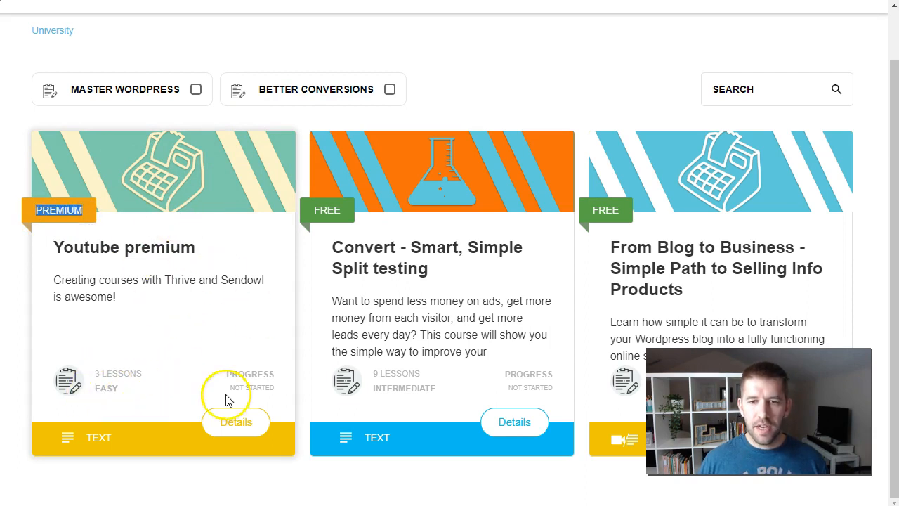
click(249, 430)
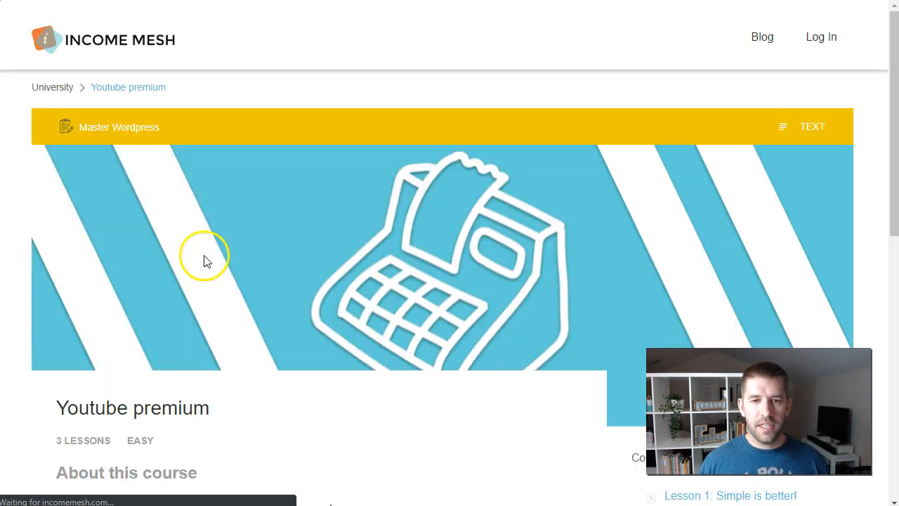
scroll(291, 286, down, 3)
scroll(291, 286, down, 2)
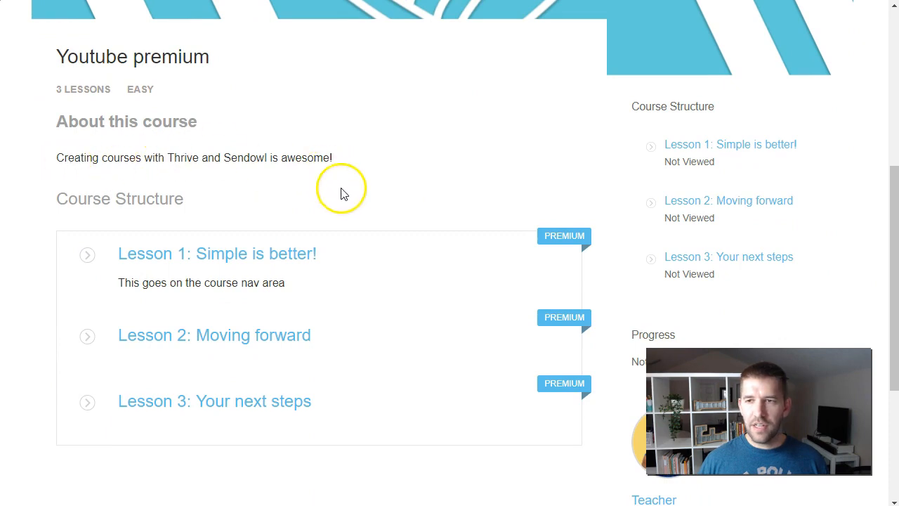
scroll(415, 184, down, 2)
scroll(380, 189, up, 7)
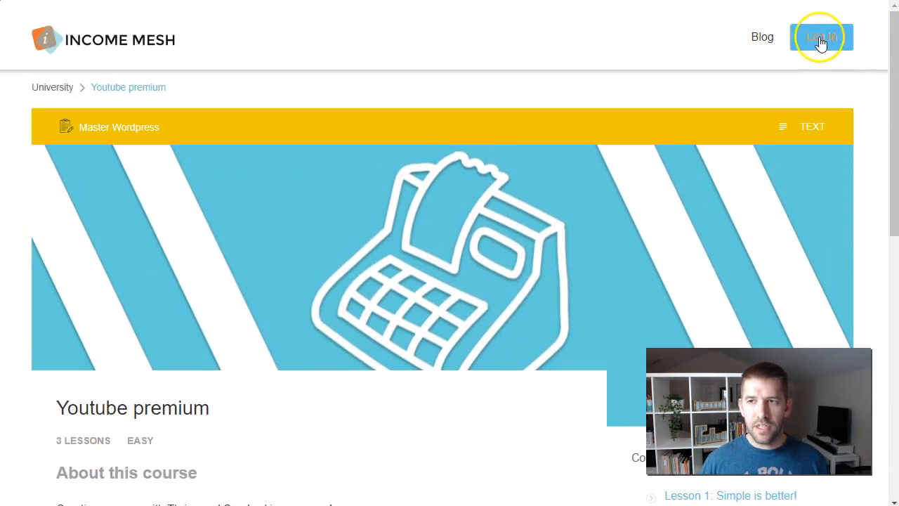
scroll(471, 260, down, 1)
scroll(825, 50, up, 1)
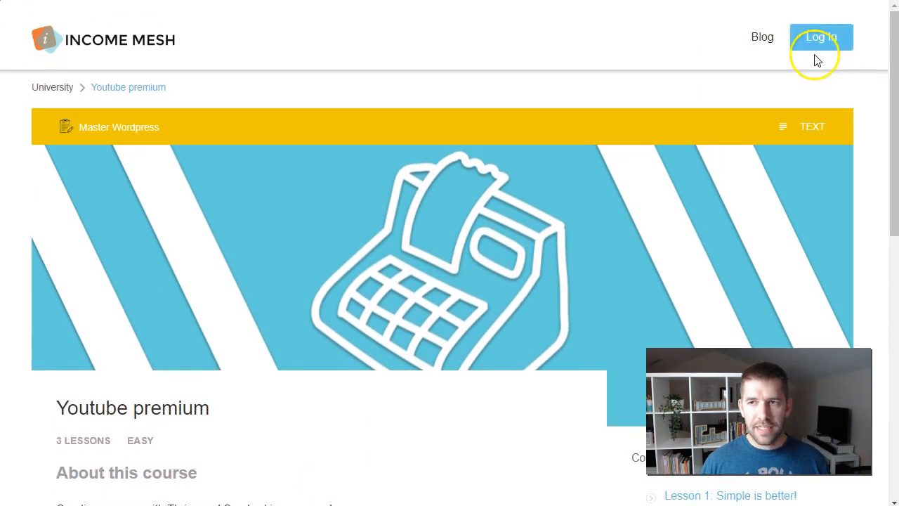
Open "Lesson 1: Simple is better!" and read the message shown to visitors without access.
scroll(548, 225, down, 3)
click(237, 404)
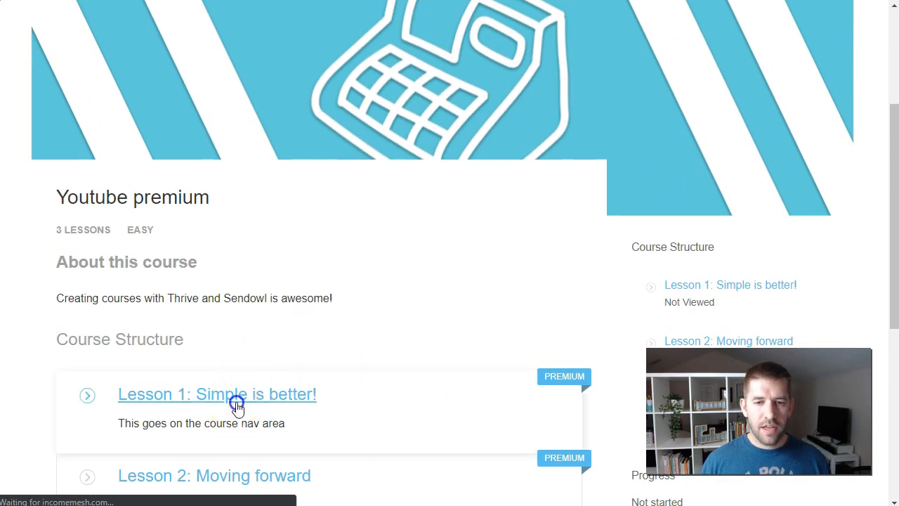
scroll(444, 312, down, 3)
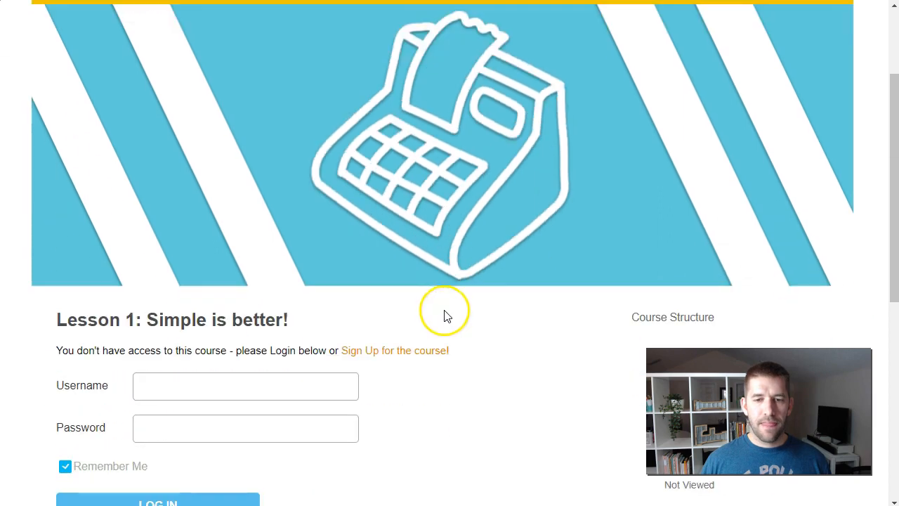
scroll(461, 305, down, 2)
click(60, 211)
drag(60, 212, 248, 206)
click(256, 209)
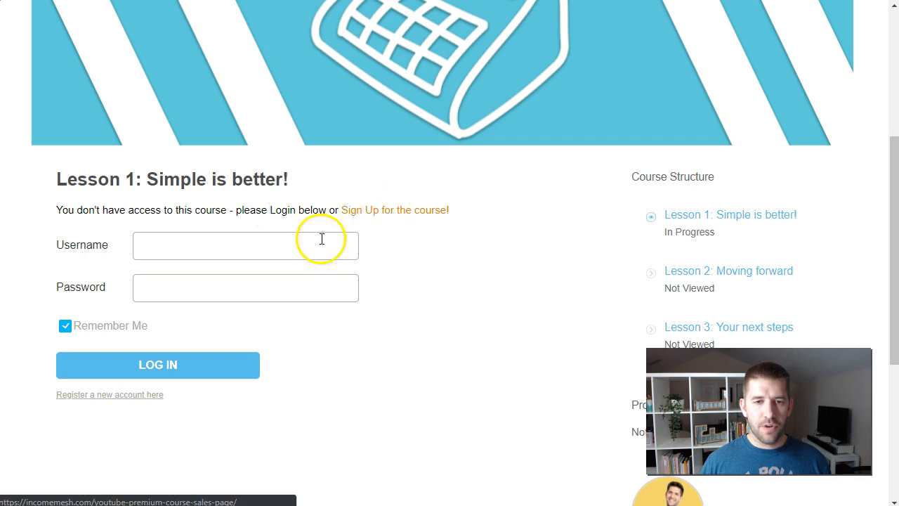
Check the lesson's login form, view the new-account registration form and return to the lesson.
click(248, 255)
click(504, 262)
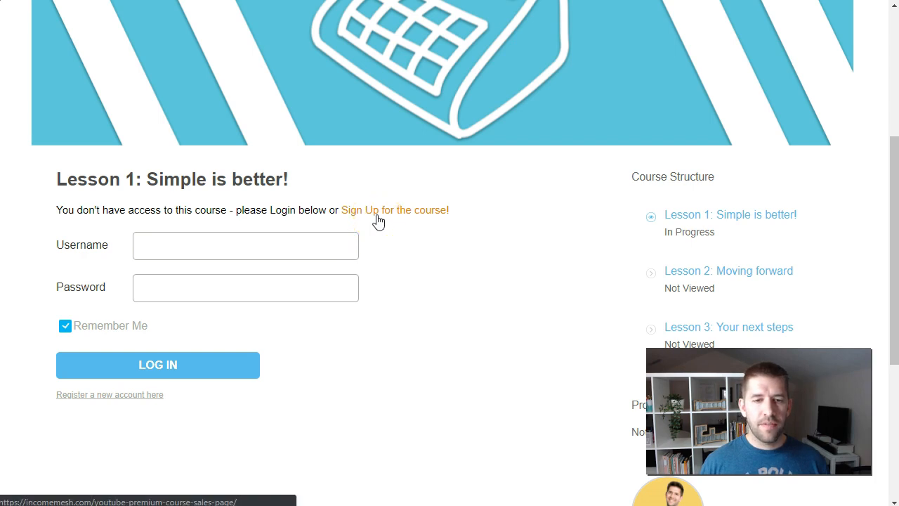
click(104, 398)
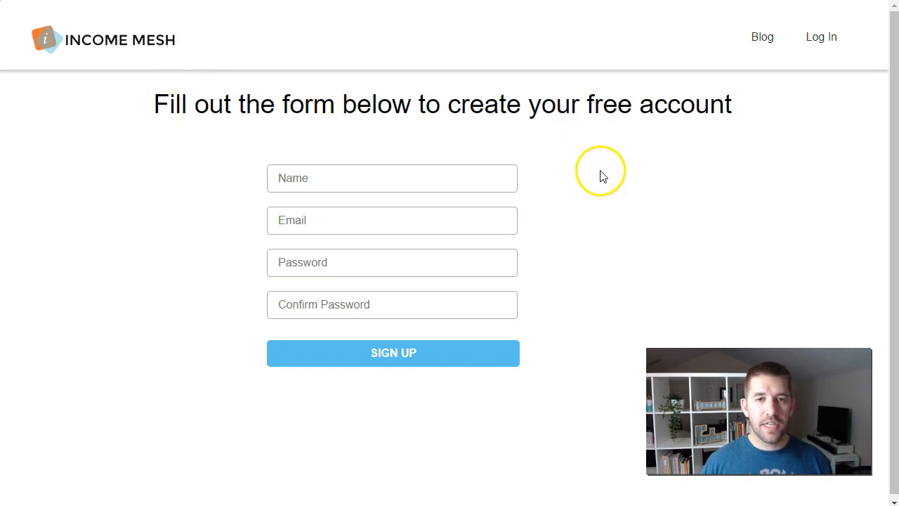
key(alt+Left)
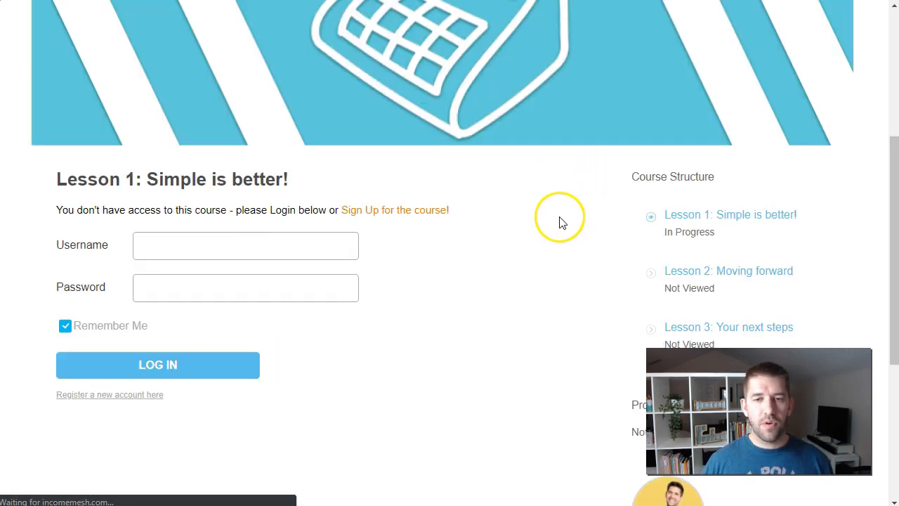
Follow the "Sign Up for the course!" link and view the sales page down to its "Yes, I Want to Increase My Productivity" button.
click(373, 220)
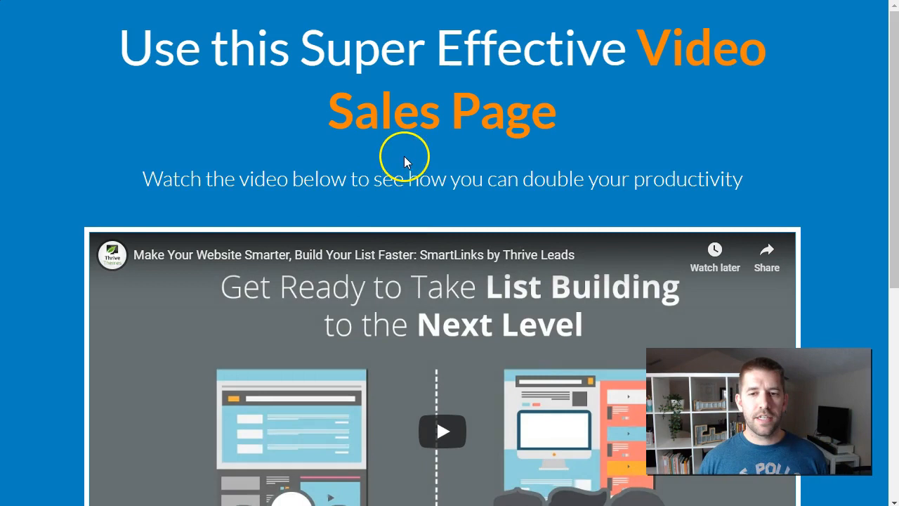
scroll(682, 175, down, 5)
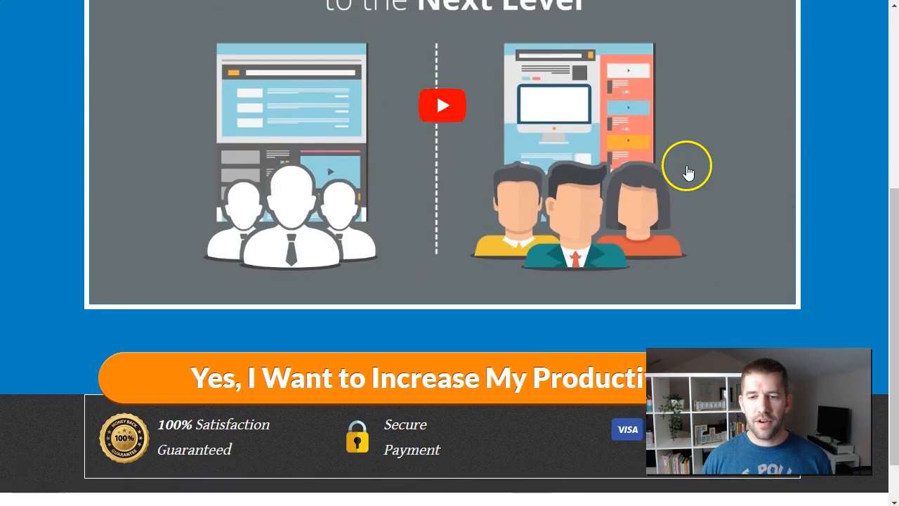
scroll(369, 185, up, 1)
scroll(410, 203, down, 1)
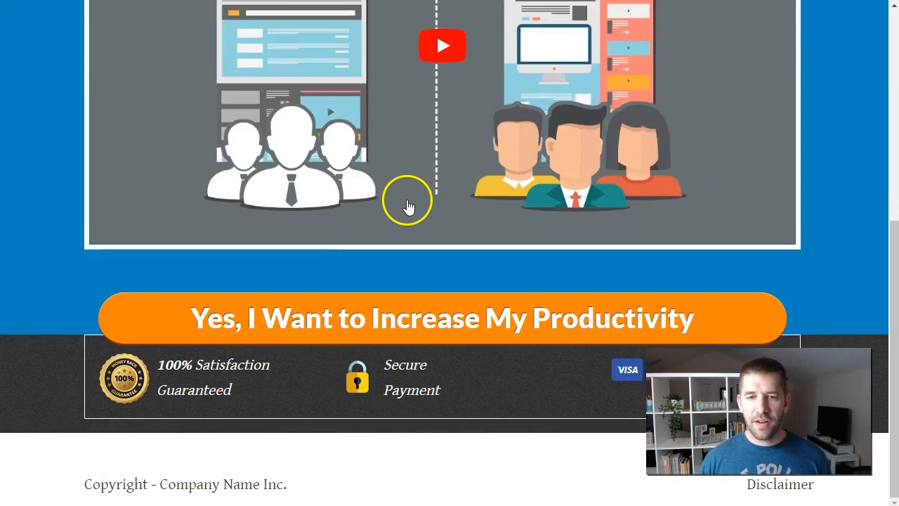
Proceed from the sales page to the checkout, view its login form and return to the registration form.
click(173, 324)
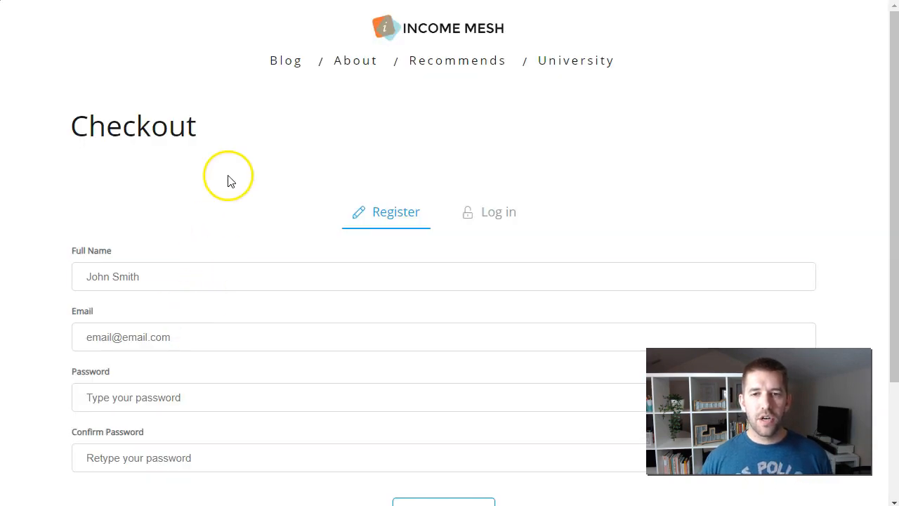
scroll(611, 189, down, 1)
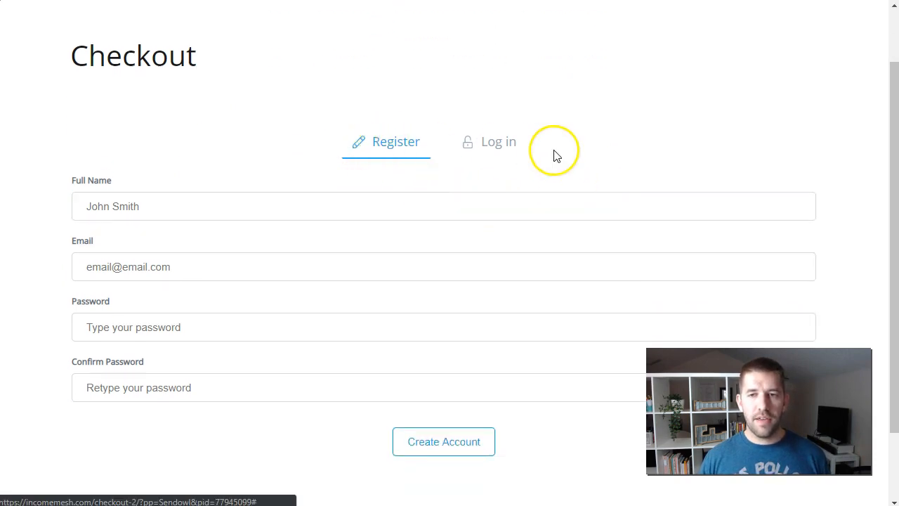
click(482, 146)
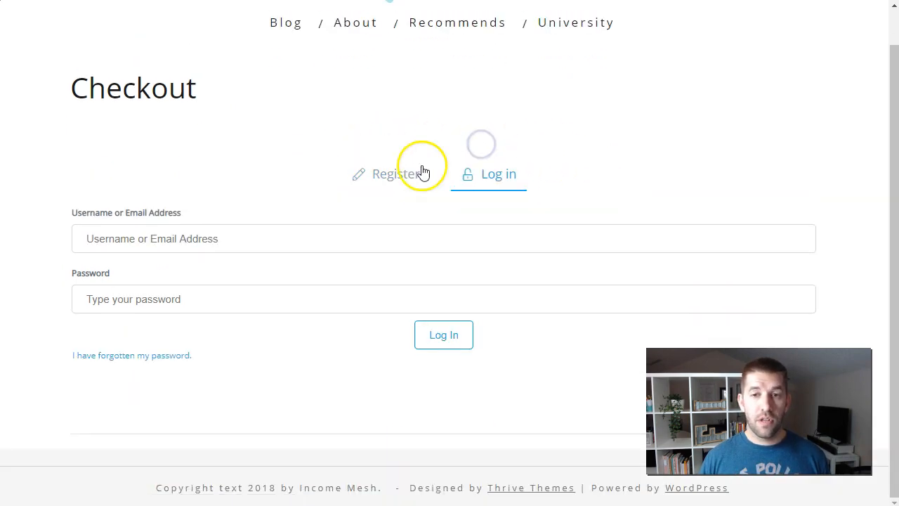
click(398, 179)
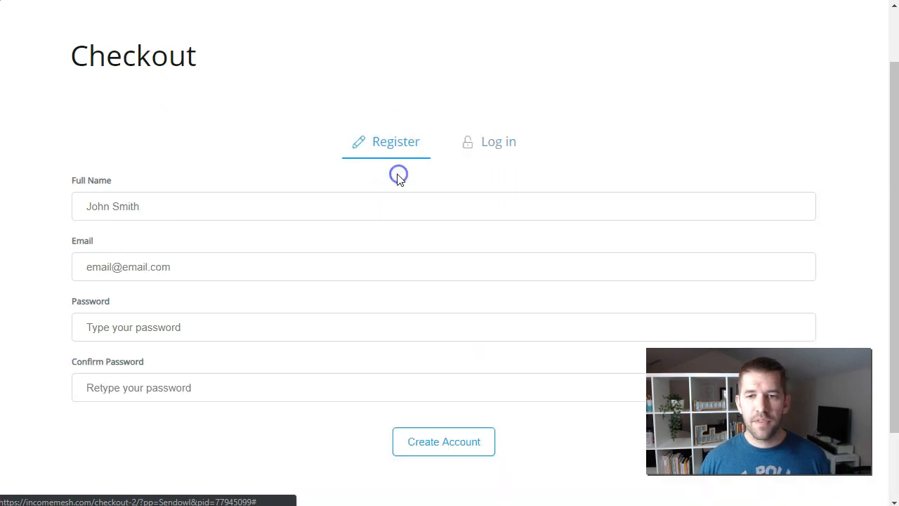
Register a new account with the test buyer's full name, e-mail and a confirmed password, and create it.
click(205, 200)
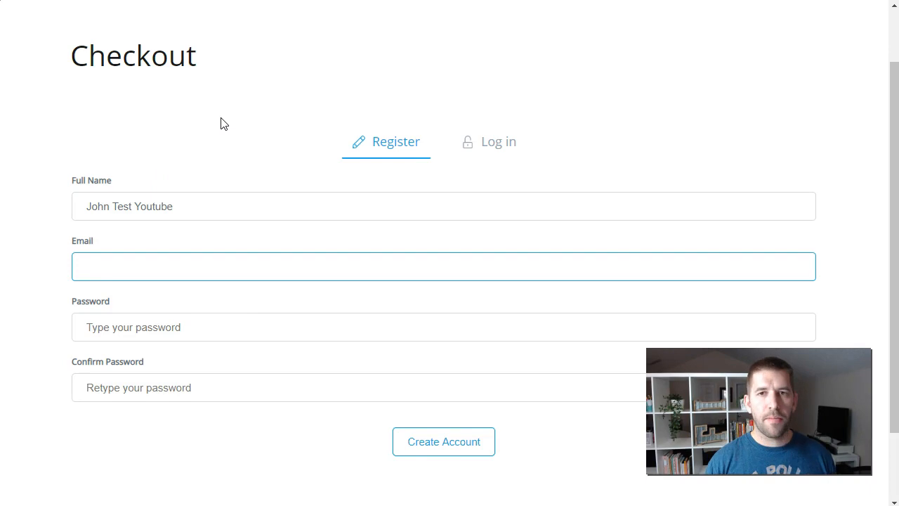
click(227, 204)
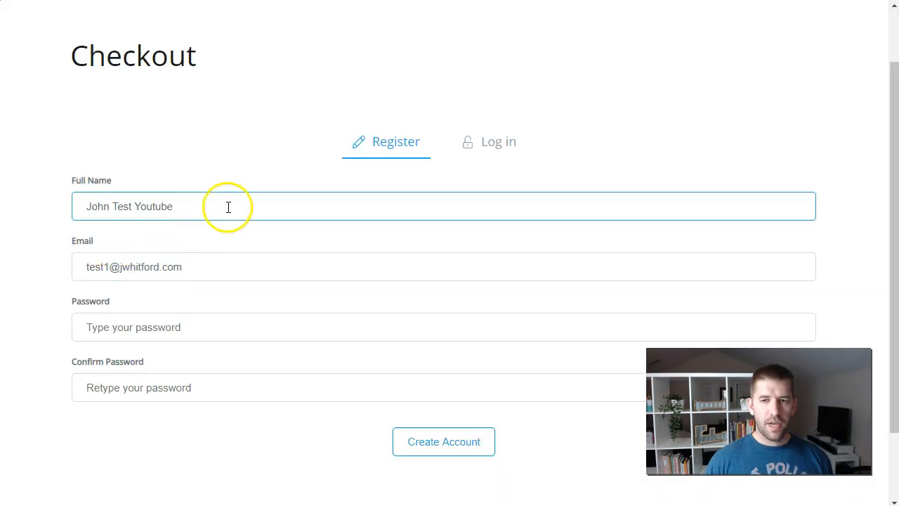
click(436, 325)
click(116, 274)
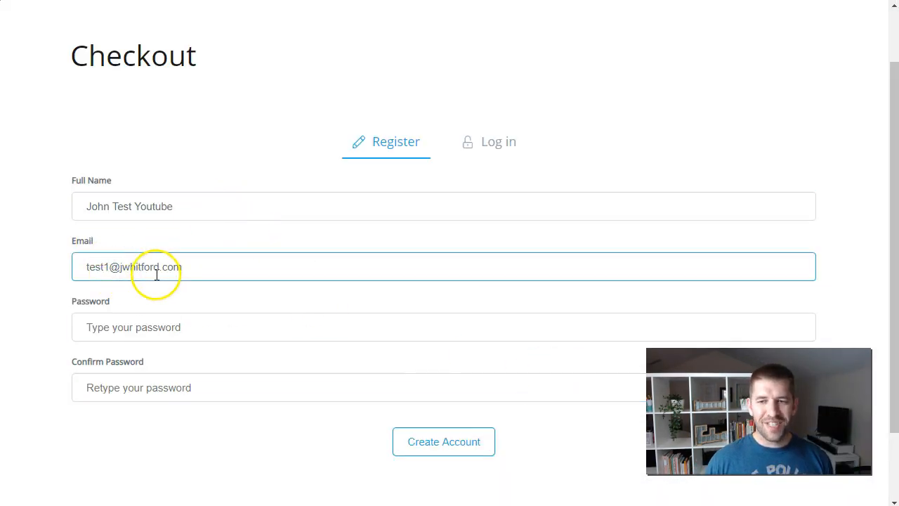
click(143, 327)
click(148, 334)
text(••••••••)
key(Tab)
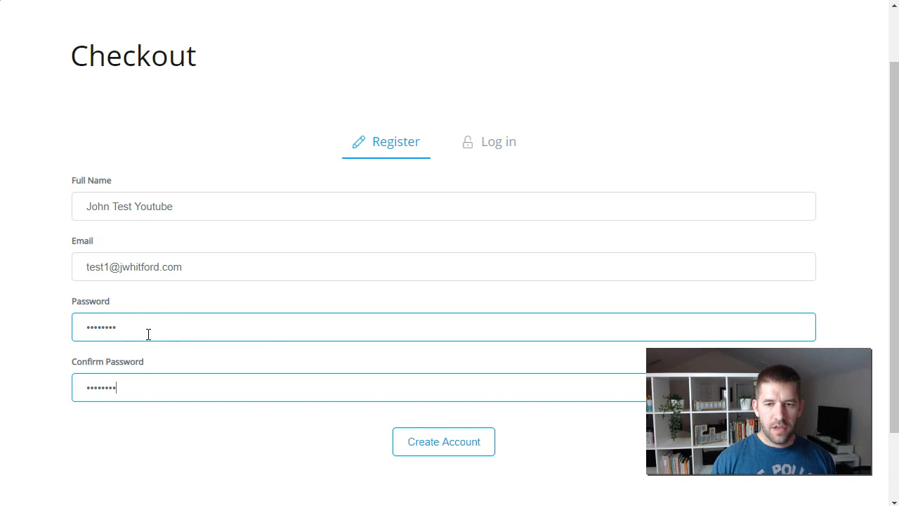
click(401, 440)
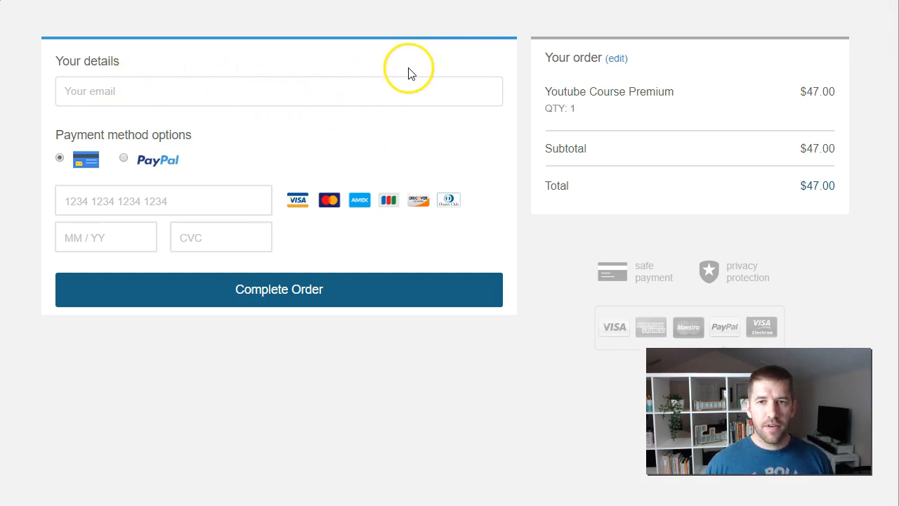
Review the order summary for the Youtube Course Premium product and its price.
drag(546, 92, 675, 98)
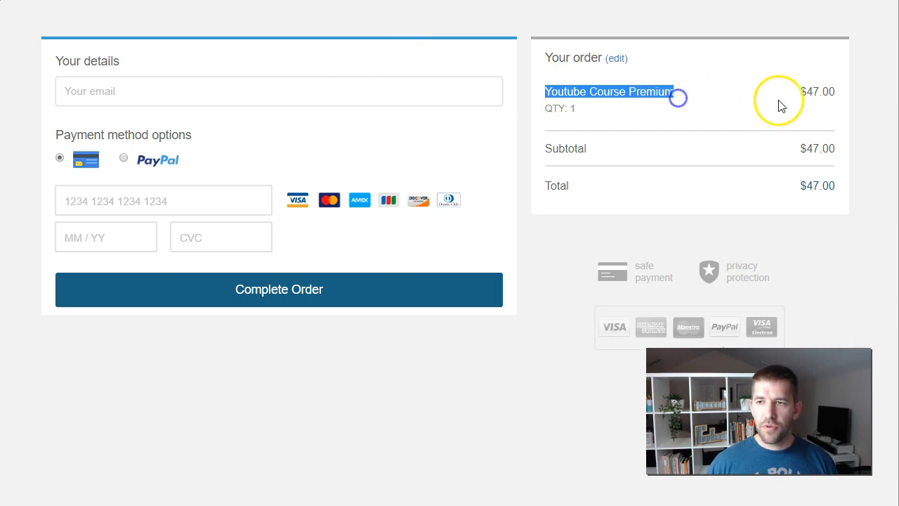
click(176, 86)
click(211, 58)
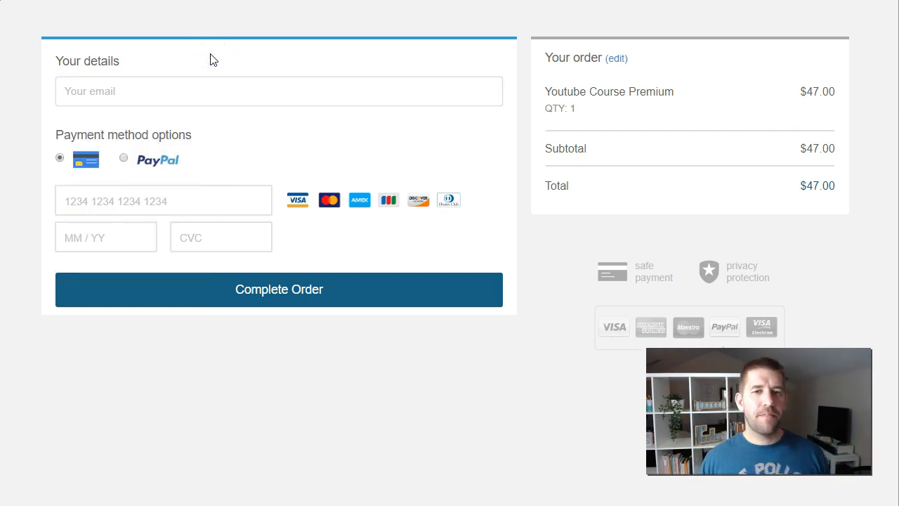
Fill in the buyer's e-mail, choose credit card as payment method and enter the card number, expiry date and CVC.
click(116, 88)
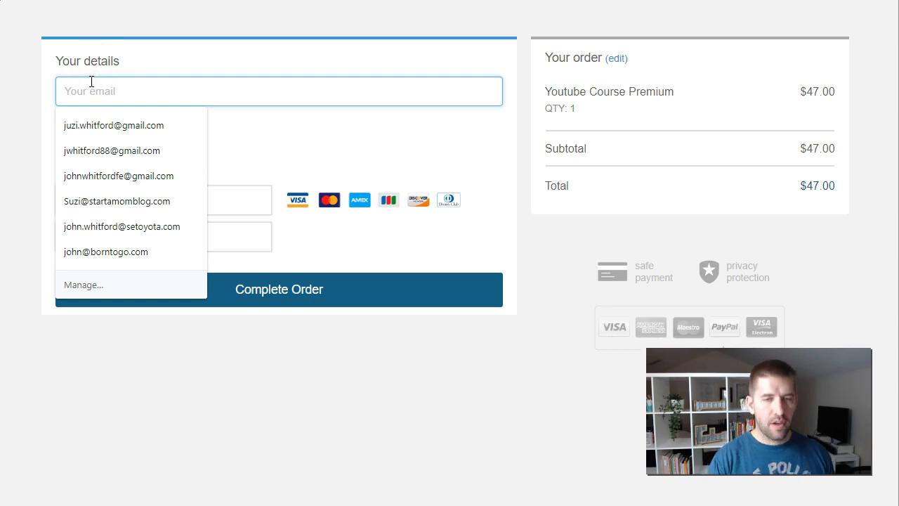
text(j)
key(BackSpace)
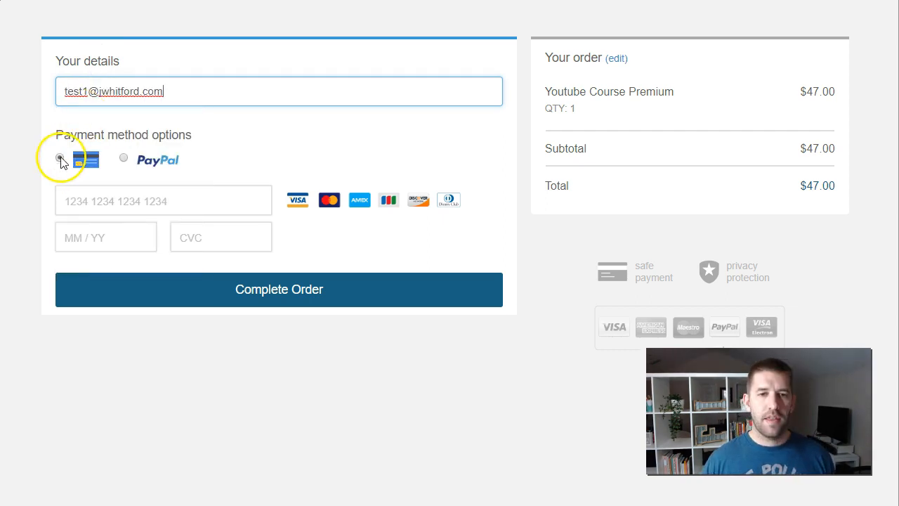
click(61, 159)
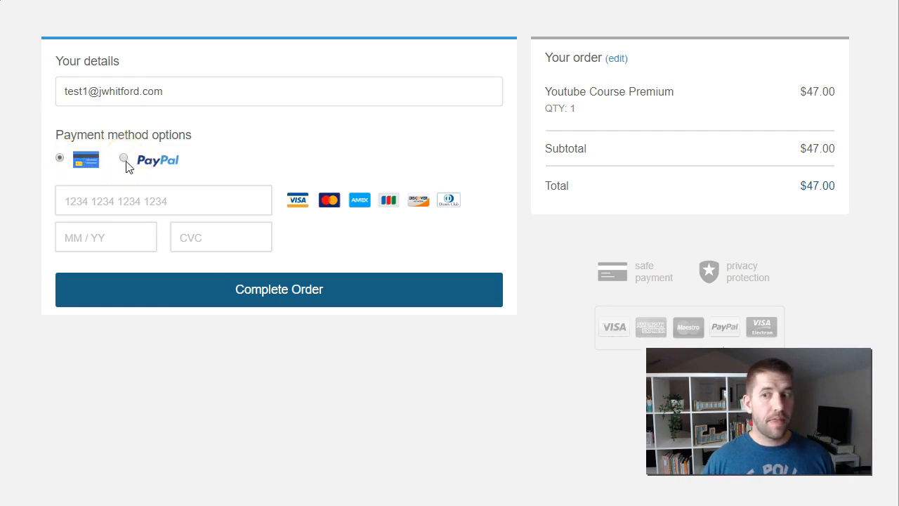
click(121, 207)
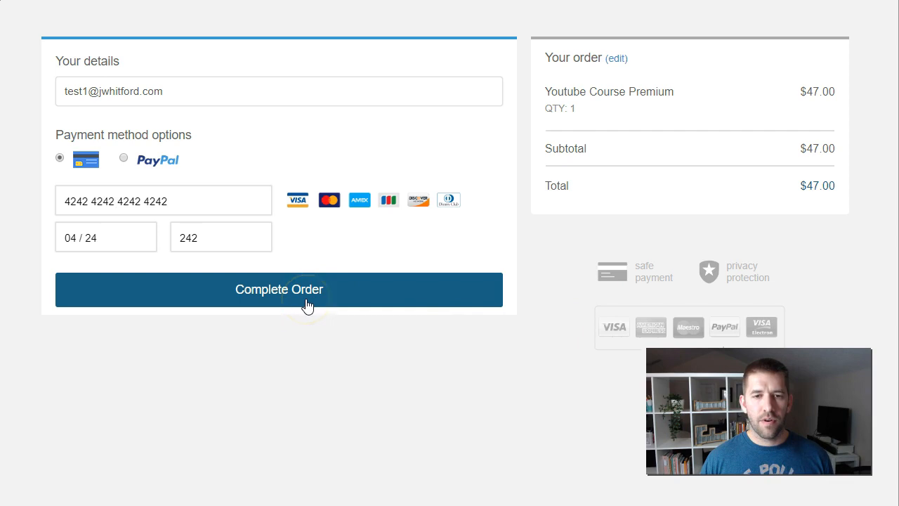
Complete the order and decline the upsell offer for implementation help with "No thanks".
click(307, 305)
click(373, 288)
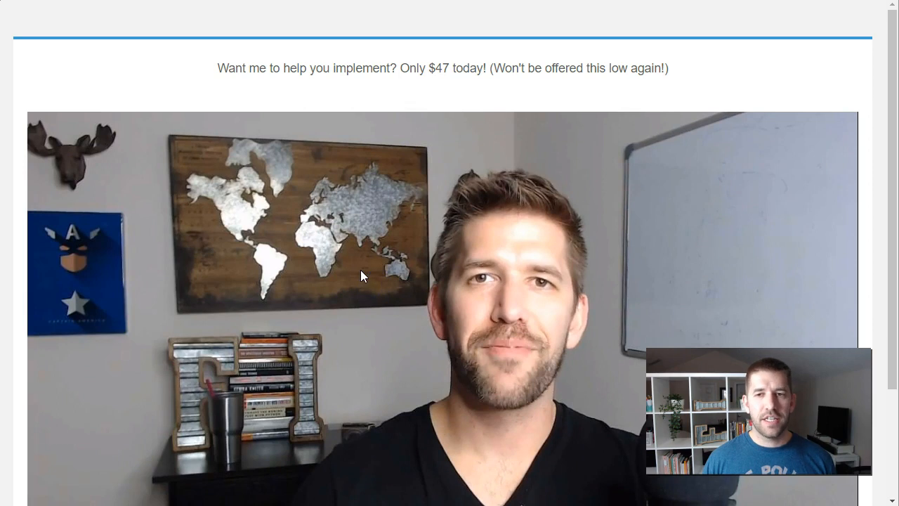
scroll(466, 156, down, 2)
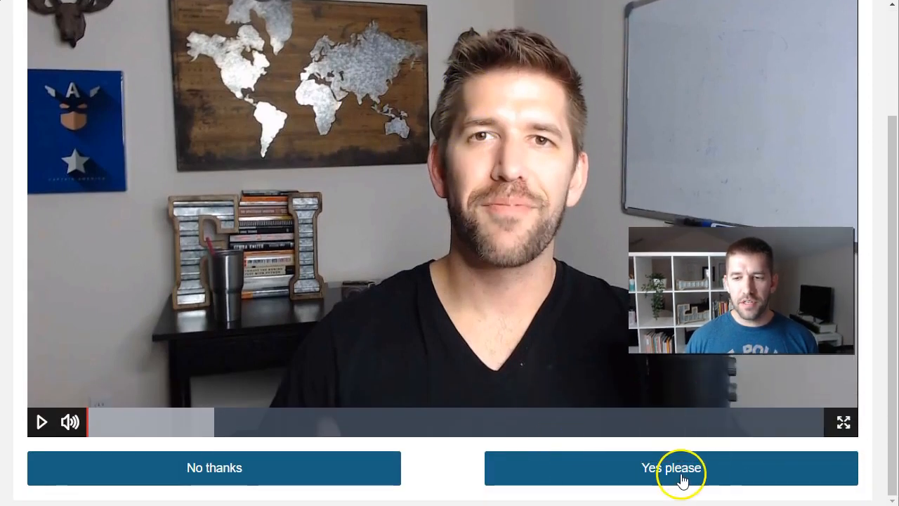
click(284, 470)
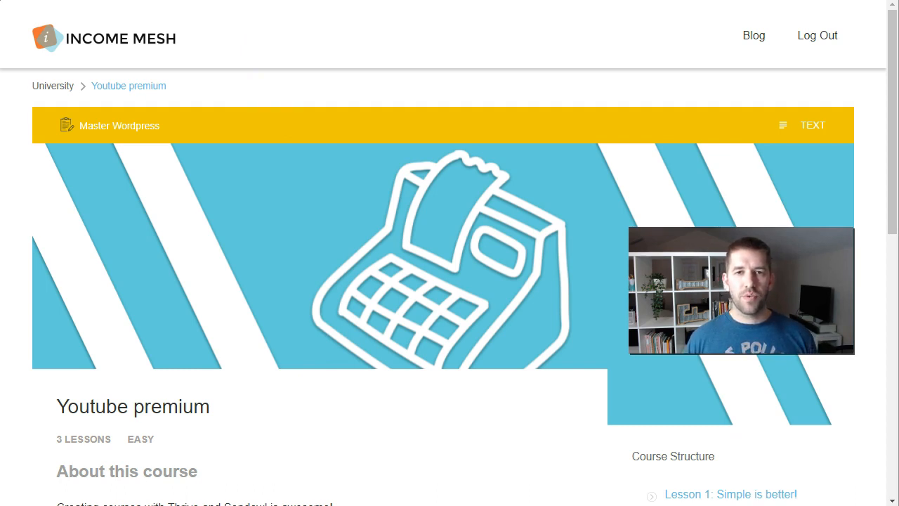
Examine the purchased Youtube premium course page, including its address, lesson list and logged-in header.
drag(324, 0, 326, 8)
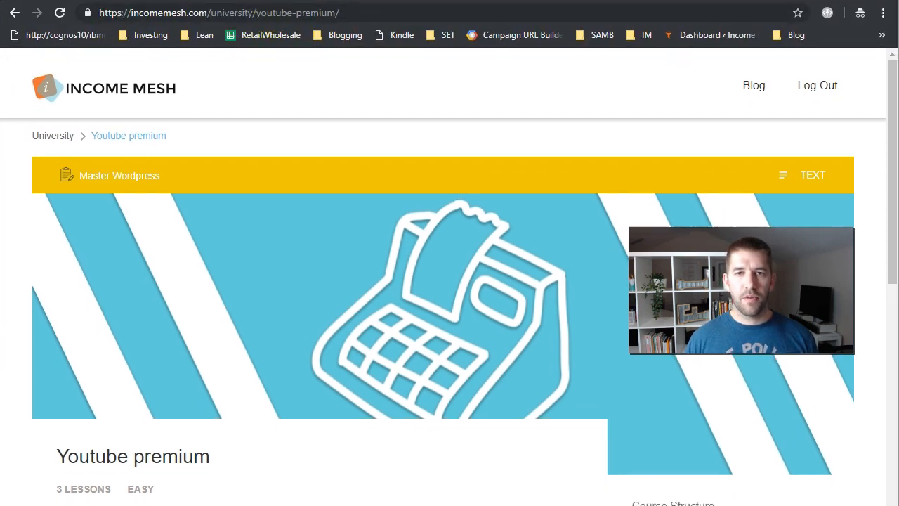
scroll(401, 173, down, 6)
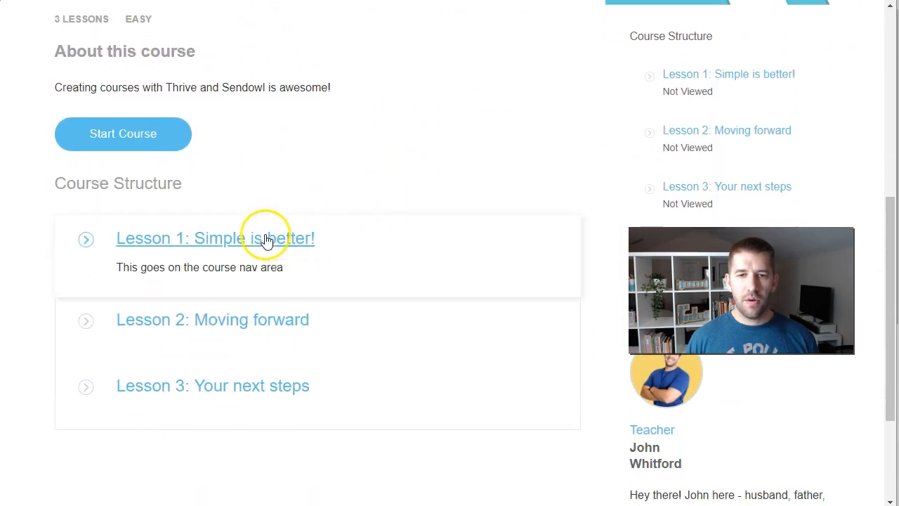
scroll(415, 197, up, 2)
scroll(415, 199, up, 4)
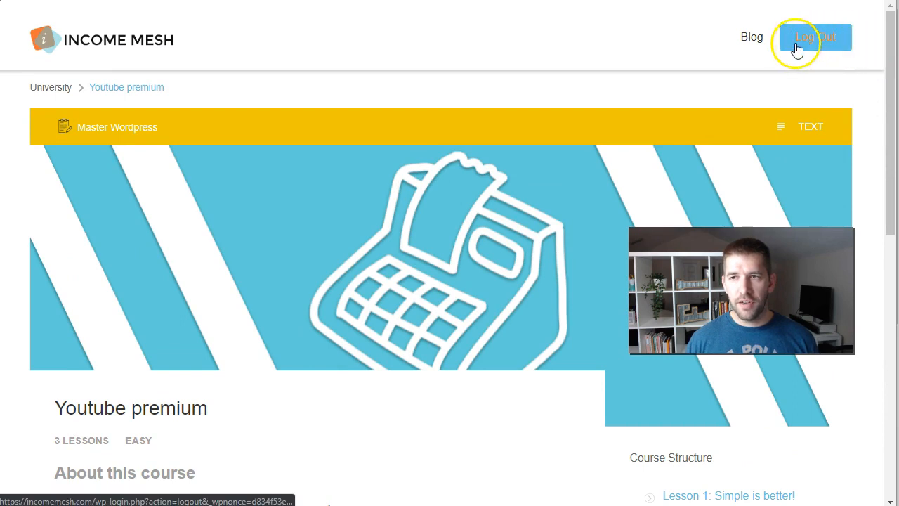
Start the course and advance from Lesson 1 to "Lesson 2: Moving forward".
scroll(367, 197, down, 5)
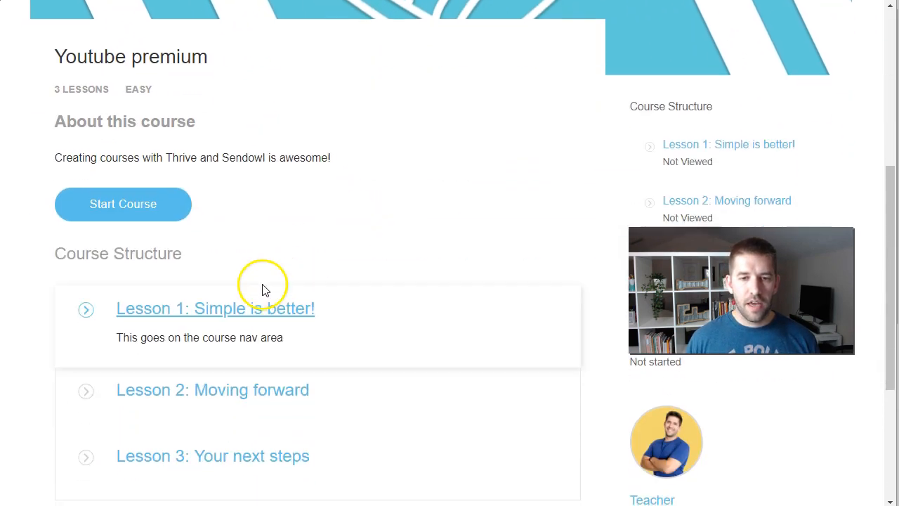
click(143, 193)
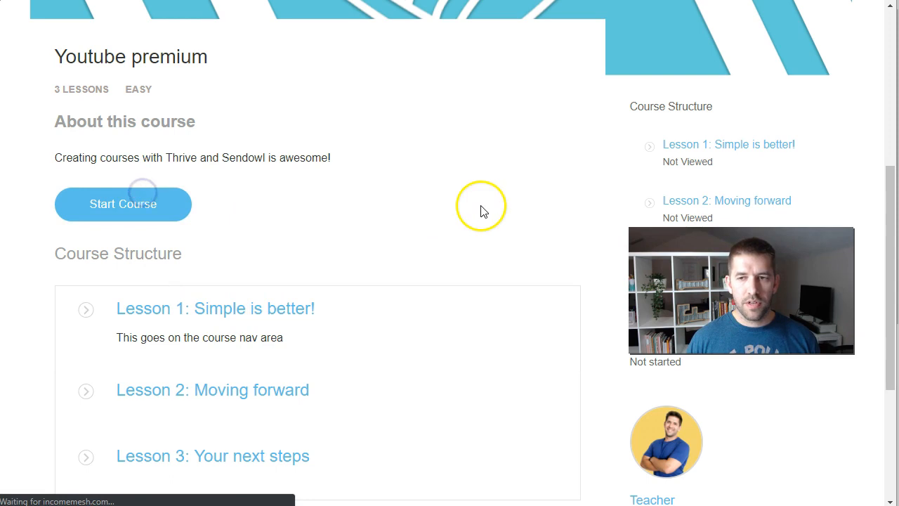
click(536, 441)
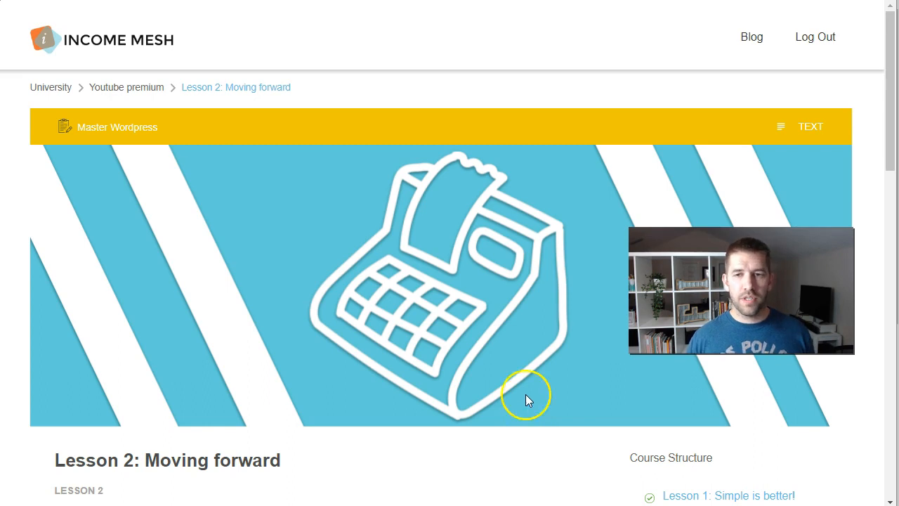
Look through Lesson 2's steps, the lesson progress list and the course details table down to the lesson navigation.
scroll(498, 264, down, 3)
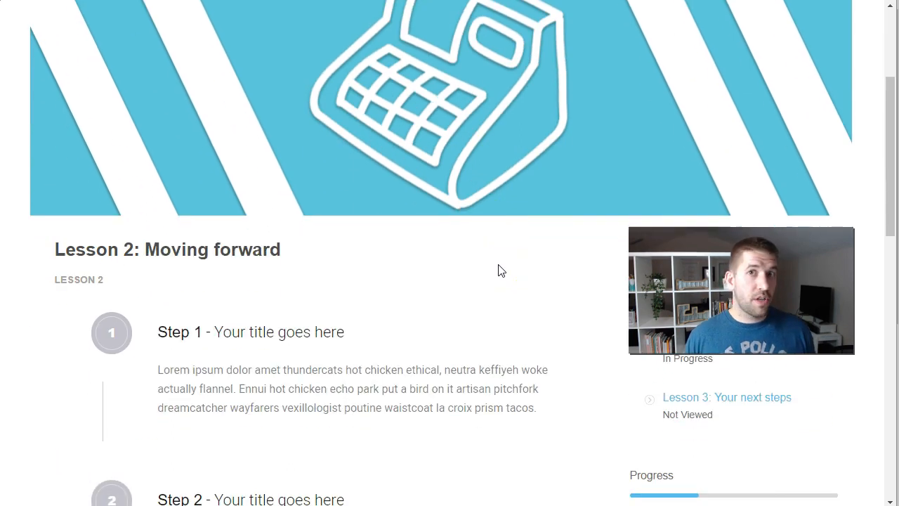
scroll(498, 271, down, 2)
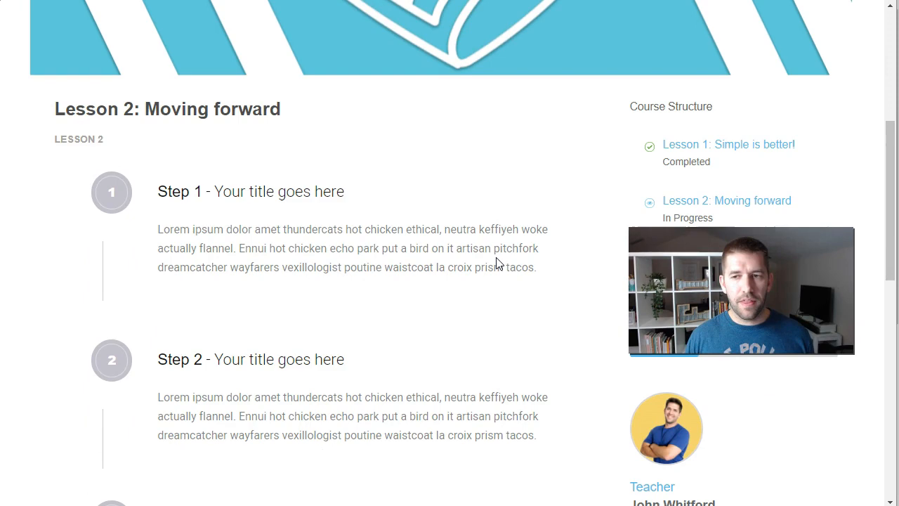
scroll(498, 262, down, 4)
scroll(363, 267, down, 6)
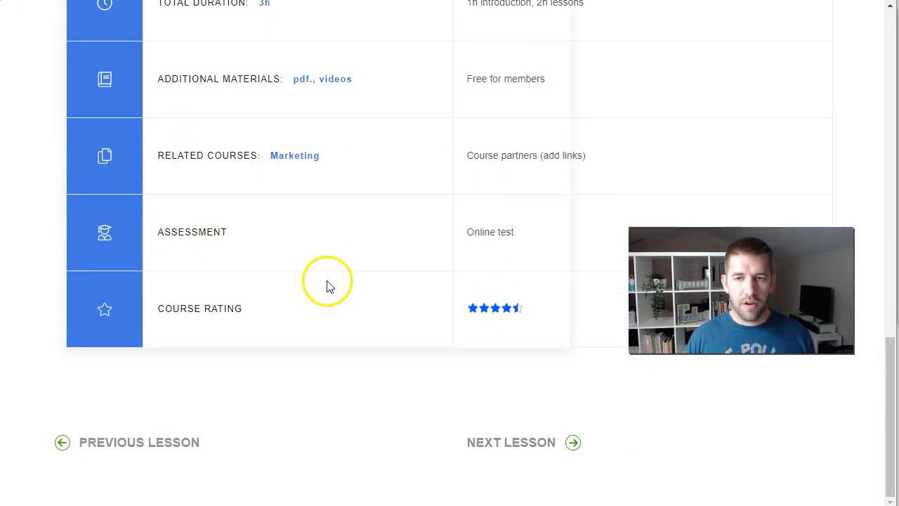